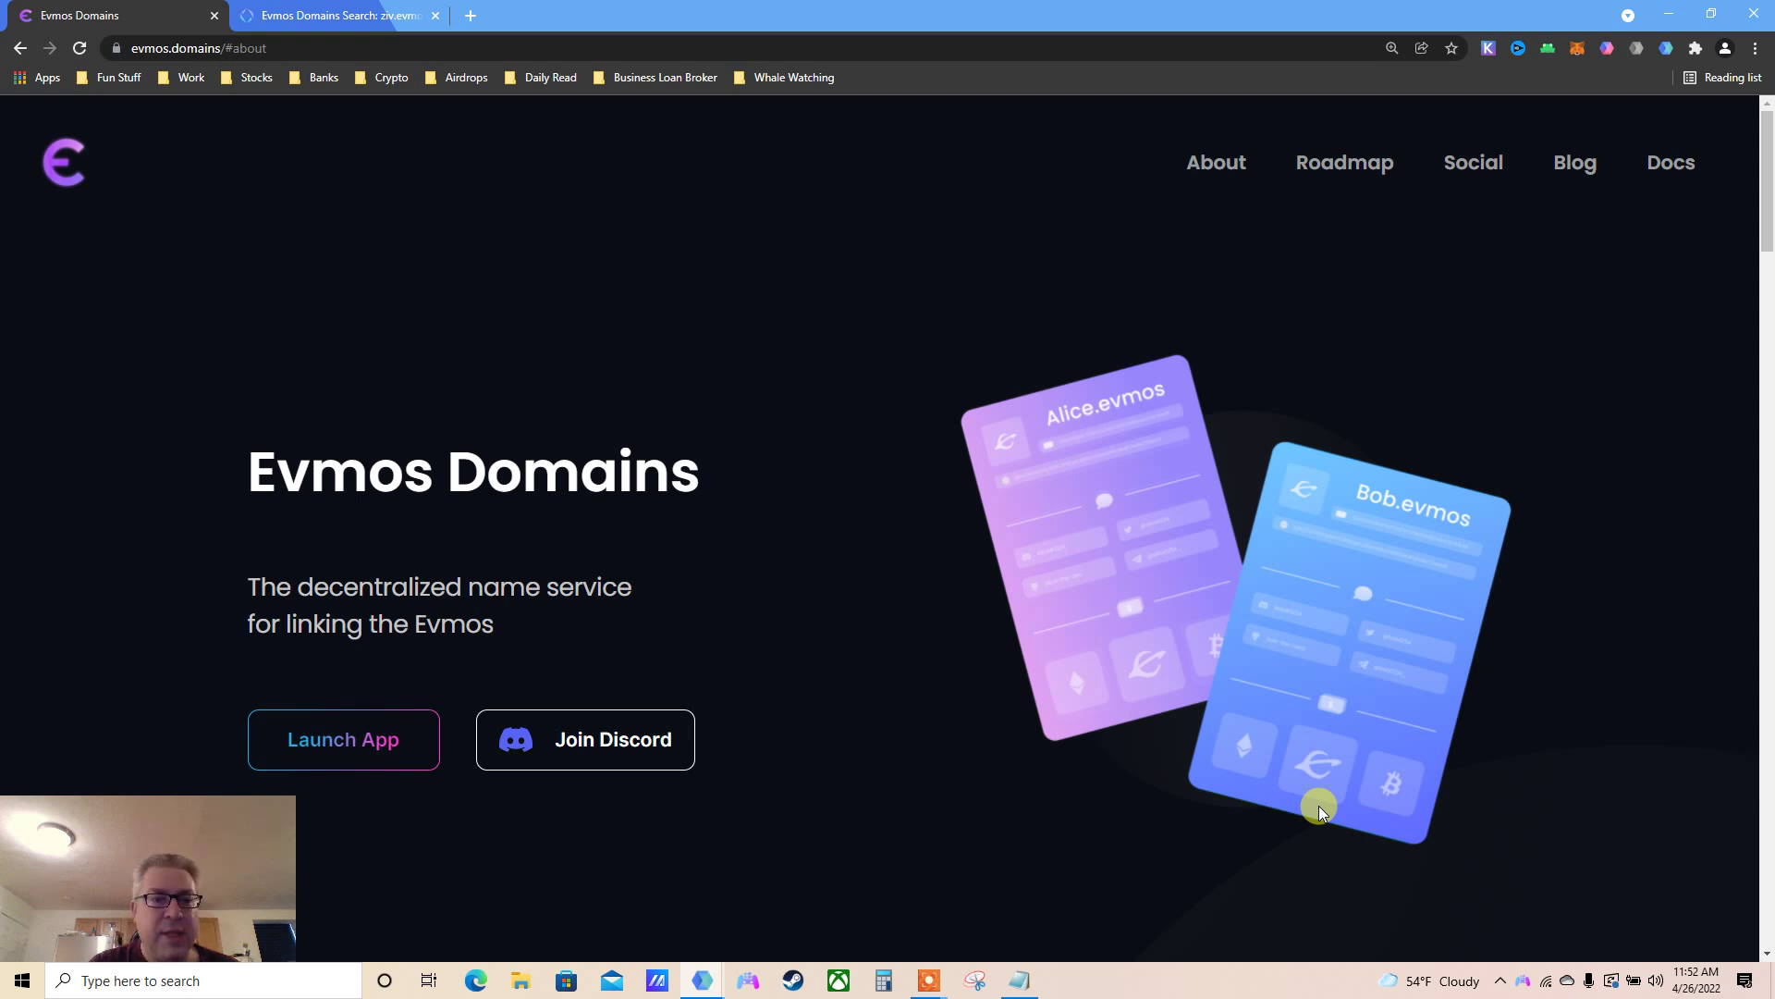
- Highlight the name service tagline and the paragraph explaining .evmos domain names
triple_click(380, 609)
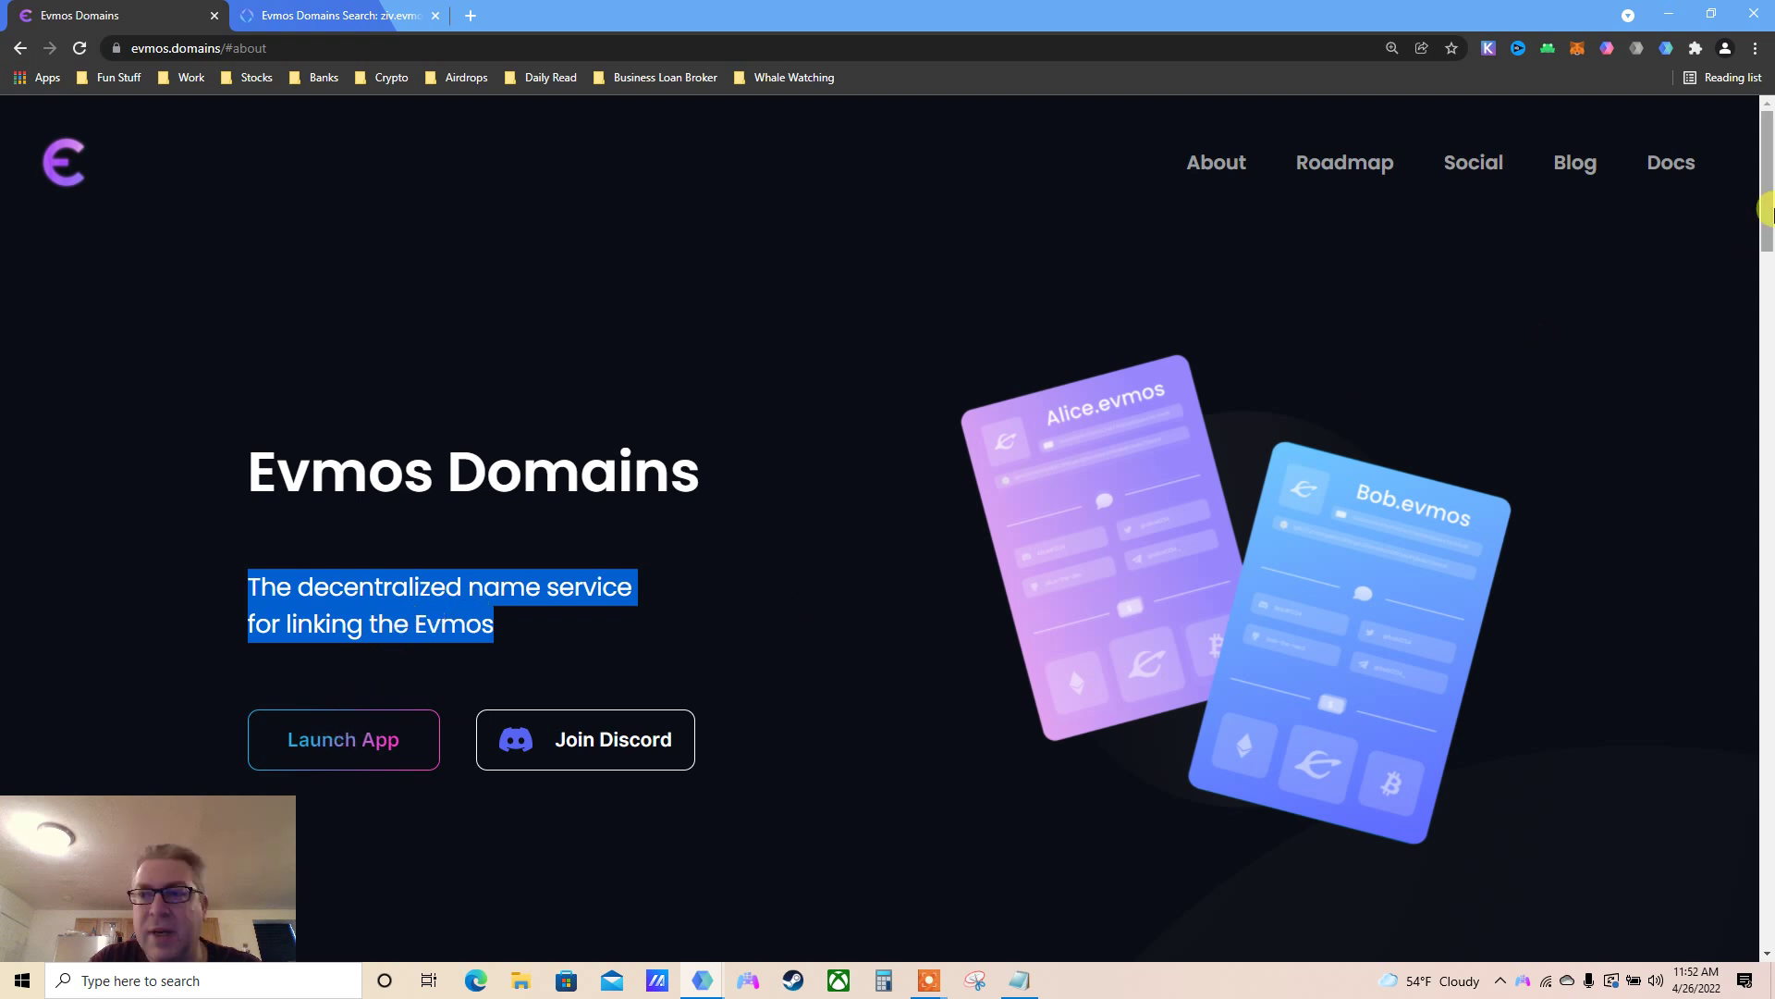
scroll(1764, 197, "down", 1)
left_click_drag(1764, 197, 1764, 345)
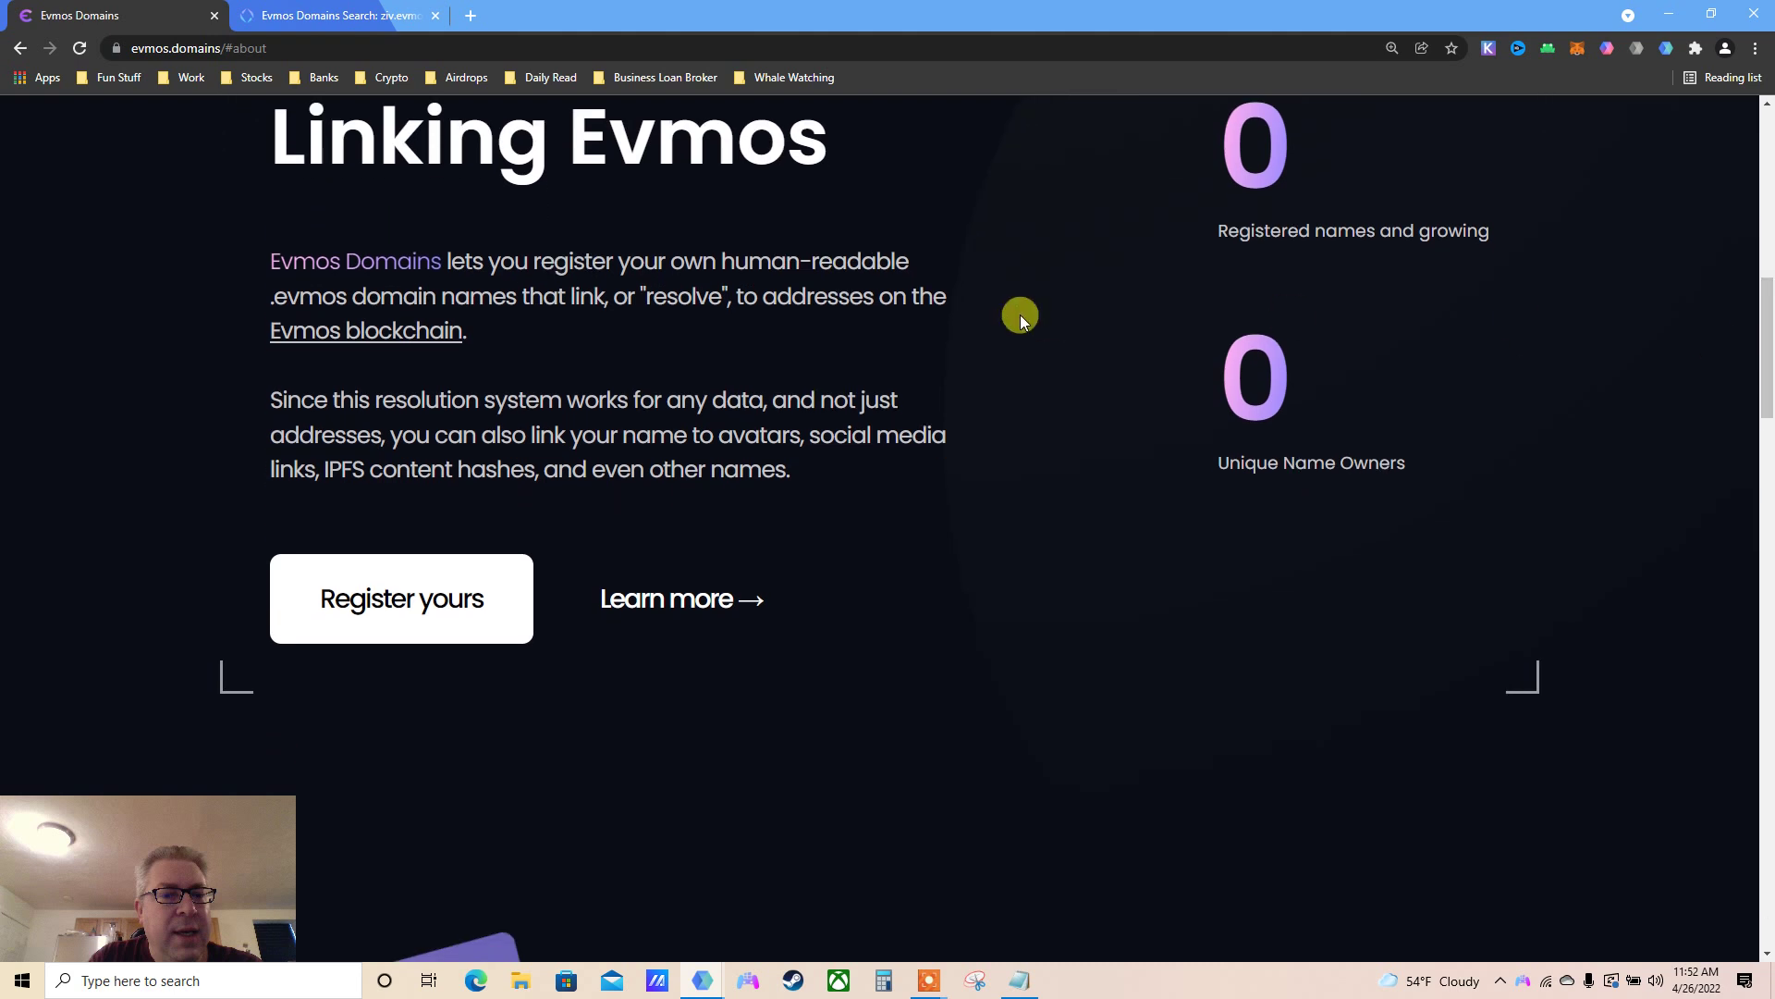
triple_click(578, 261)
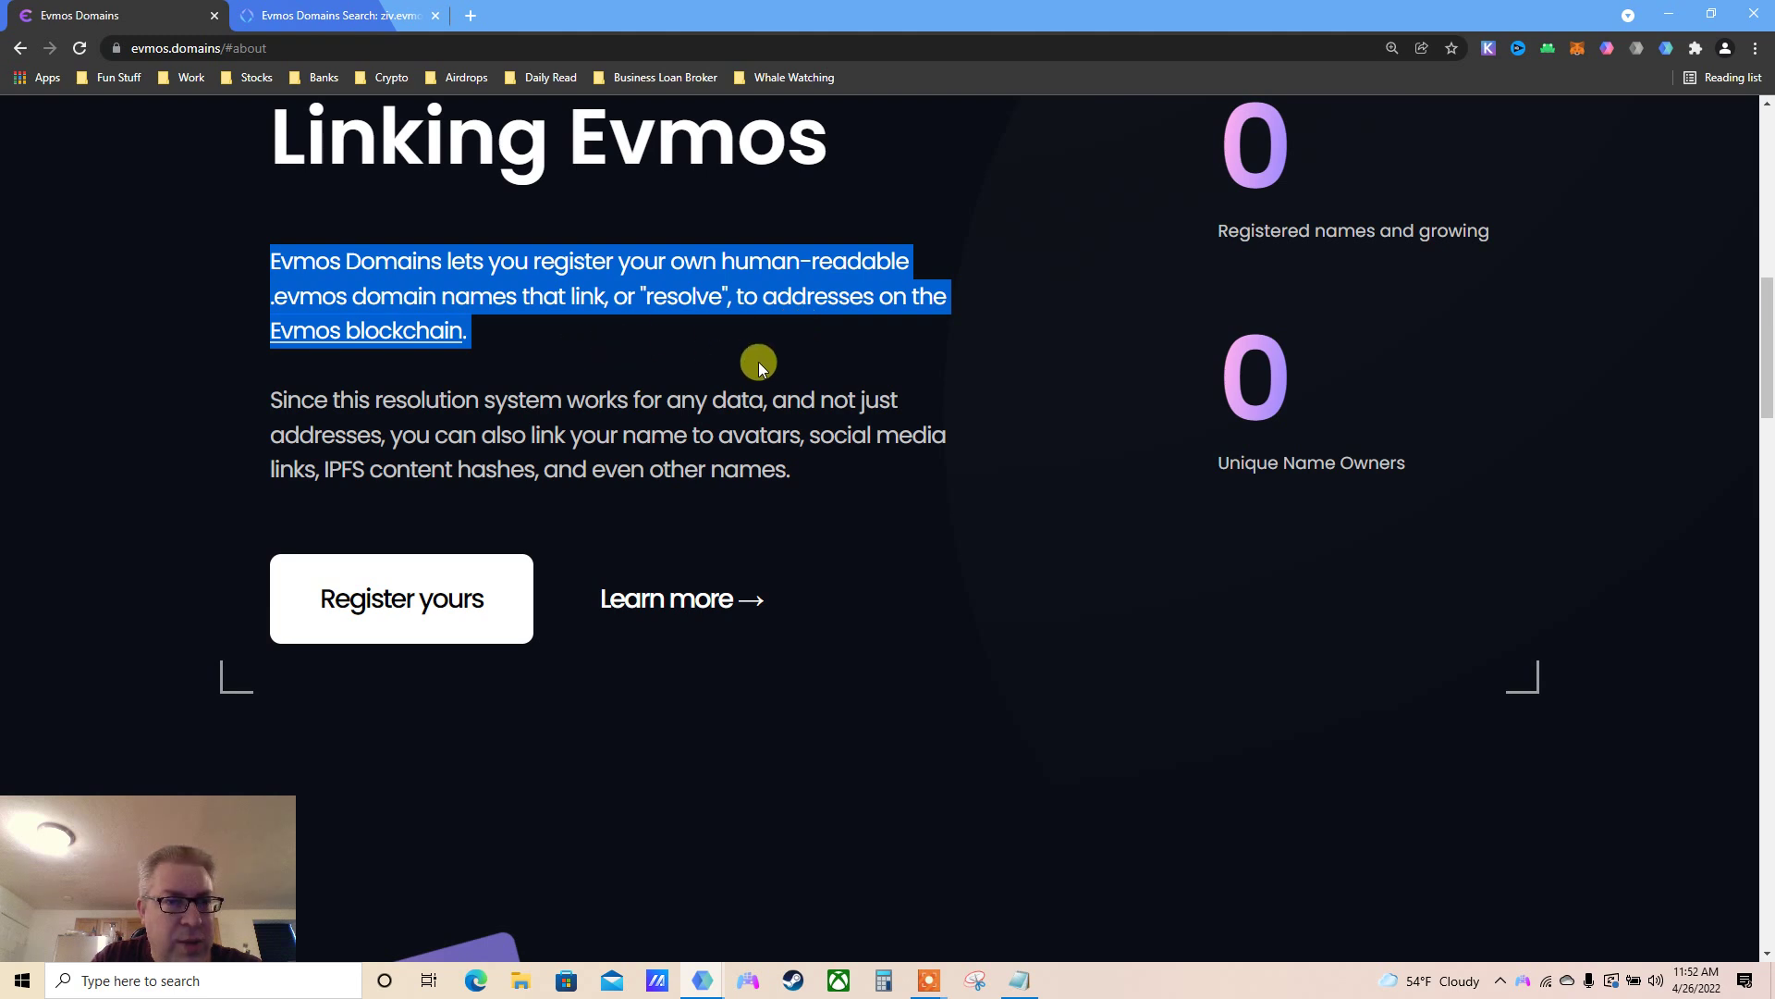
- Scroll down, highlighting the paragraphs on ERC721 NFT names and on resolving names in a dapp
scroll(756, 360, "down", 1)
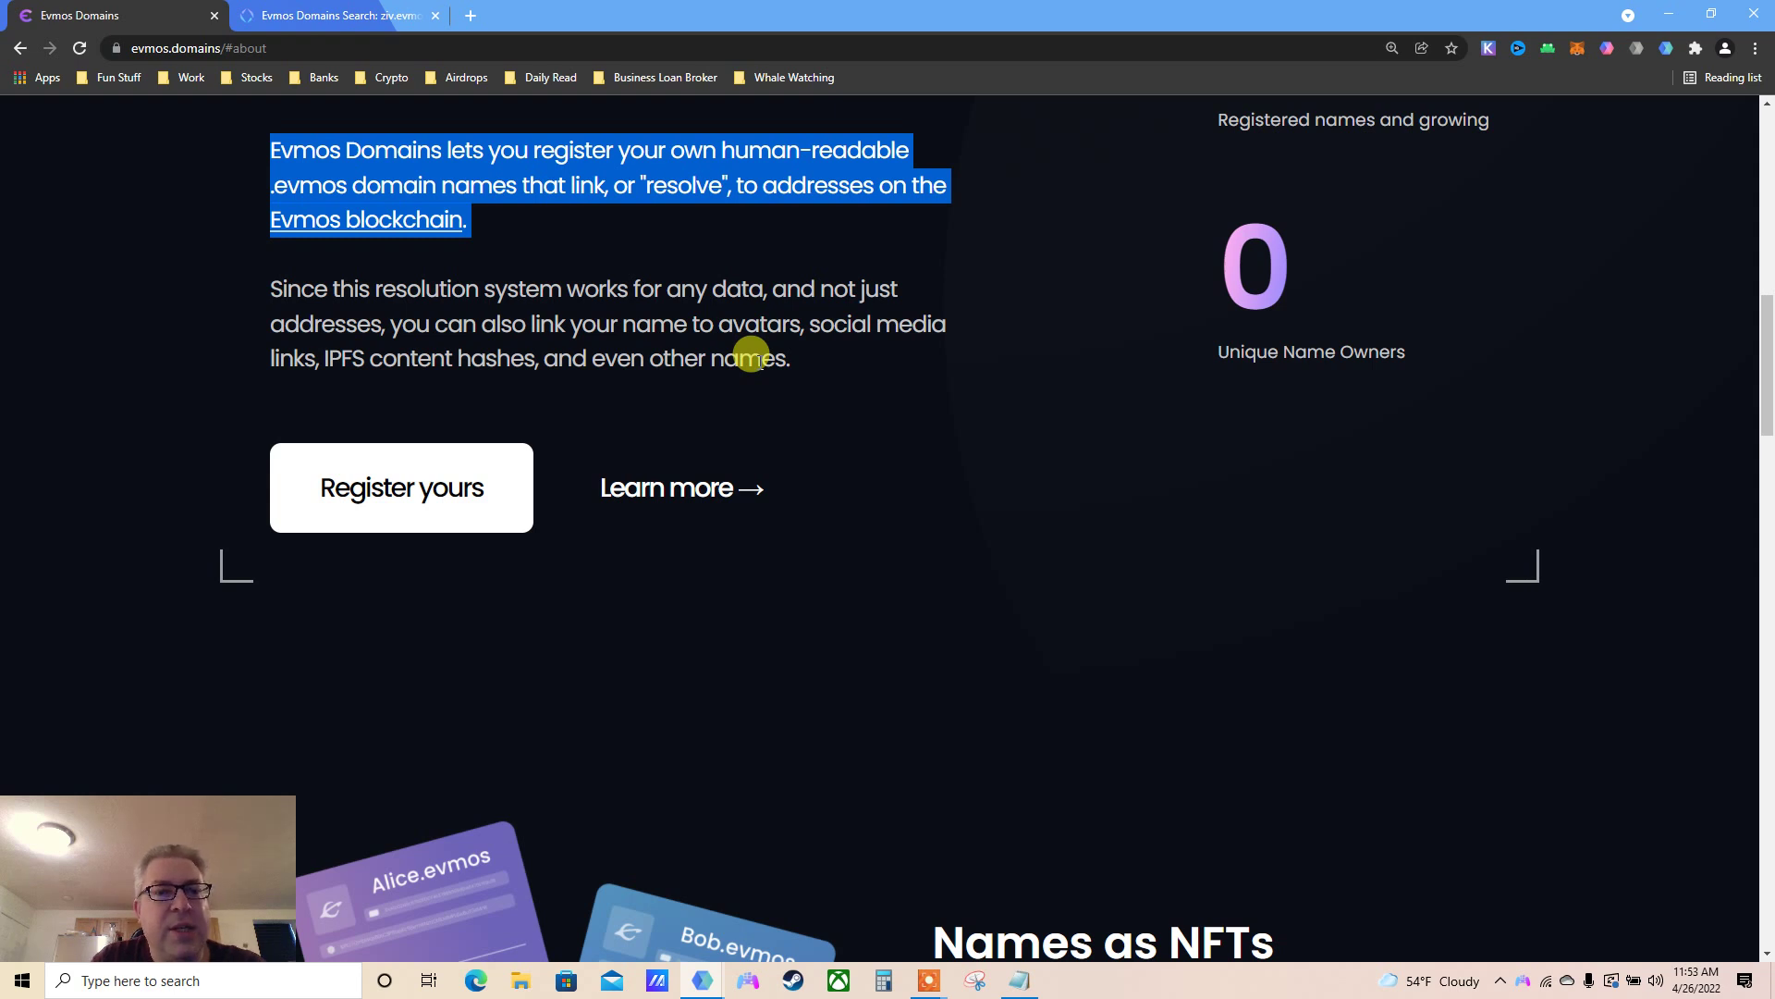
scroll(756, 360, "down", 3)
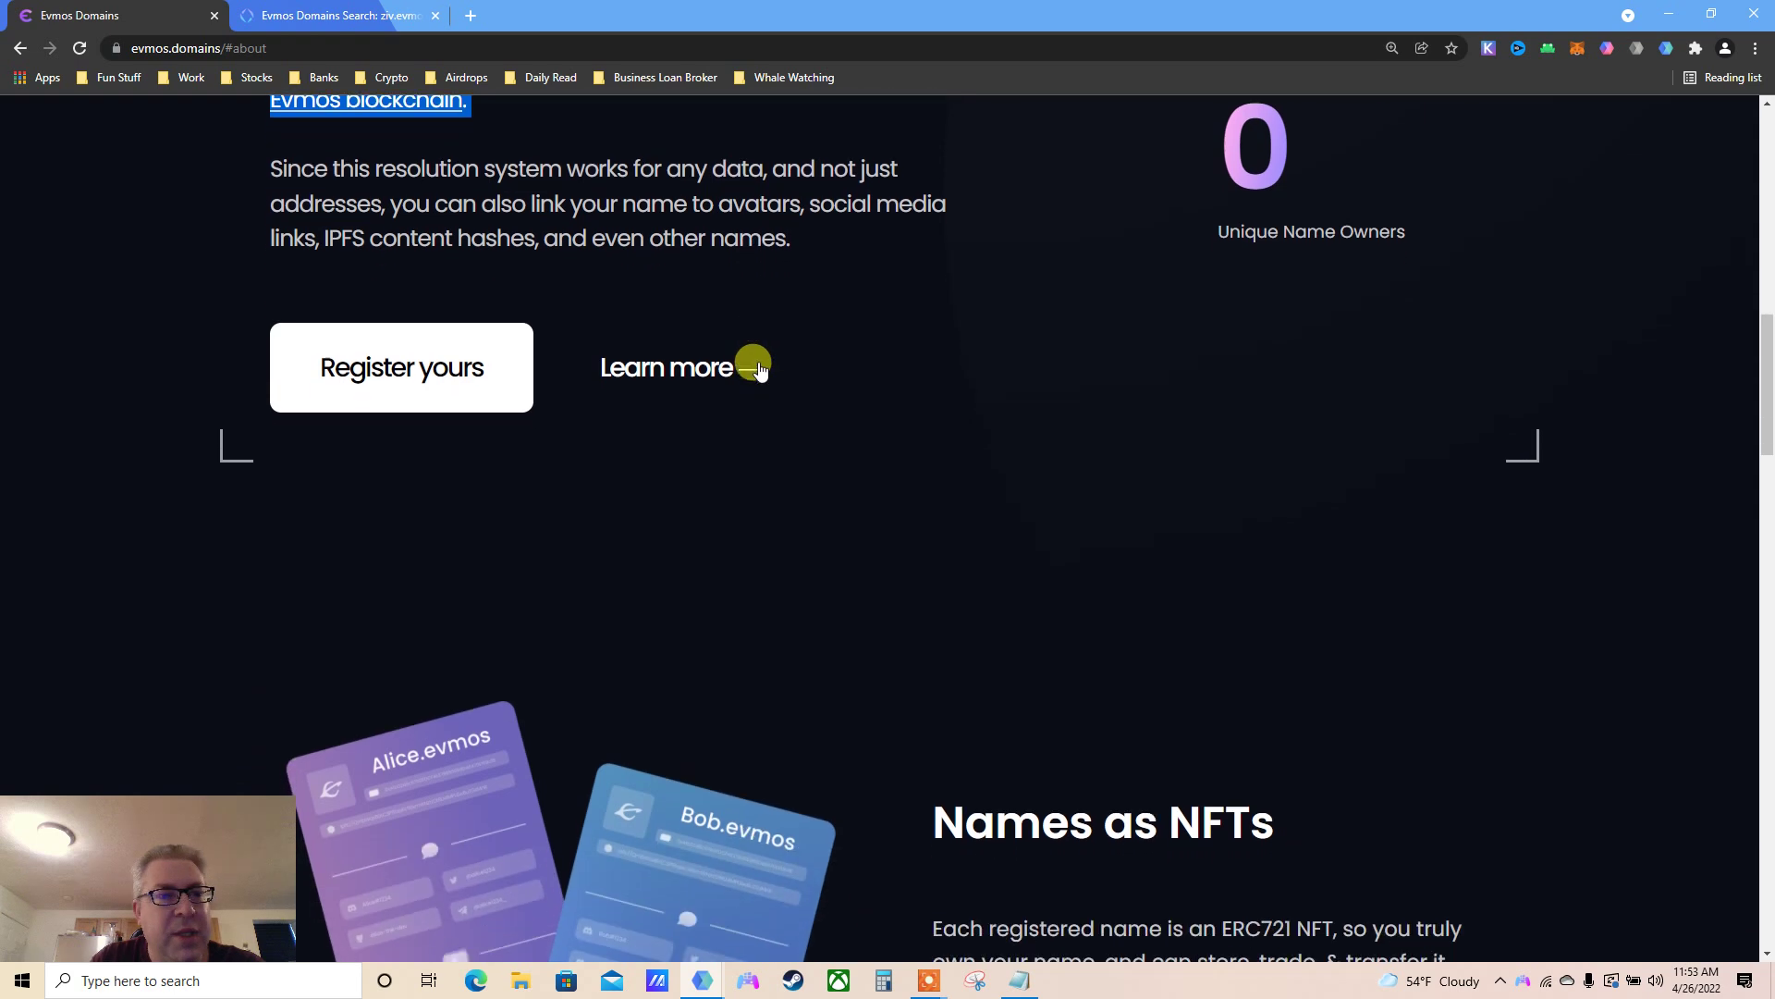
scroll(758, 362, "down", 3)
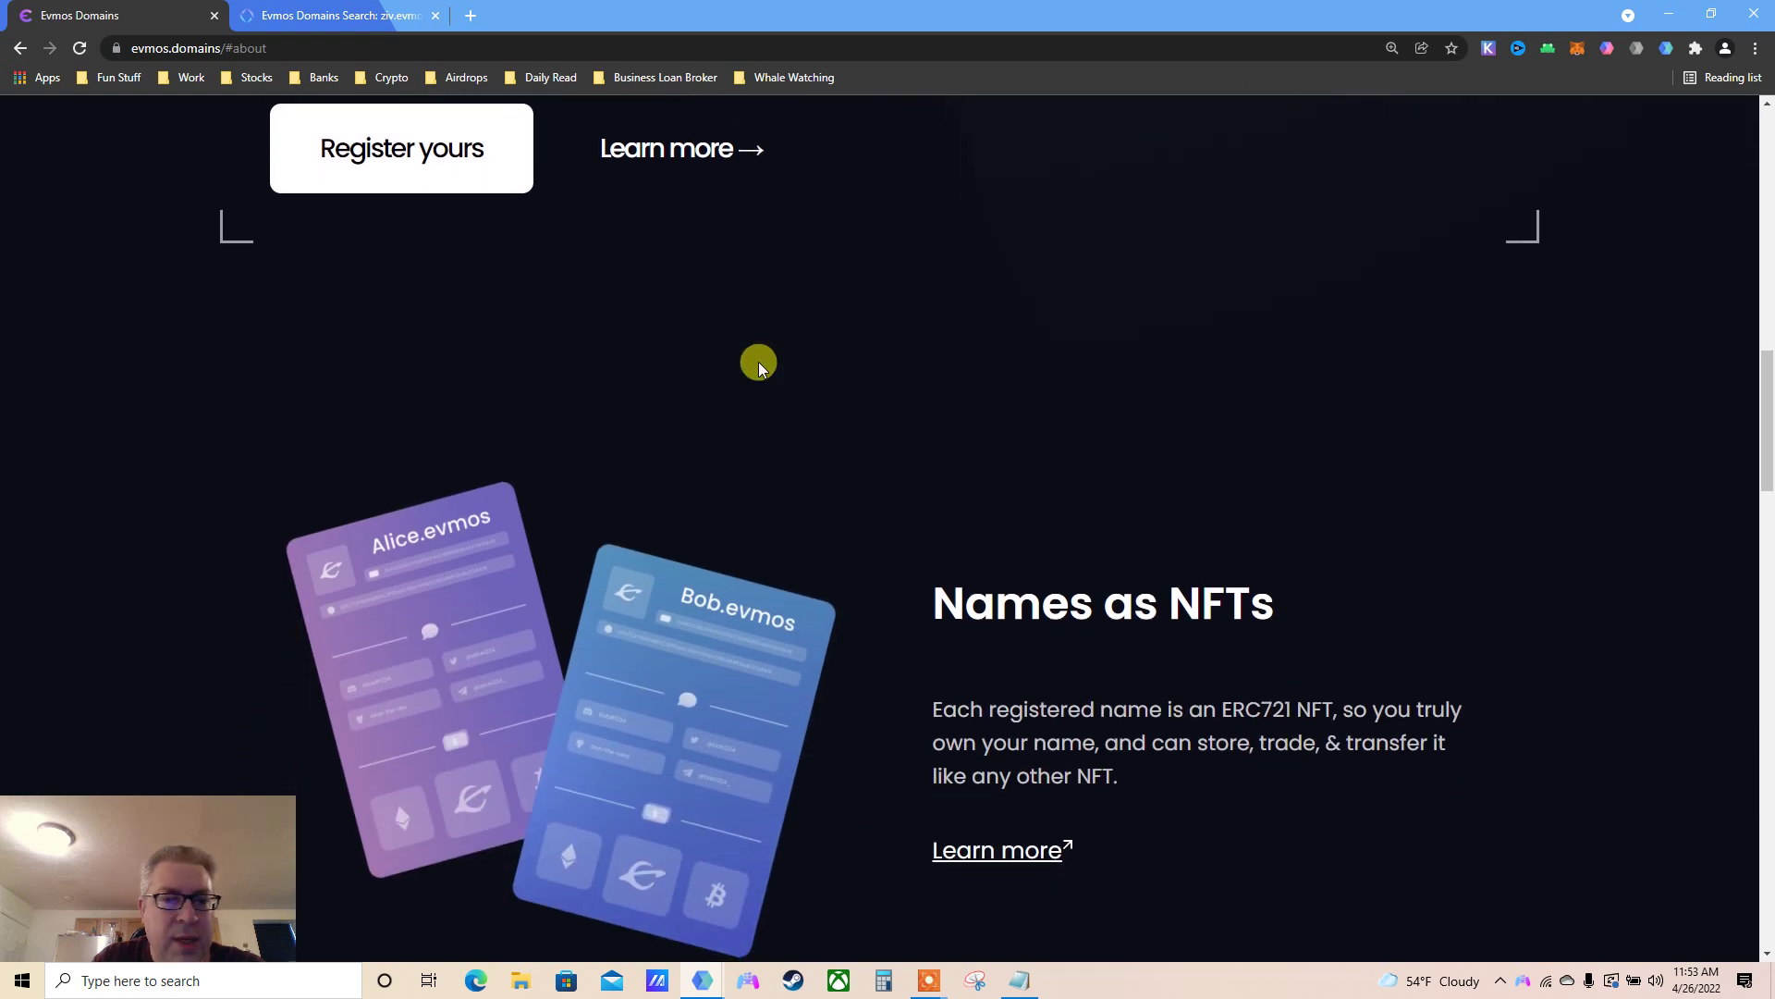
scroll(758, 362, "down", 2)
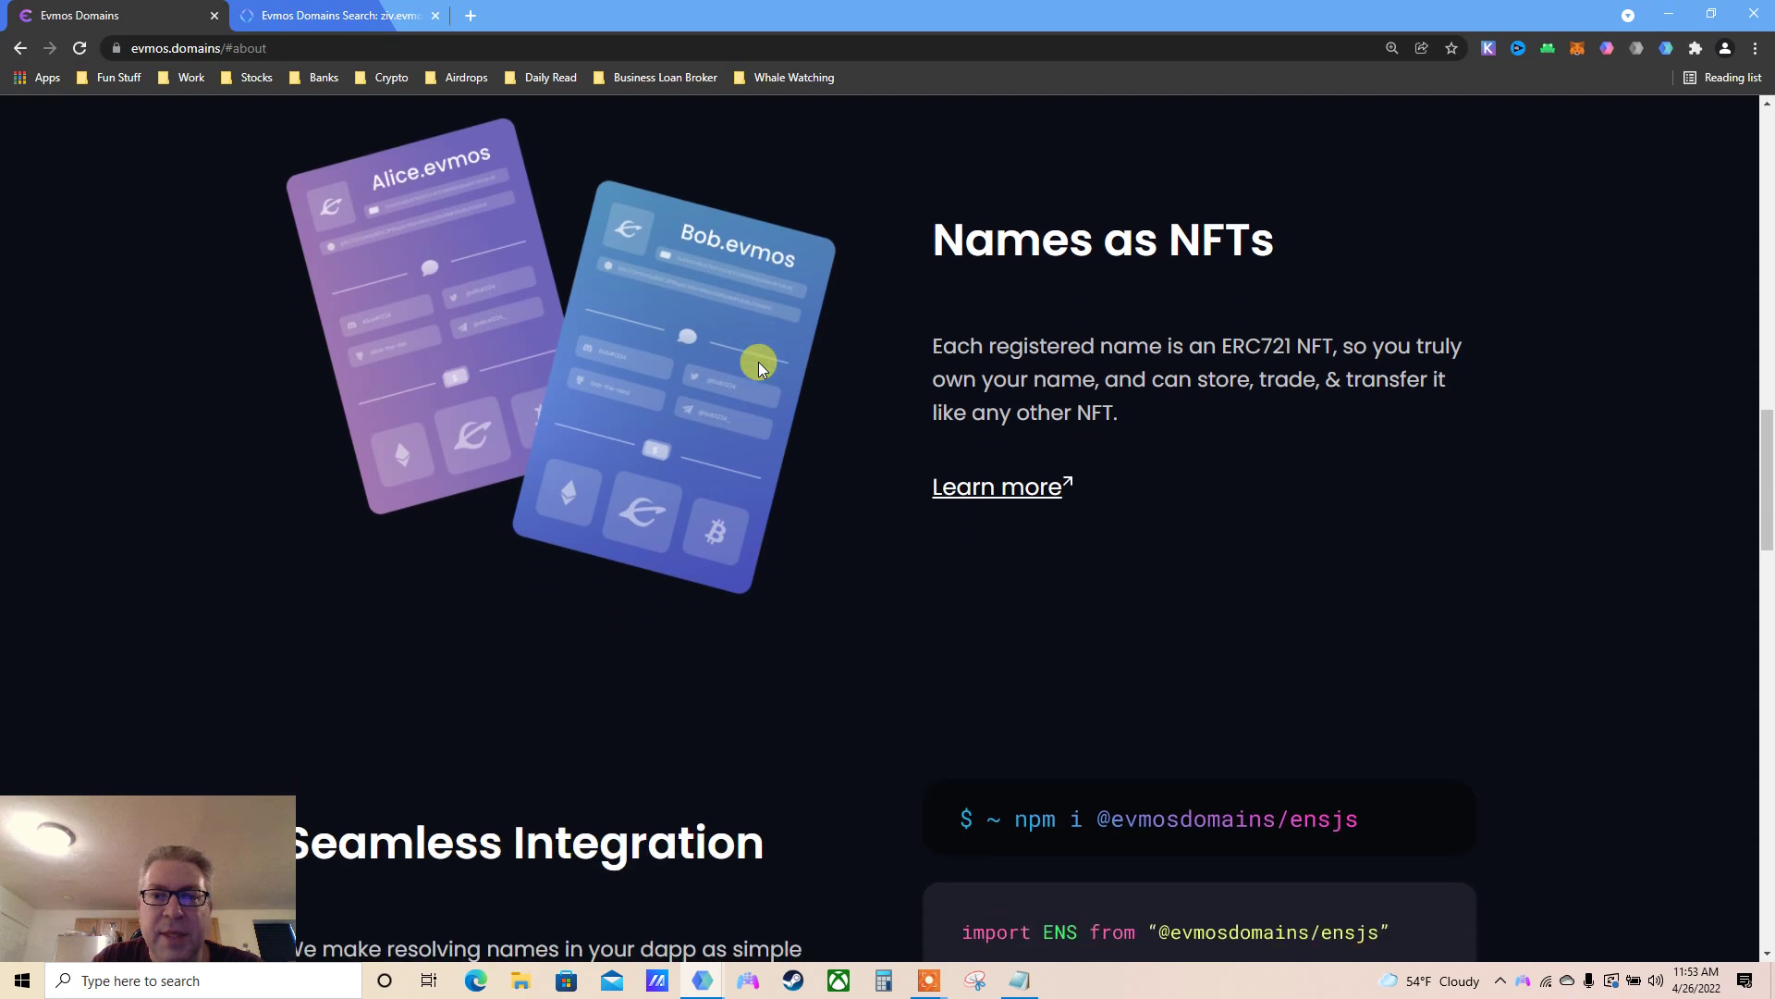
triple_click(1080, 364)
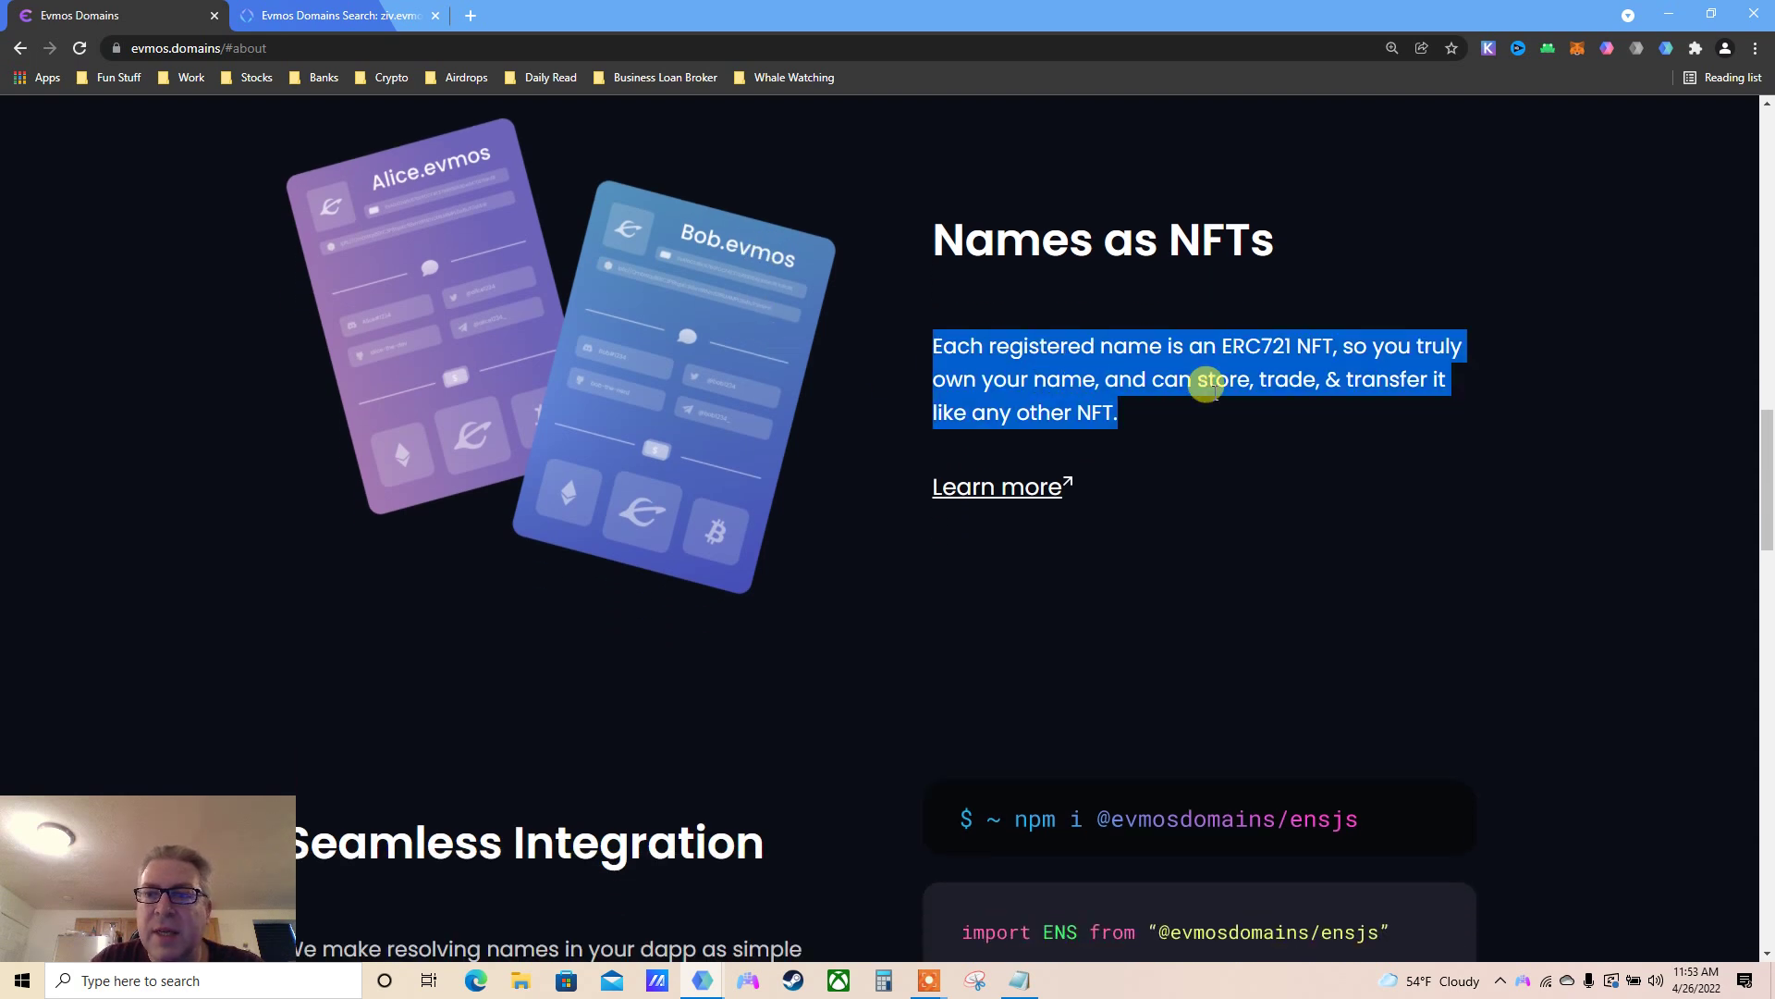
scroll(1206, 384, "down", 1)
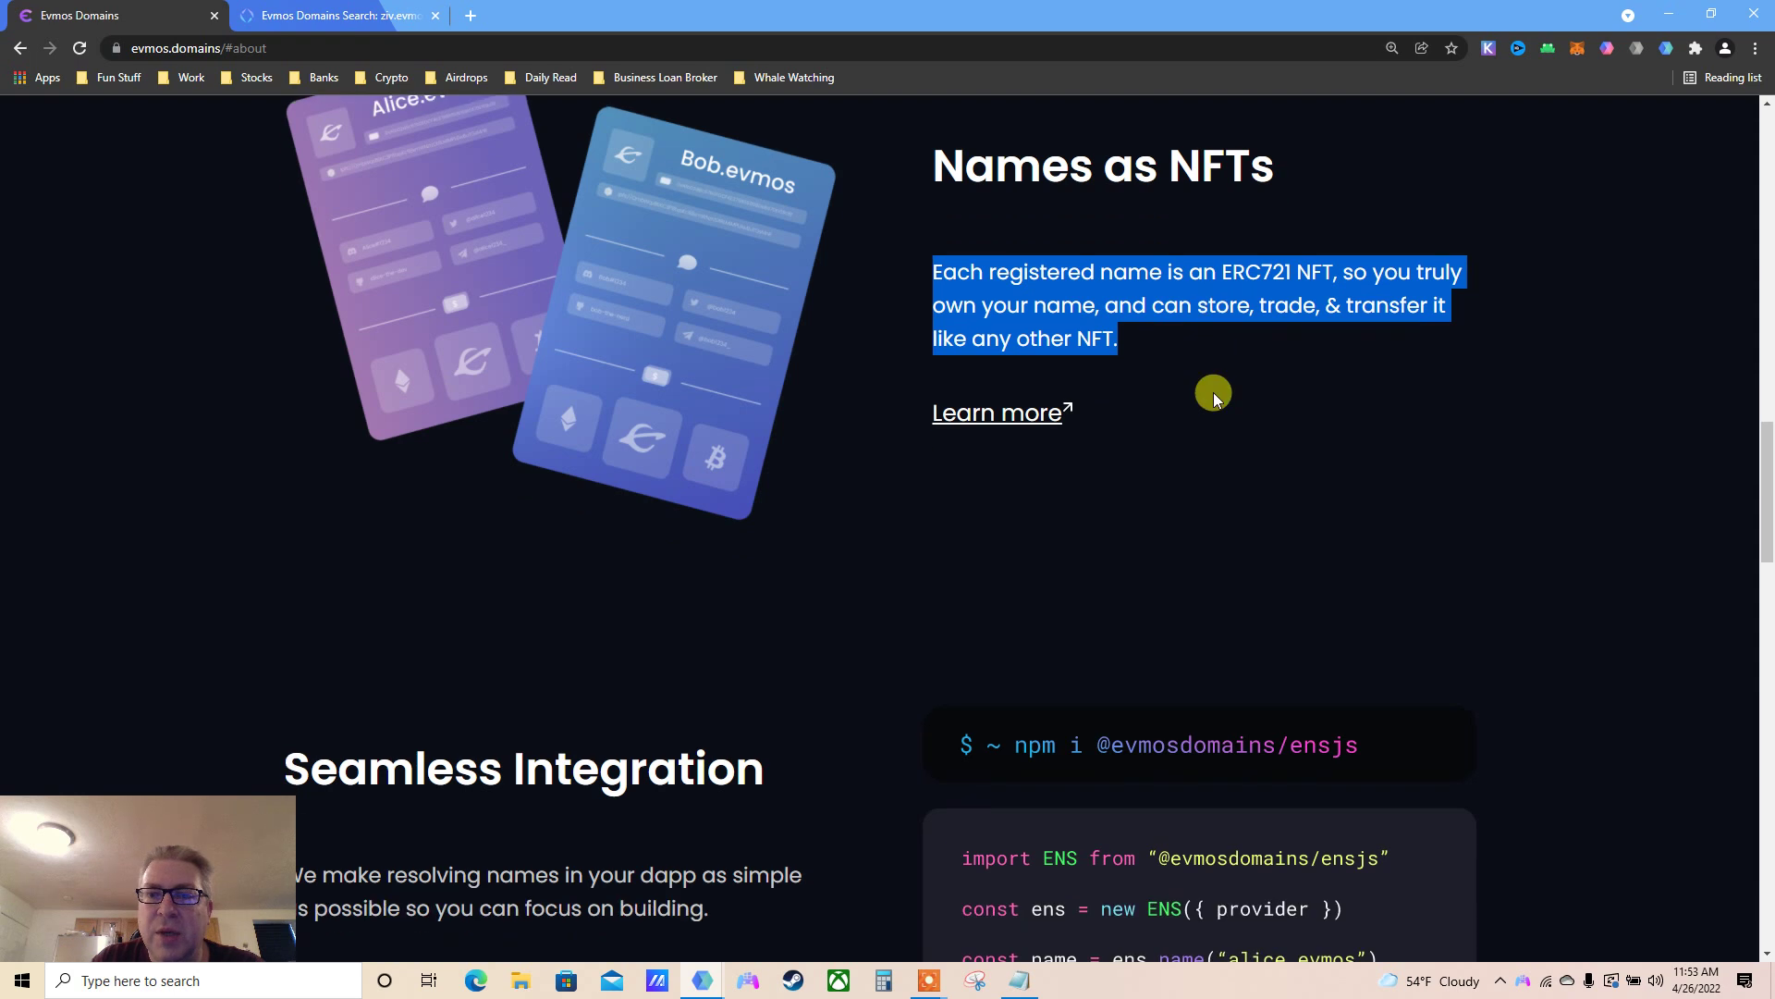
scroll(1213, 392, "down", 1)
scroll(1213, 392, "down", 5)
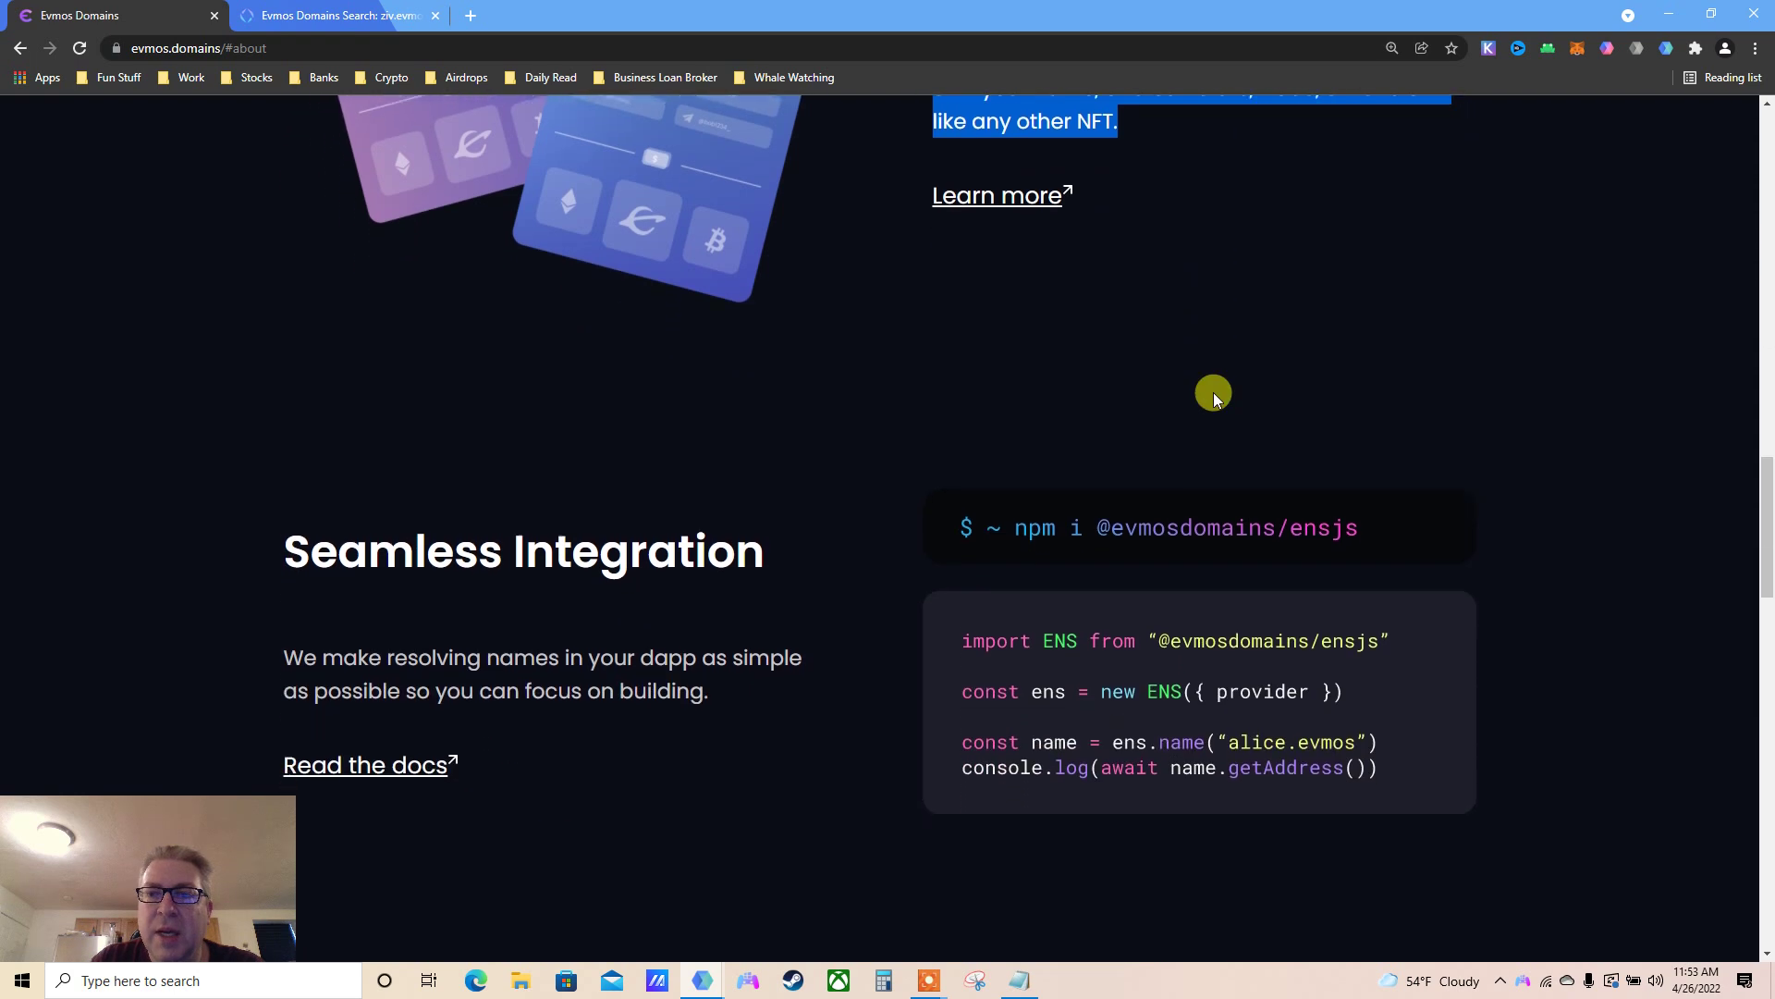
scroll(1213, 392, "down", 1)
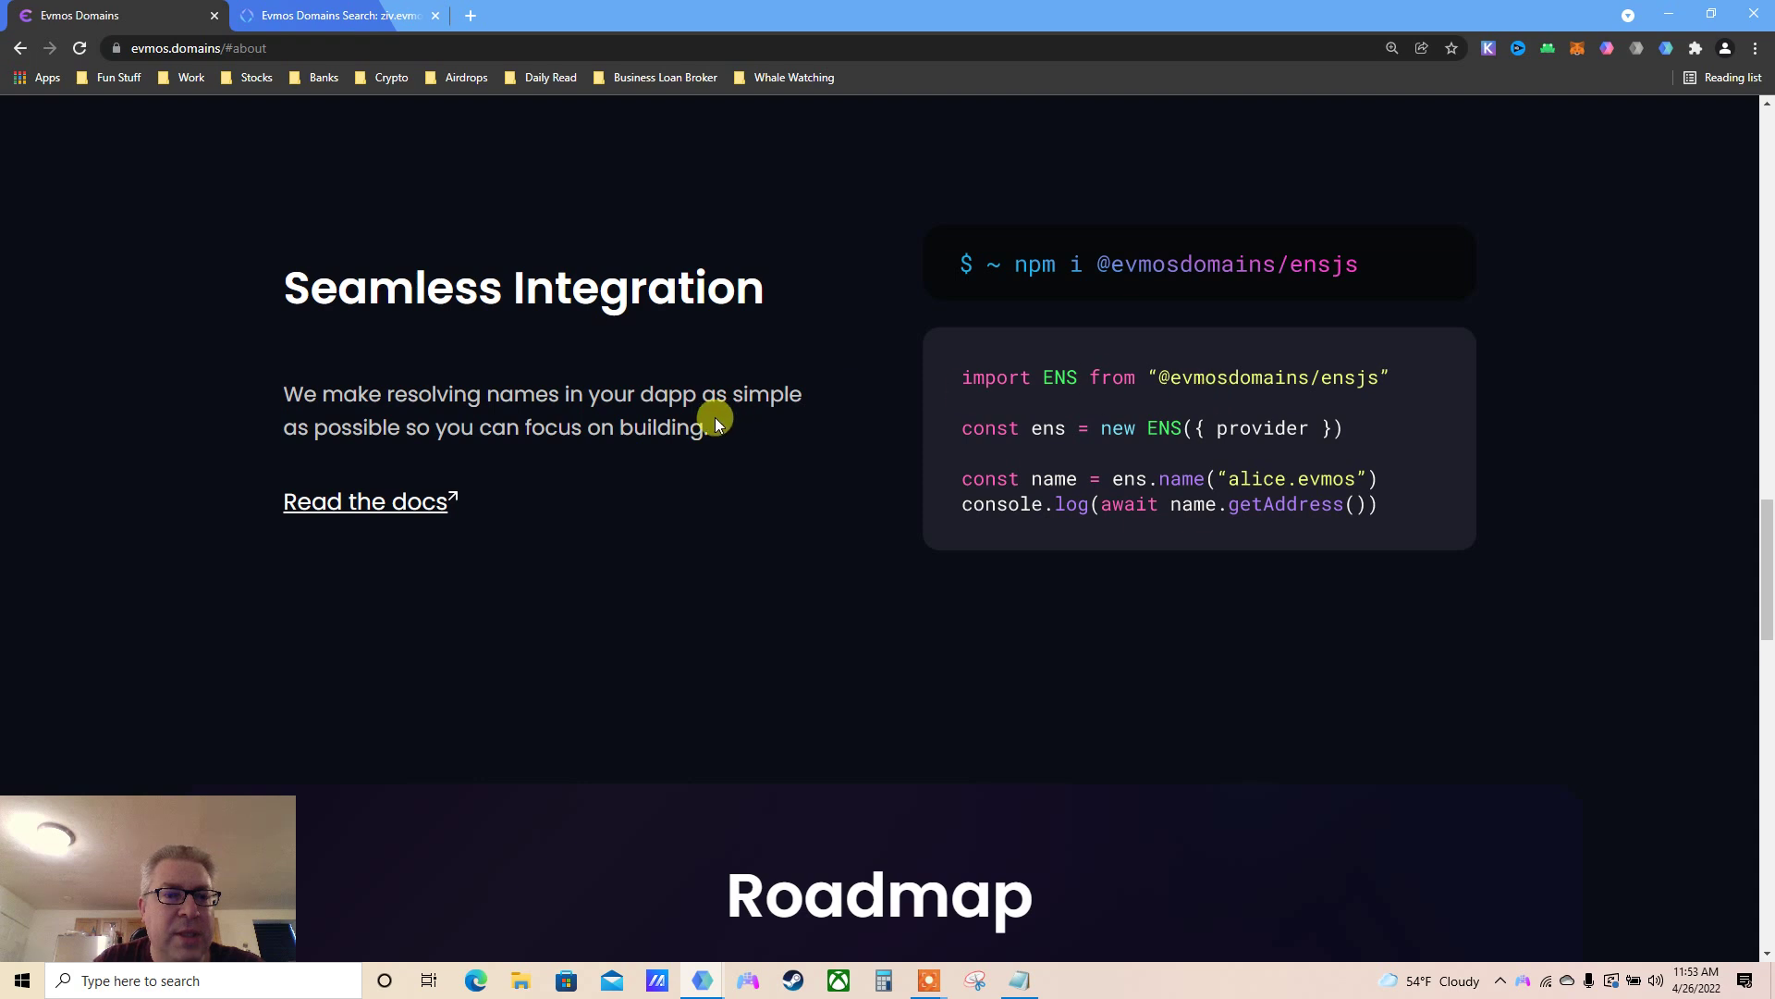
triple_click(645, 392)
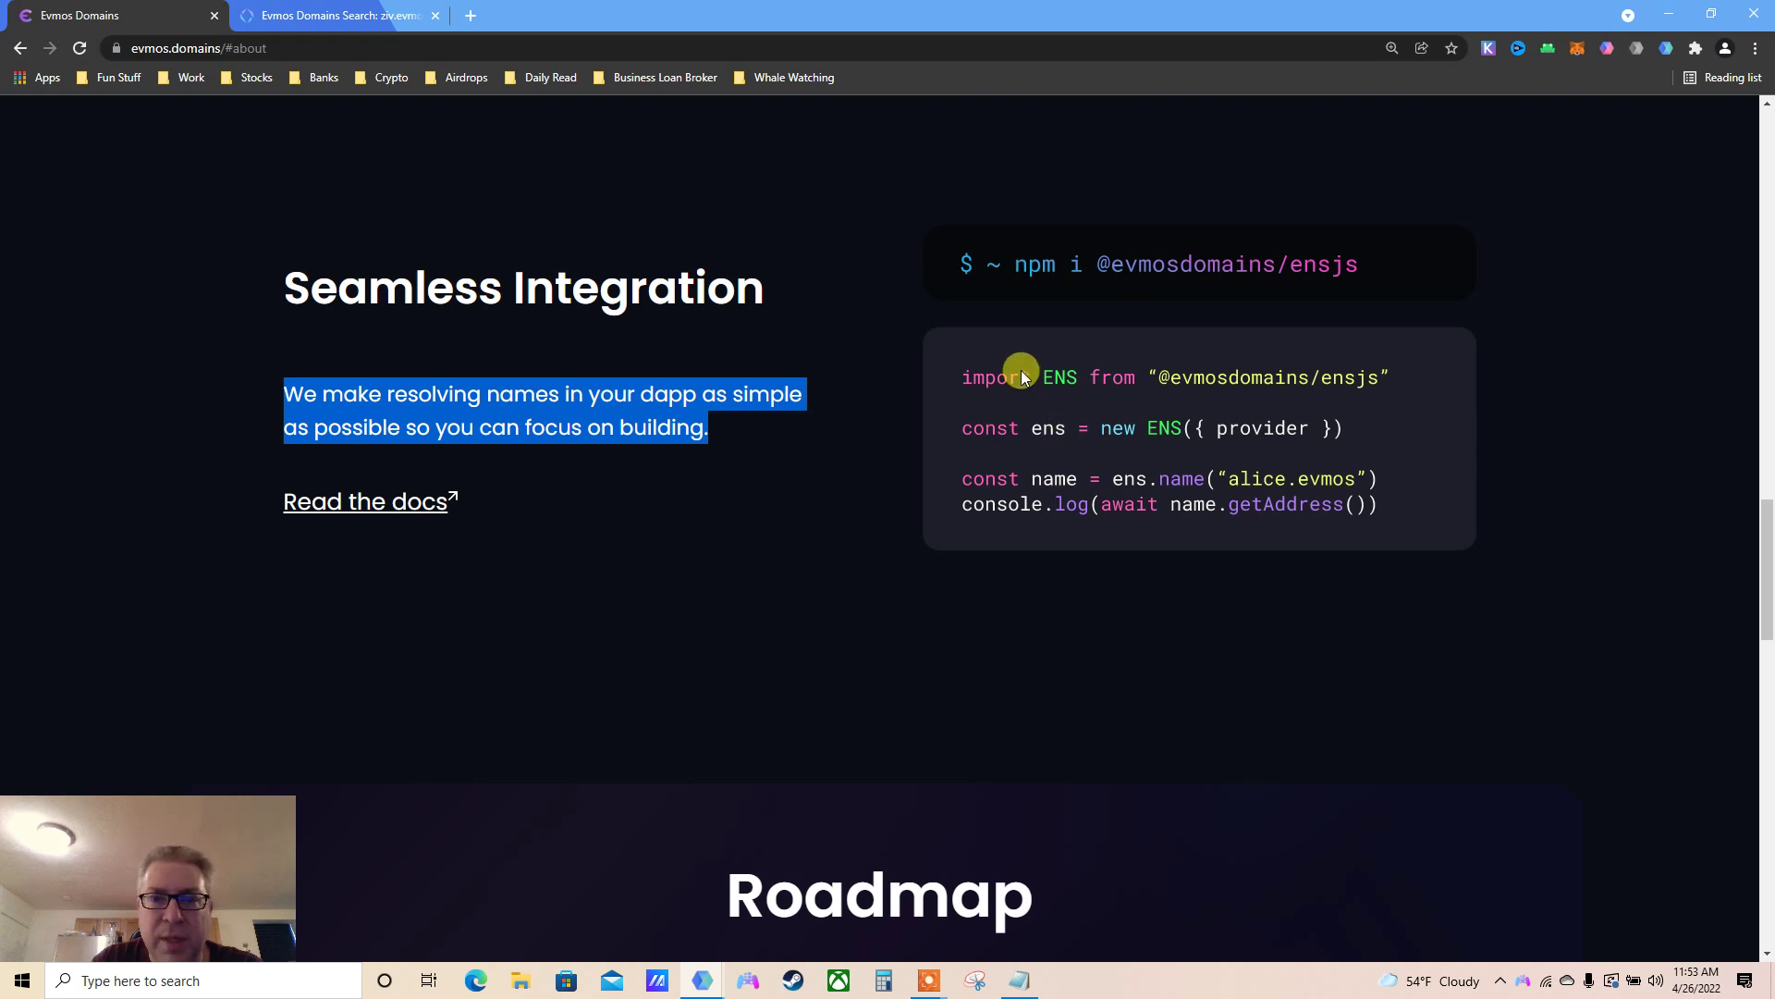
- Scroll through the remainder of the Evmos Domains page
scroll(1152, 399, "down", 4)
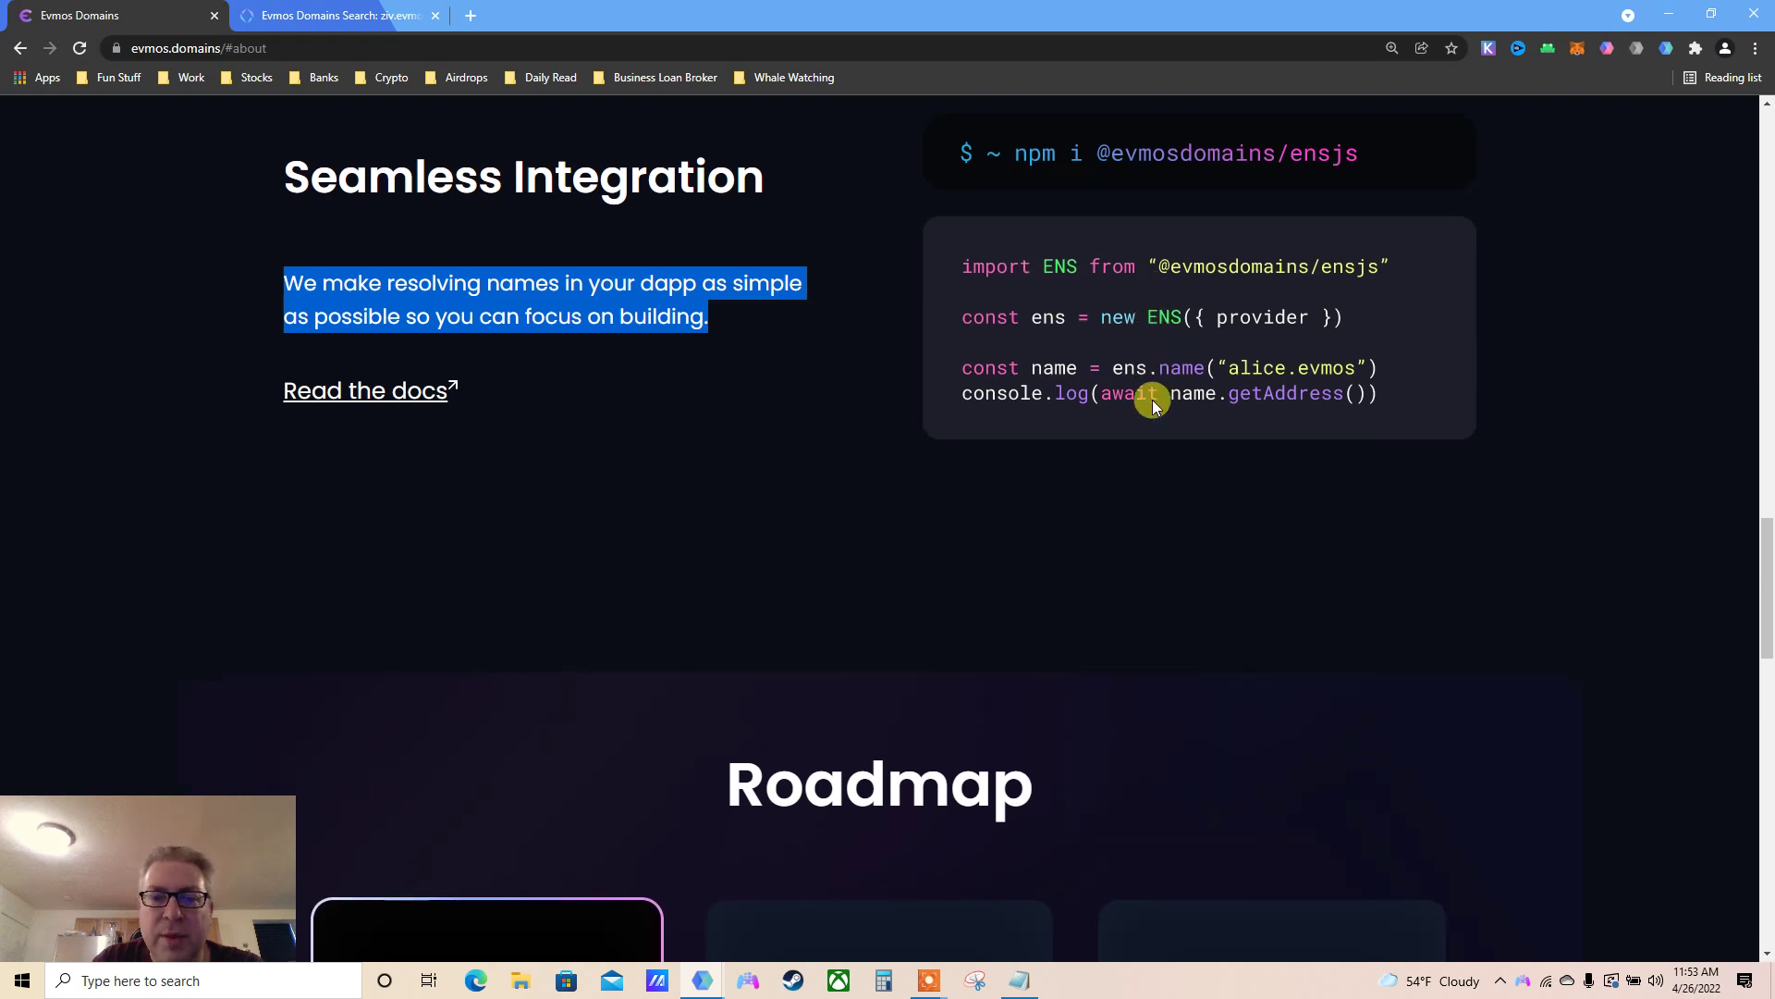
scroll(1152, 400, "down", 4)
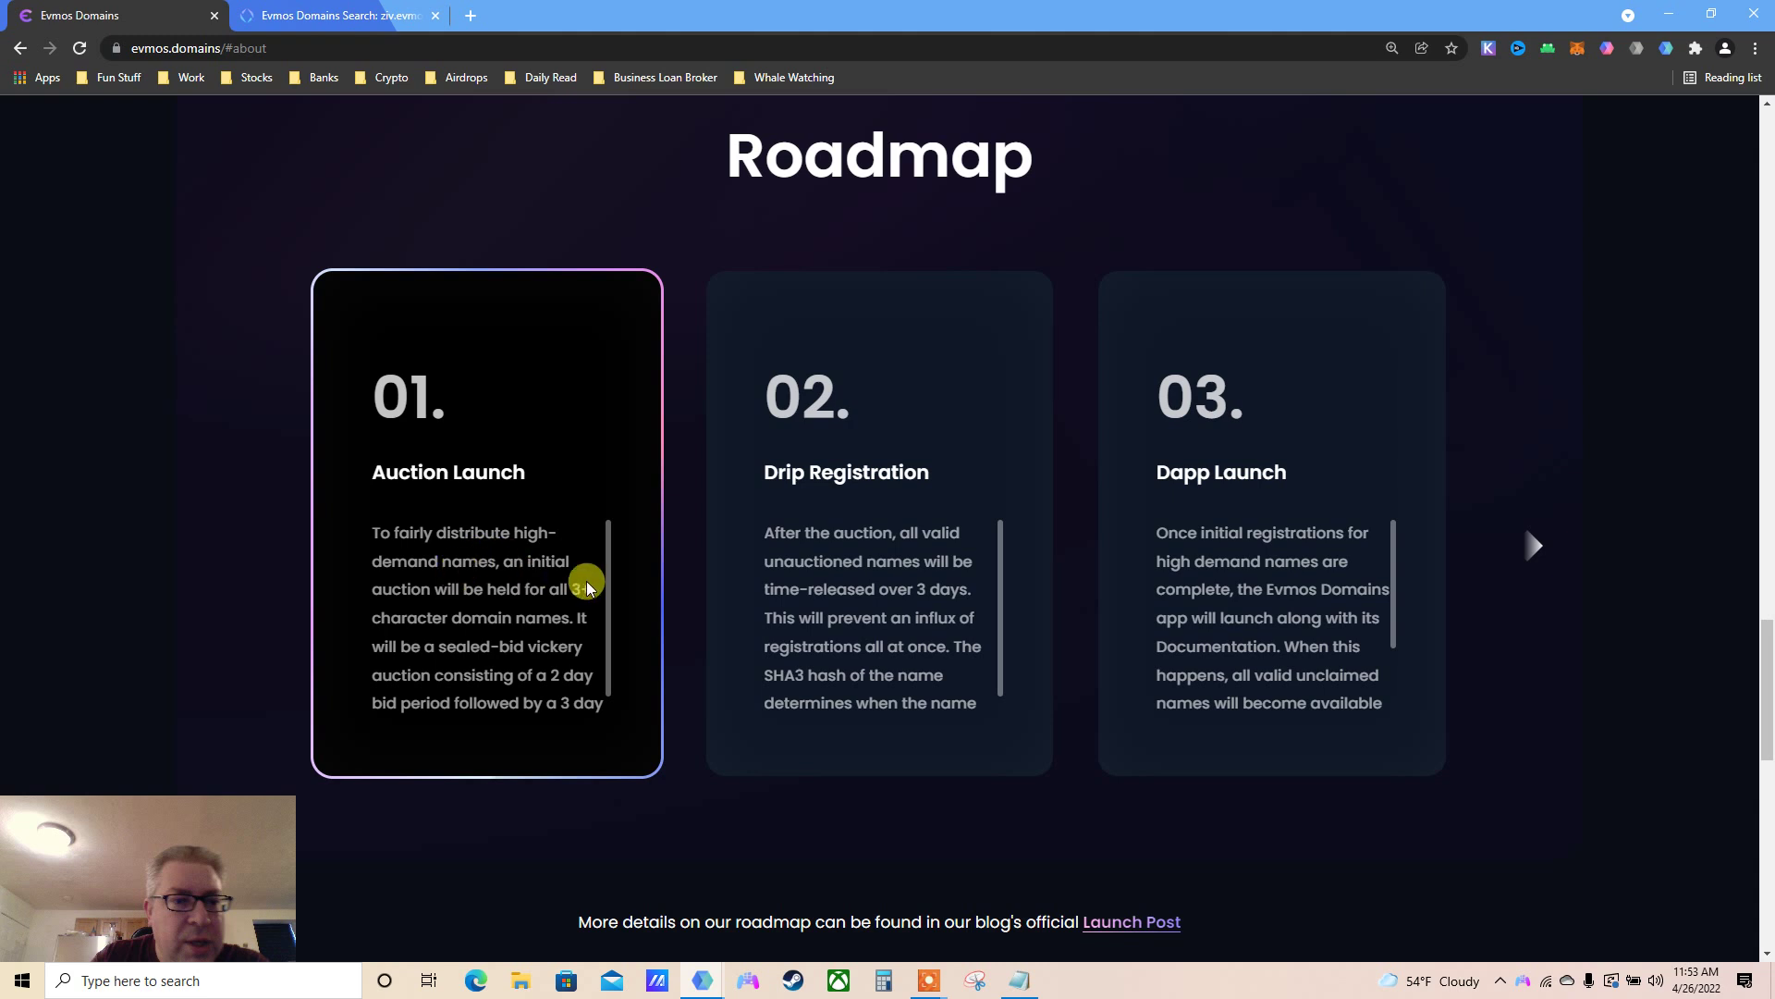
scroll(597, 545, "down", 1)
scroll(601, 553, "down", 1)
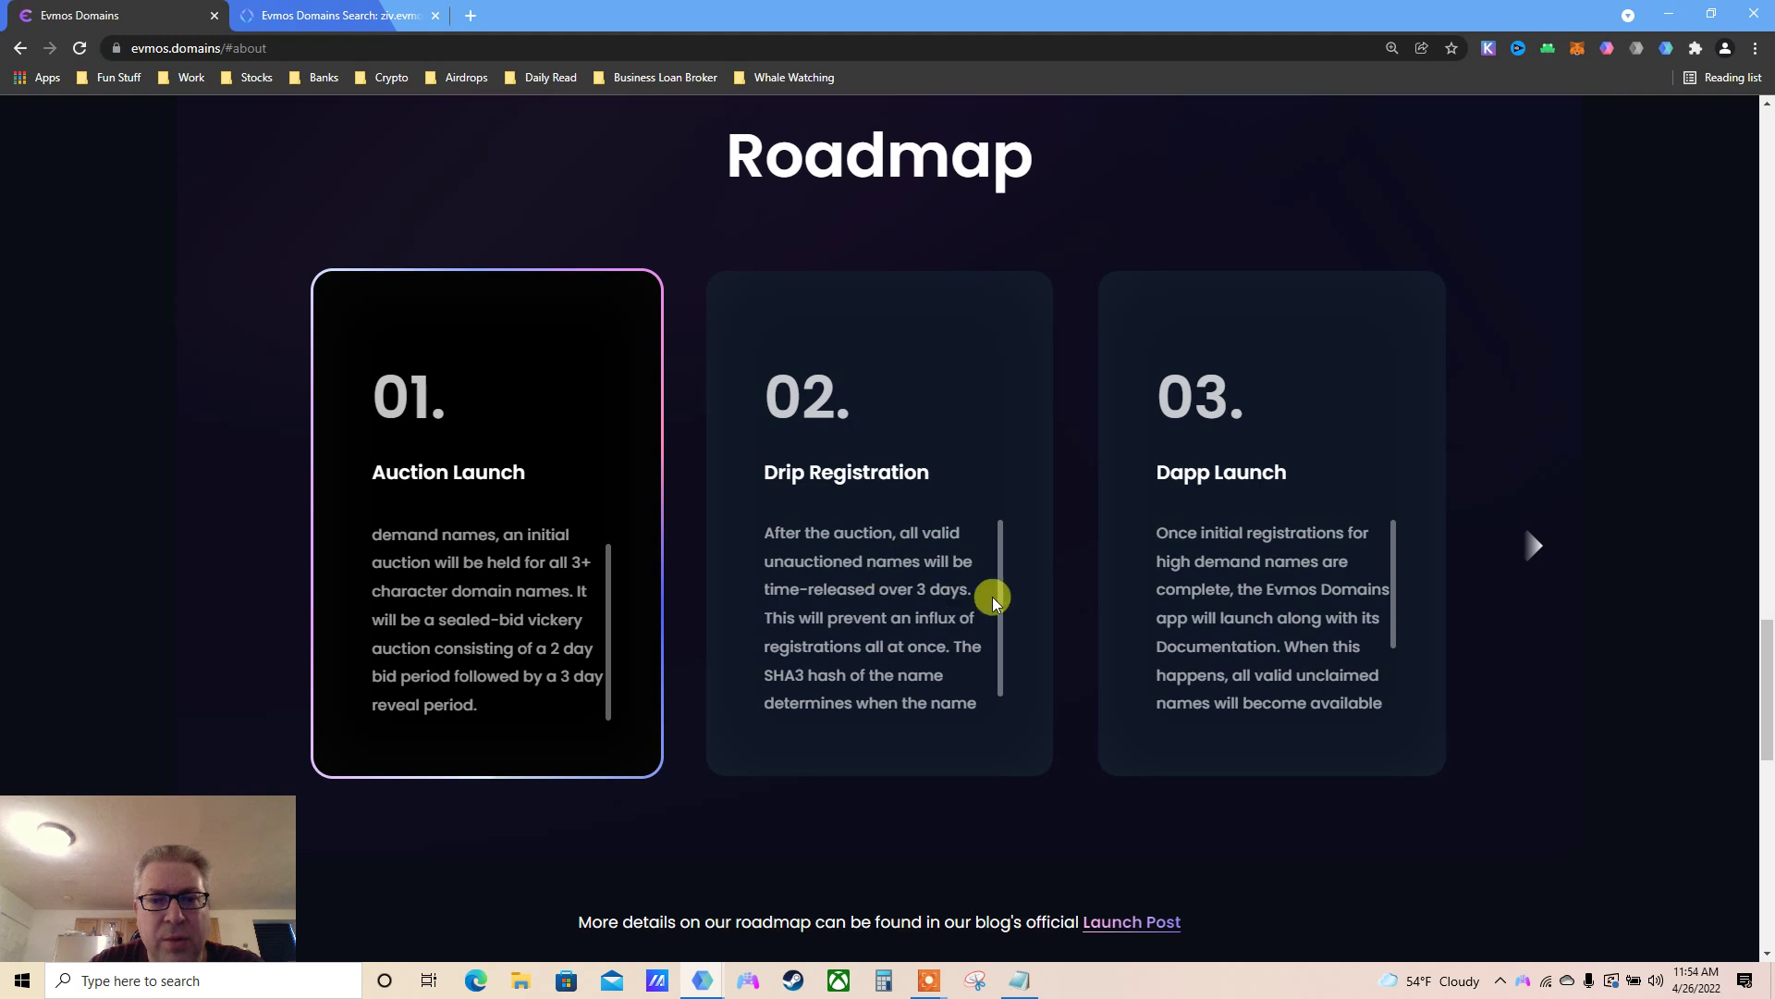
scroll(1006, 575, "down", 1)
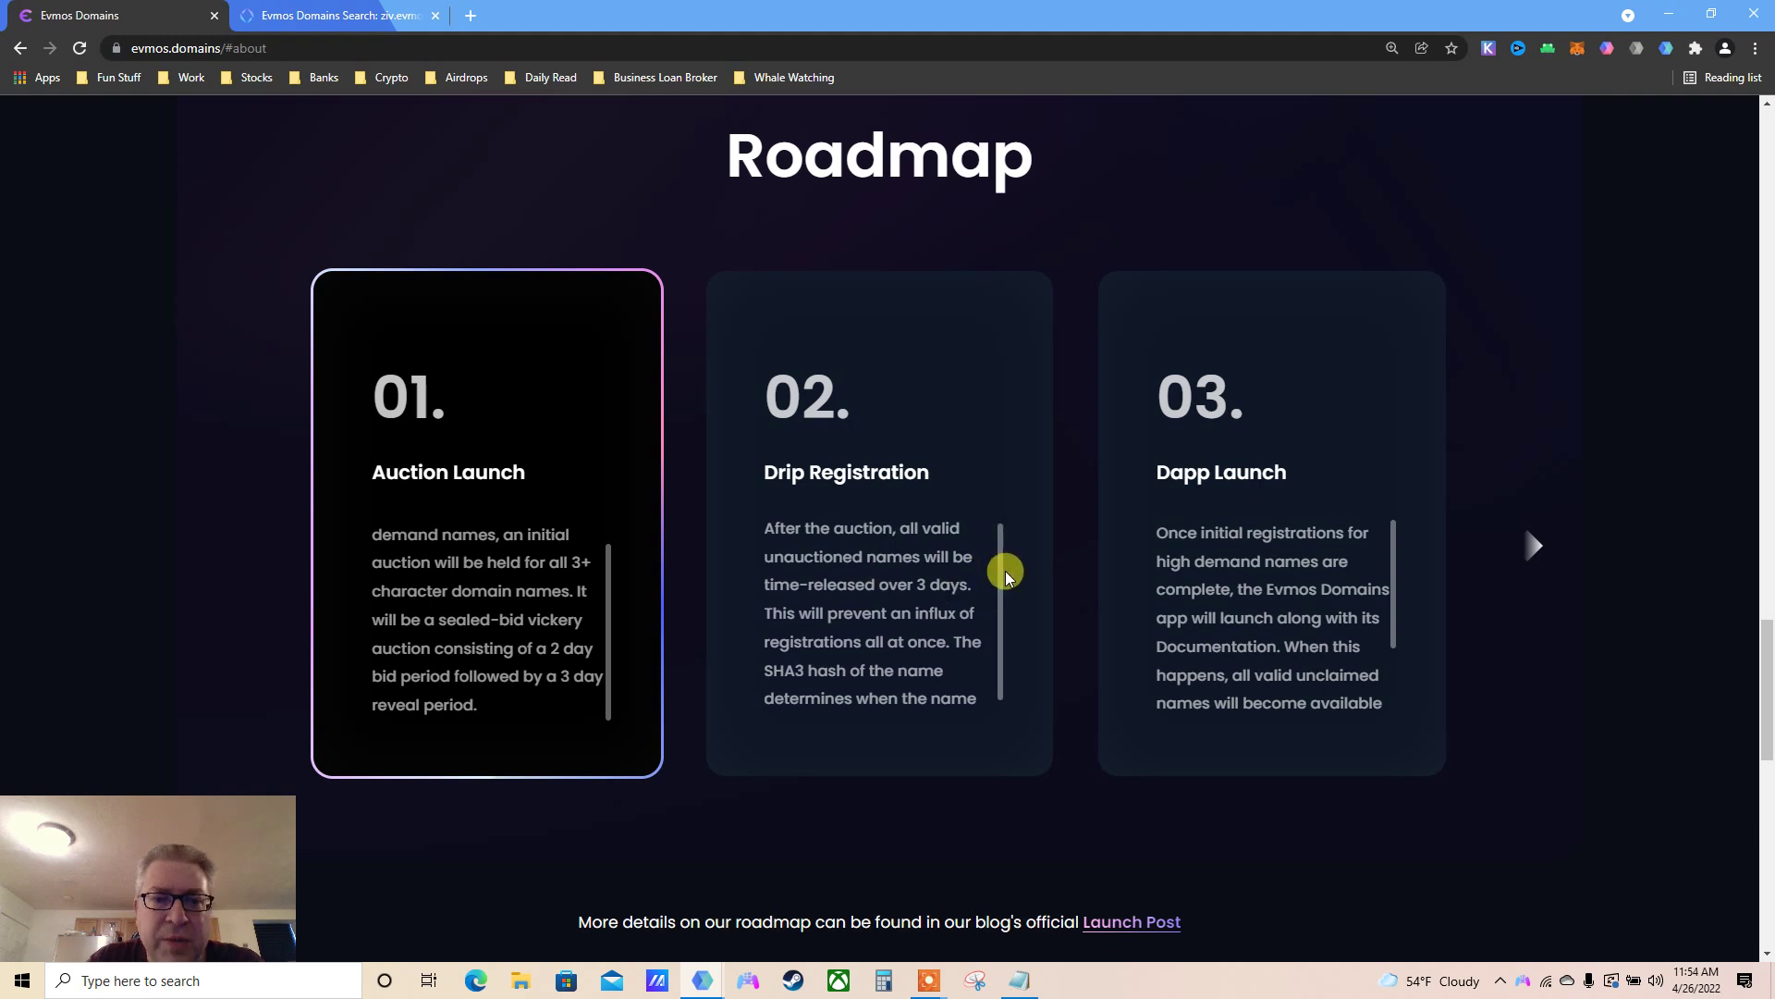
scroll(1007, 575, "down", 2)
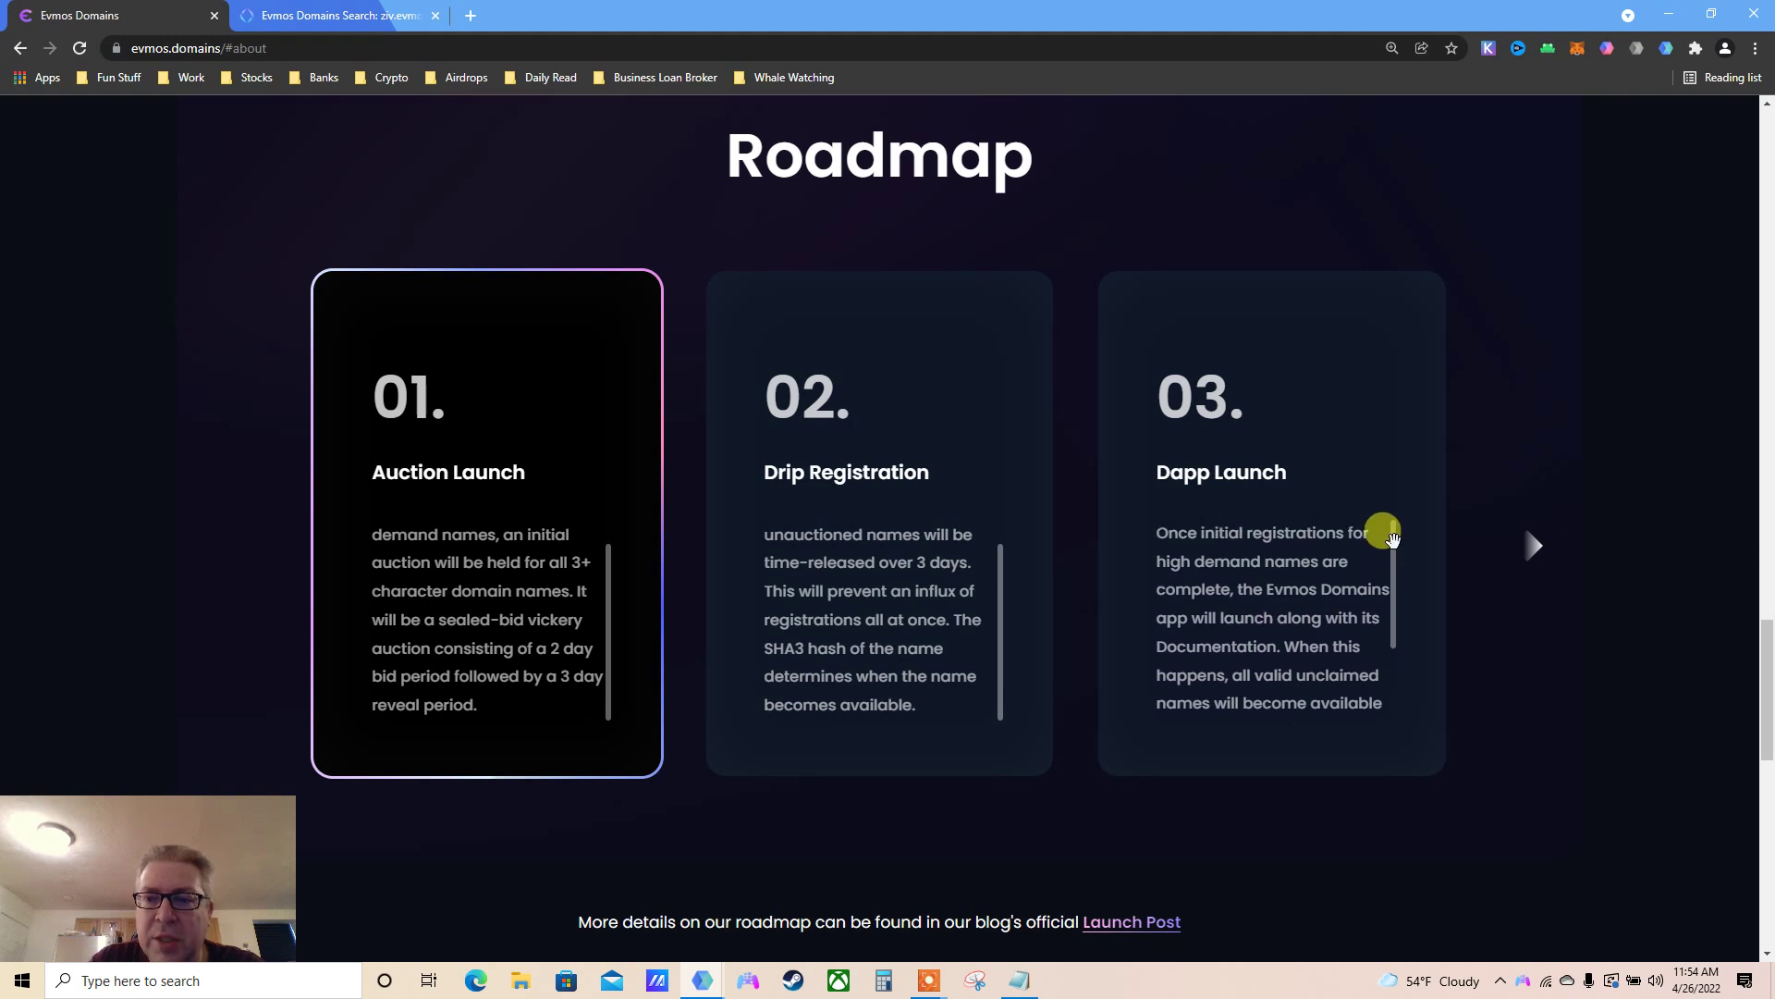
left_click_drag(1392, 539, 1385, 665)
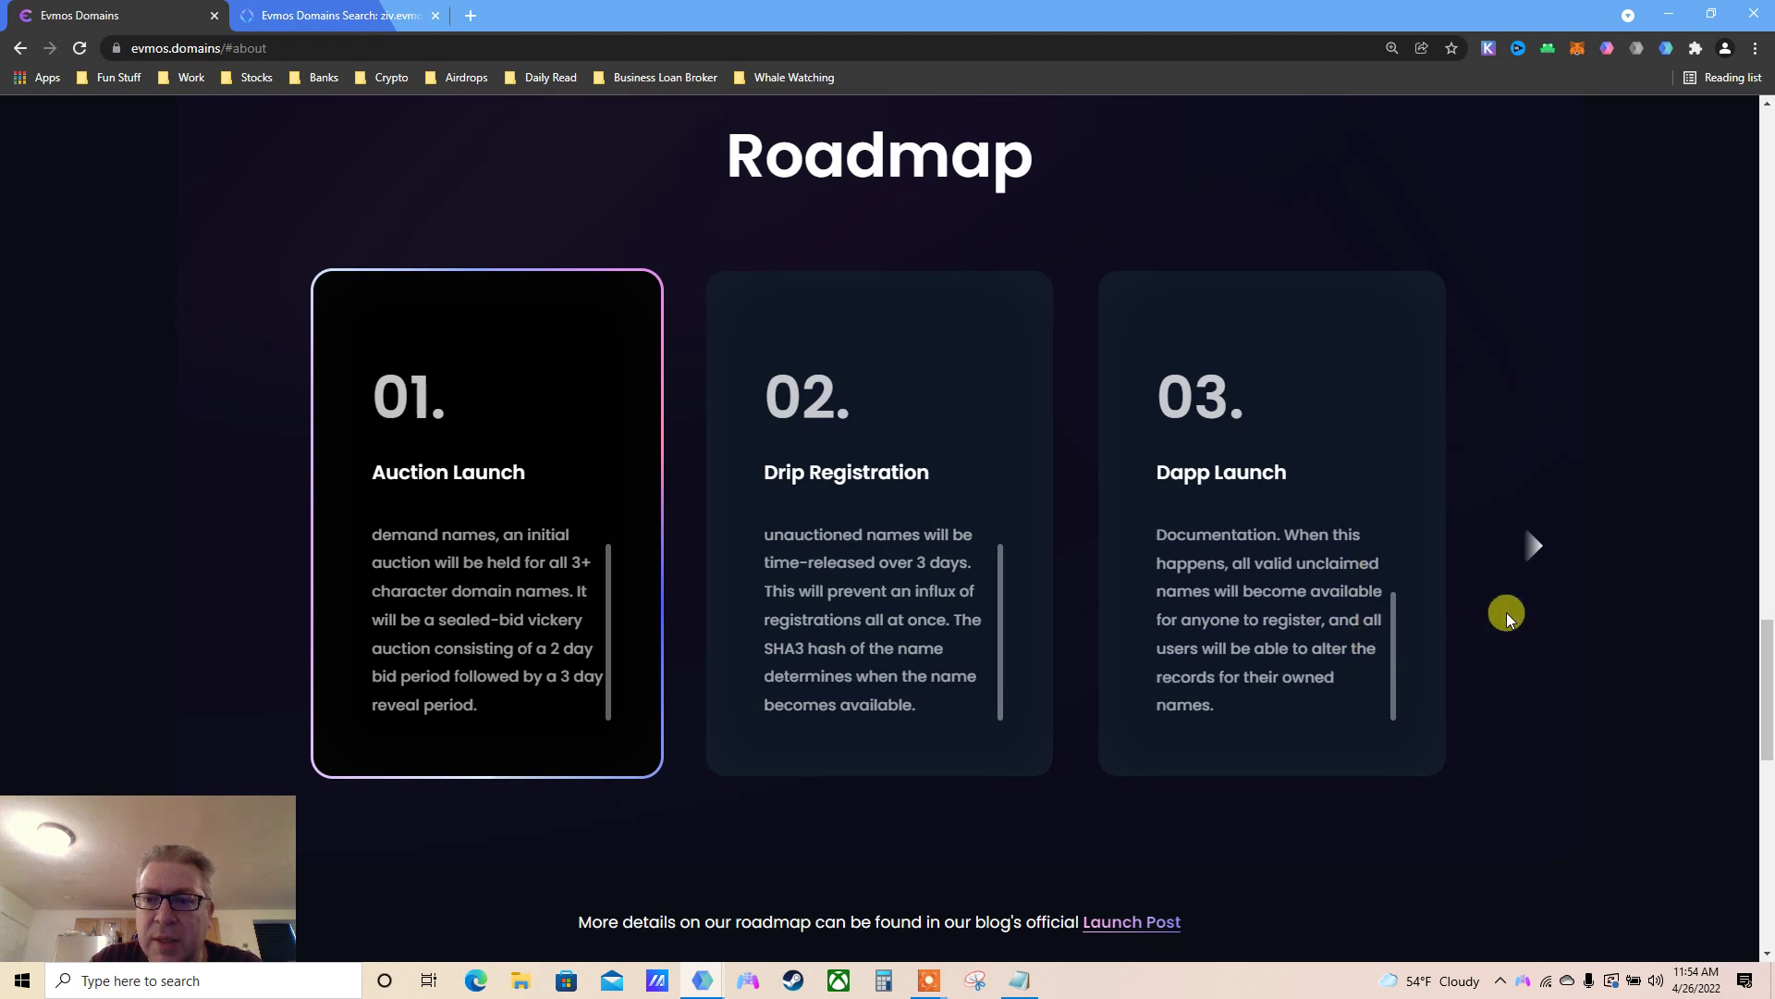
left_click(1766, 478)
left_click_drag(1766, 478, 1672, 564)
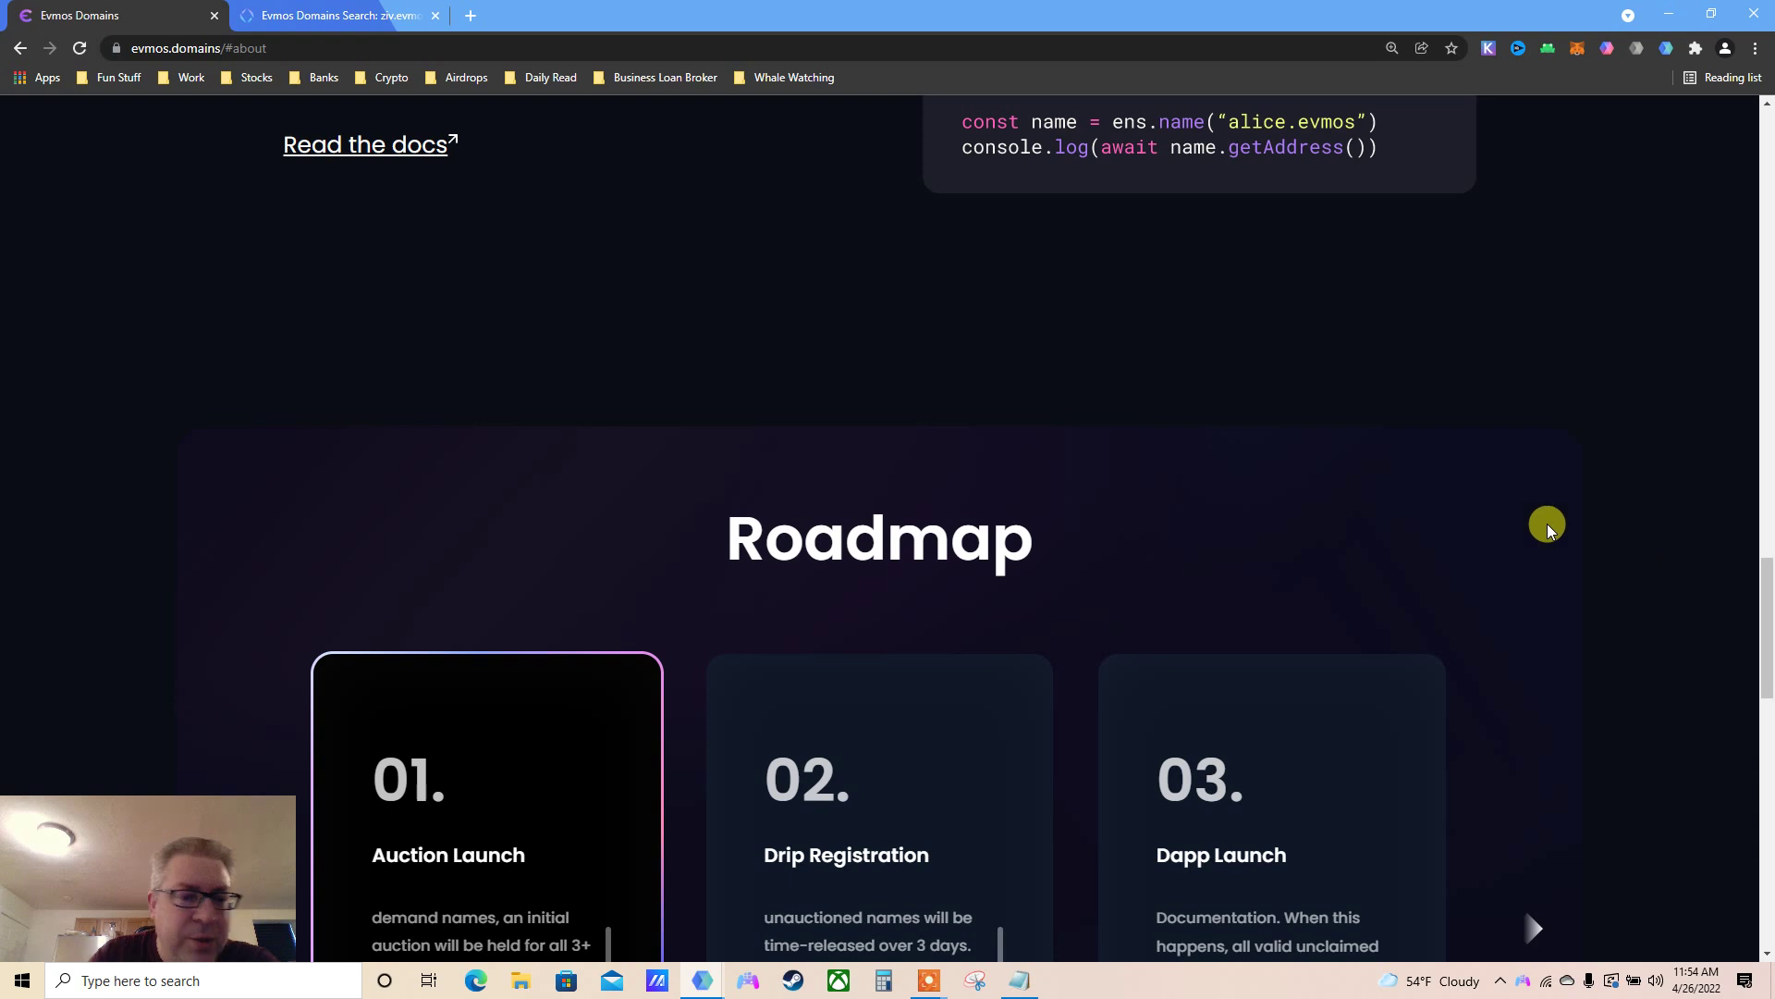
- Return to the ziv.evmos Available result, confirm 0.0977 TEVMOS in MetaMask, and open its registration page
left_click(319, 15)
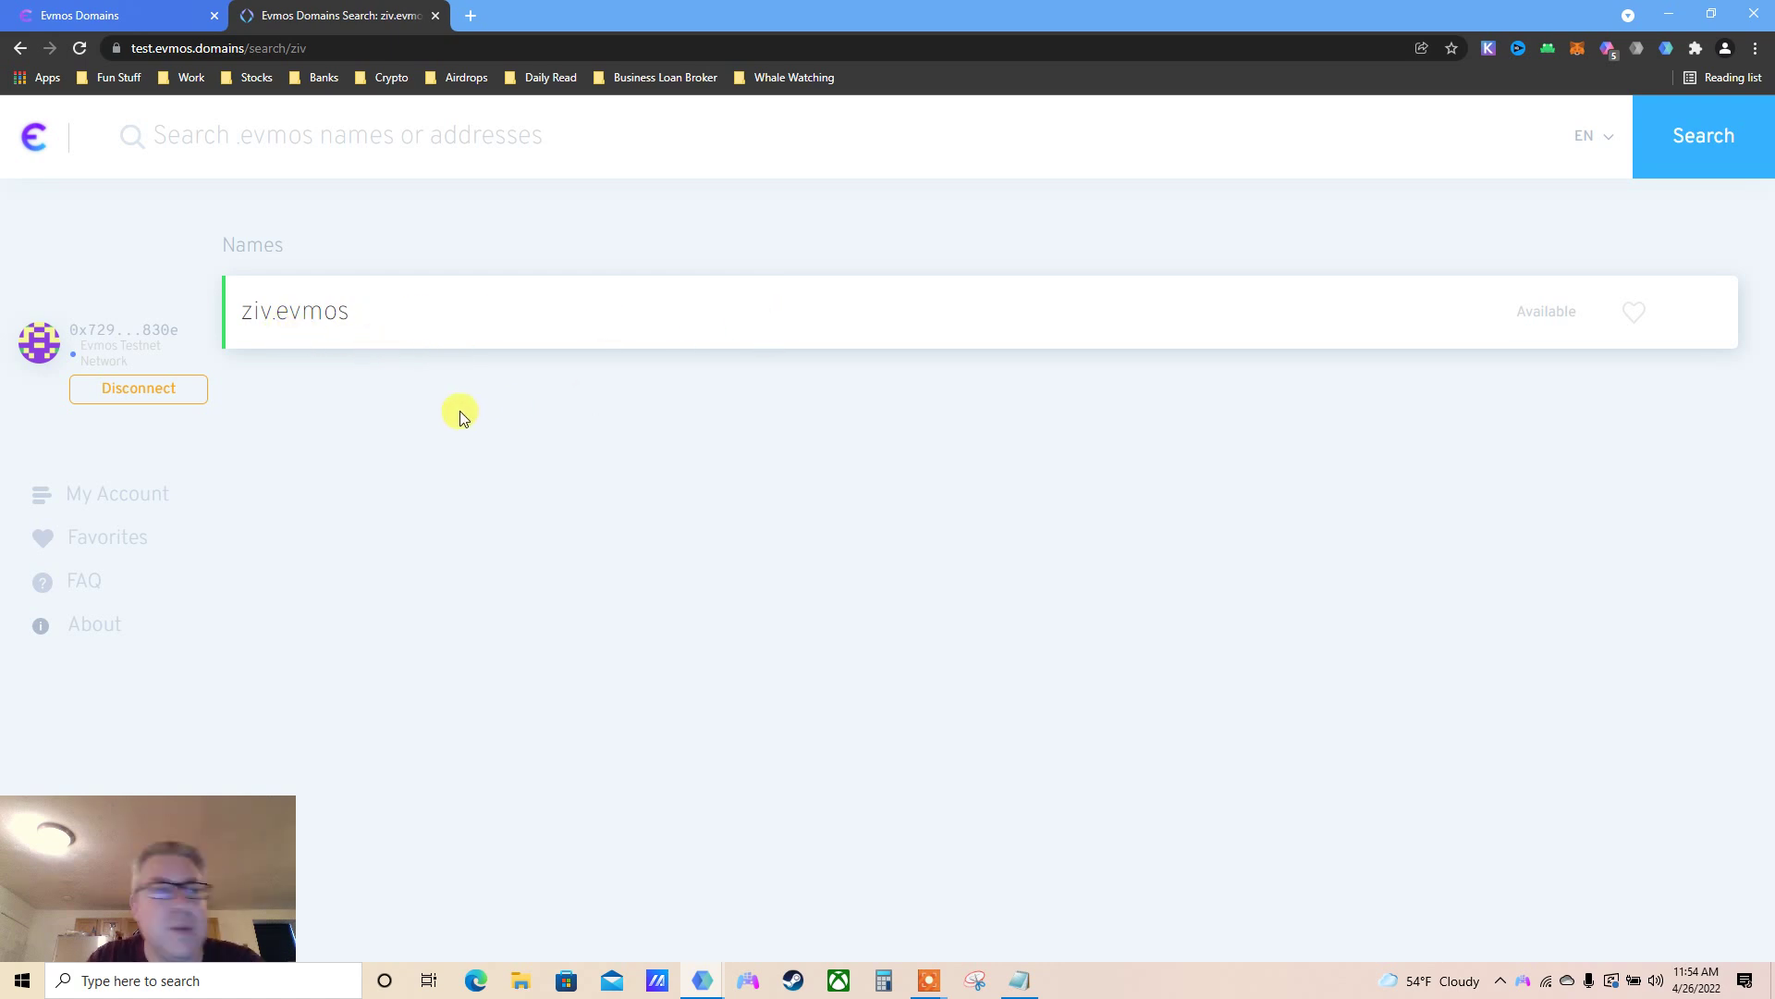
left_click(1578, 48)
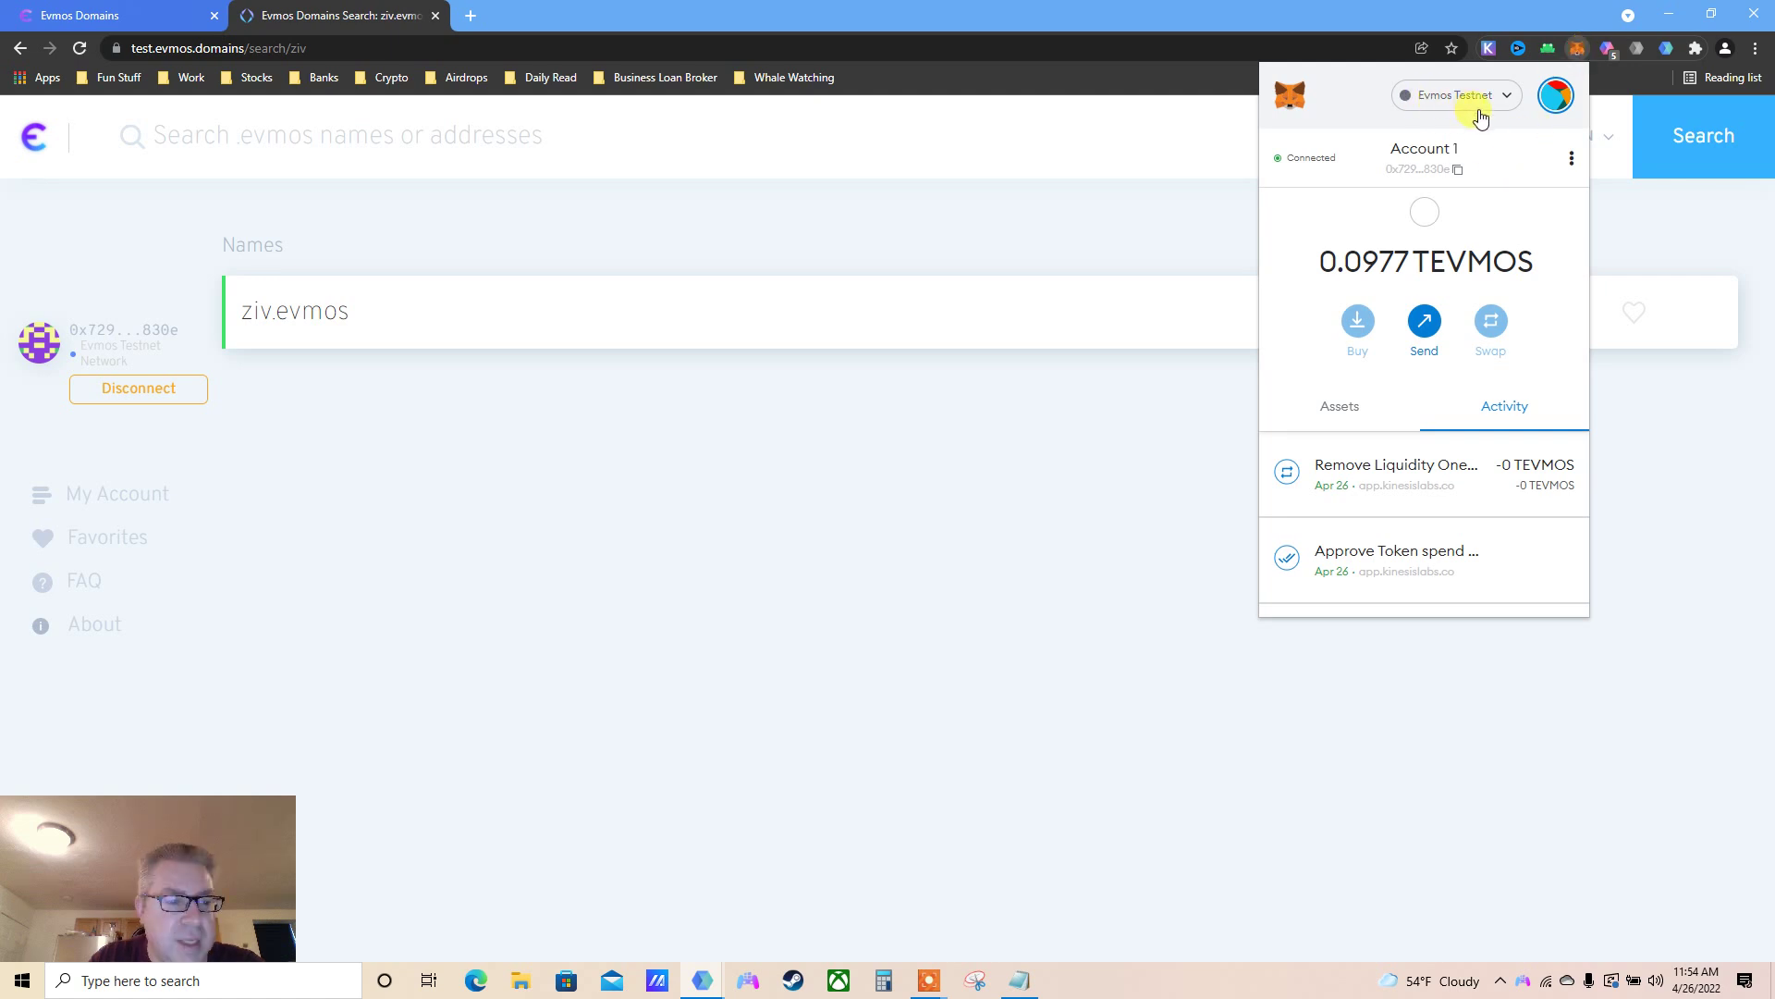
left_click(1328, 409)
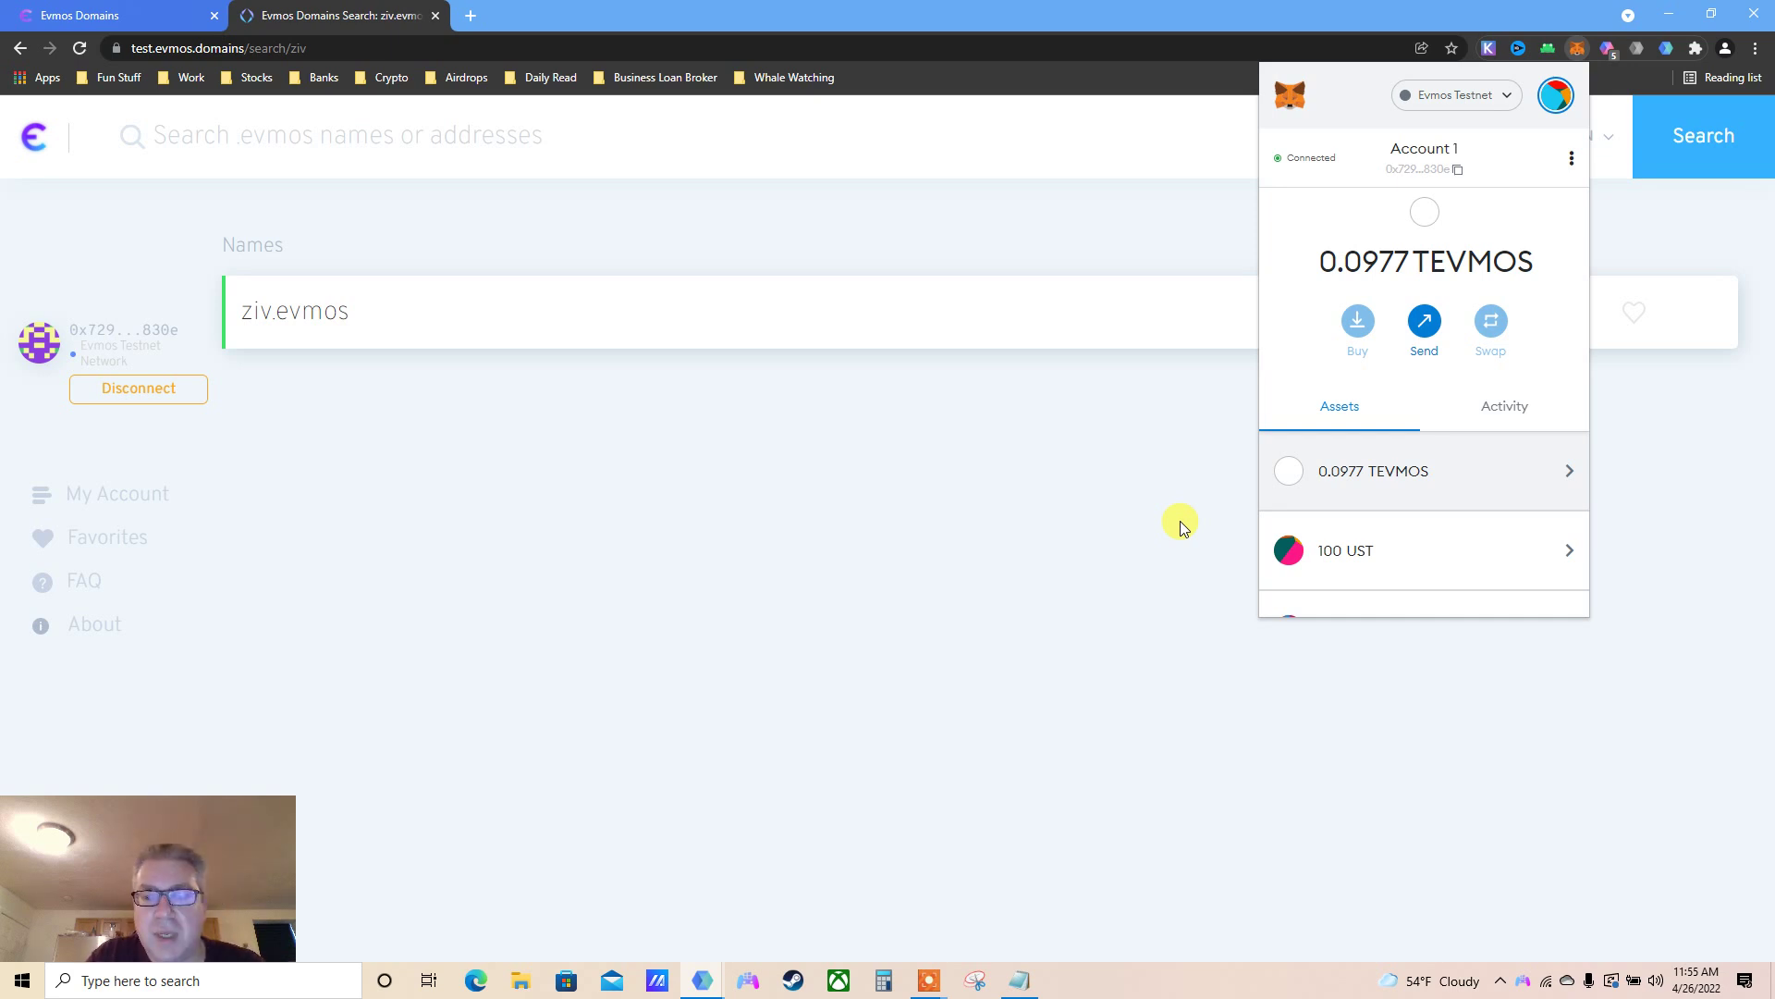
left_click(1145, 523)
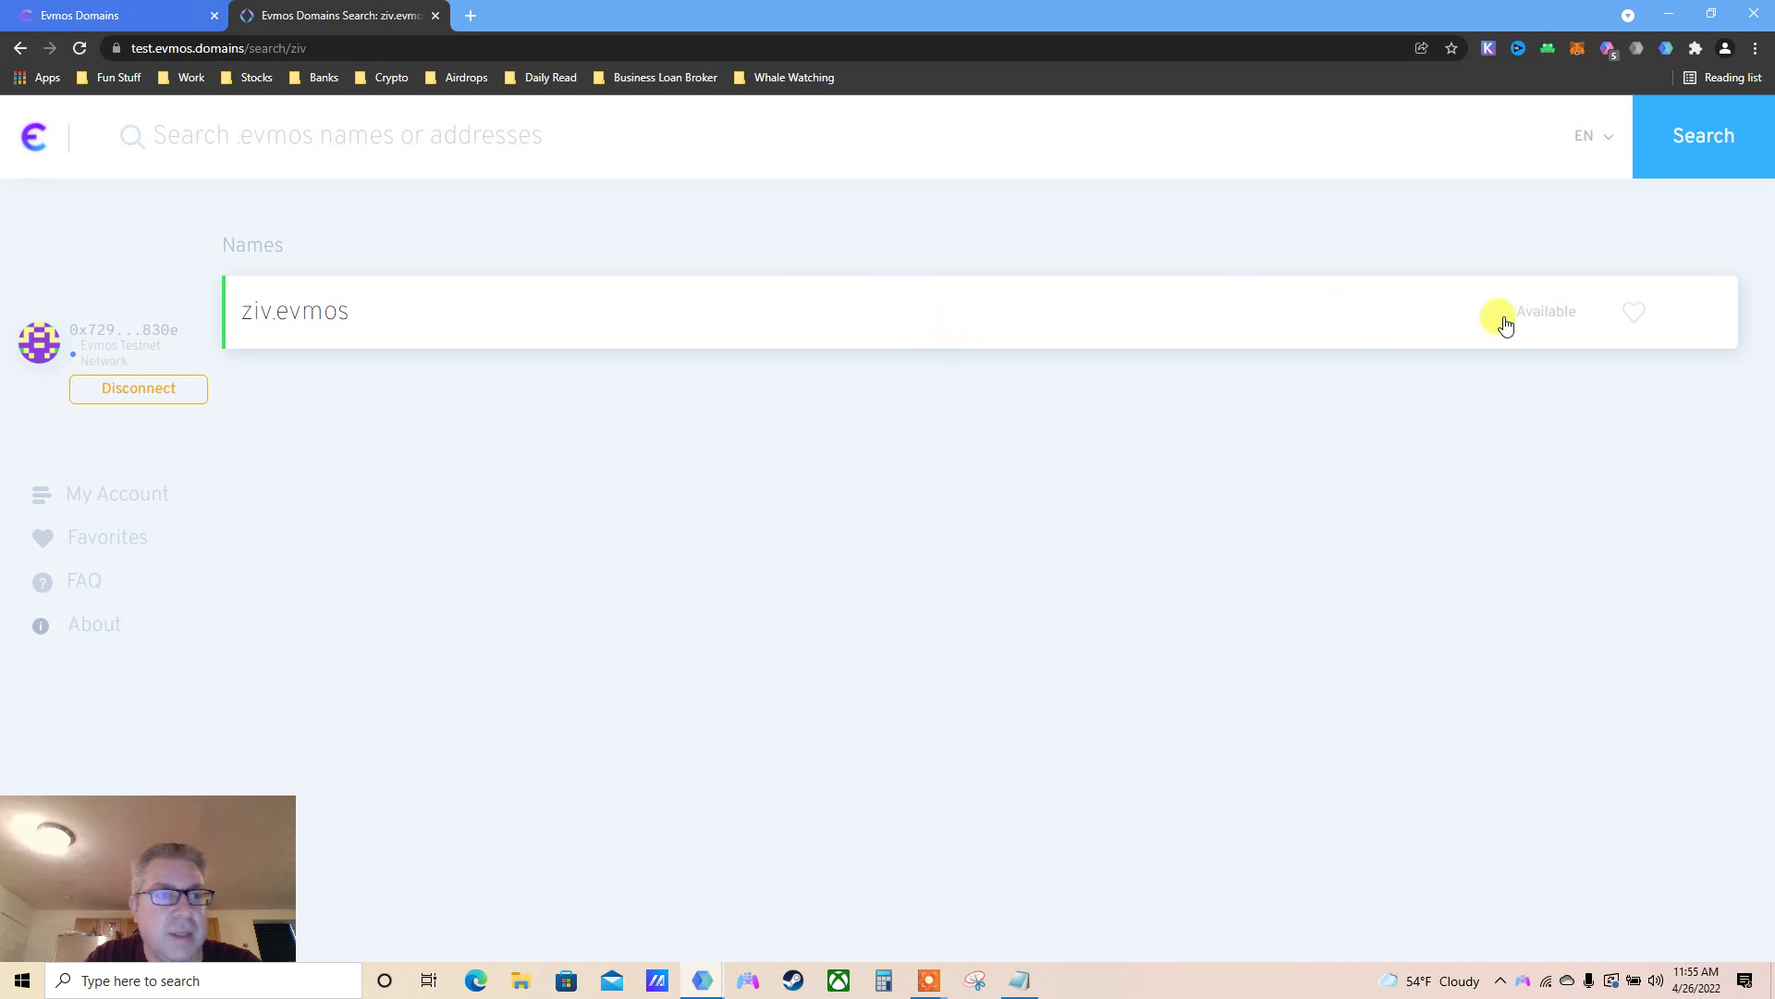
left_click(1187, 318)
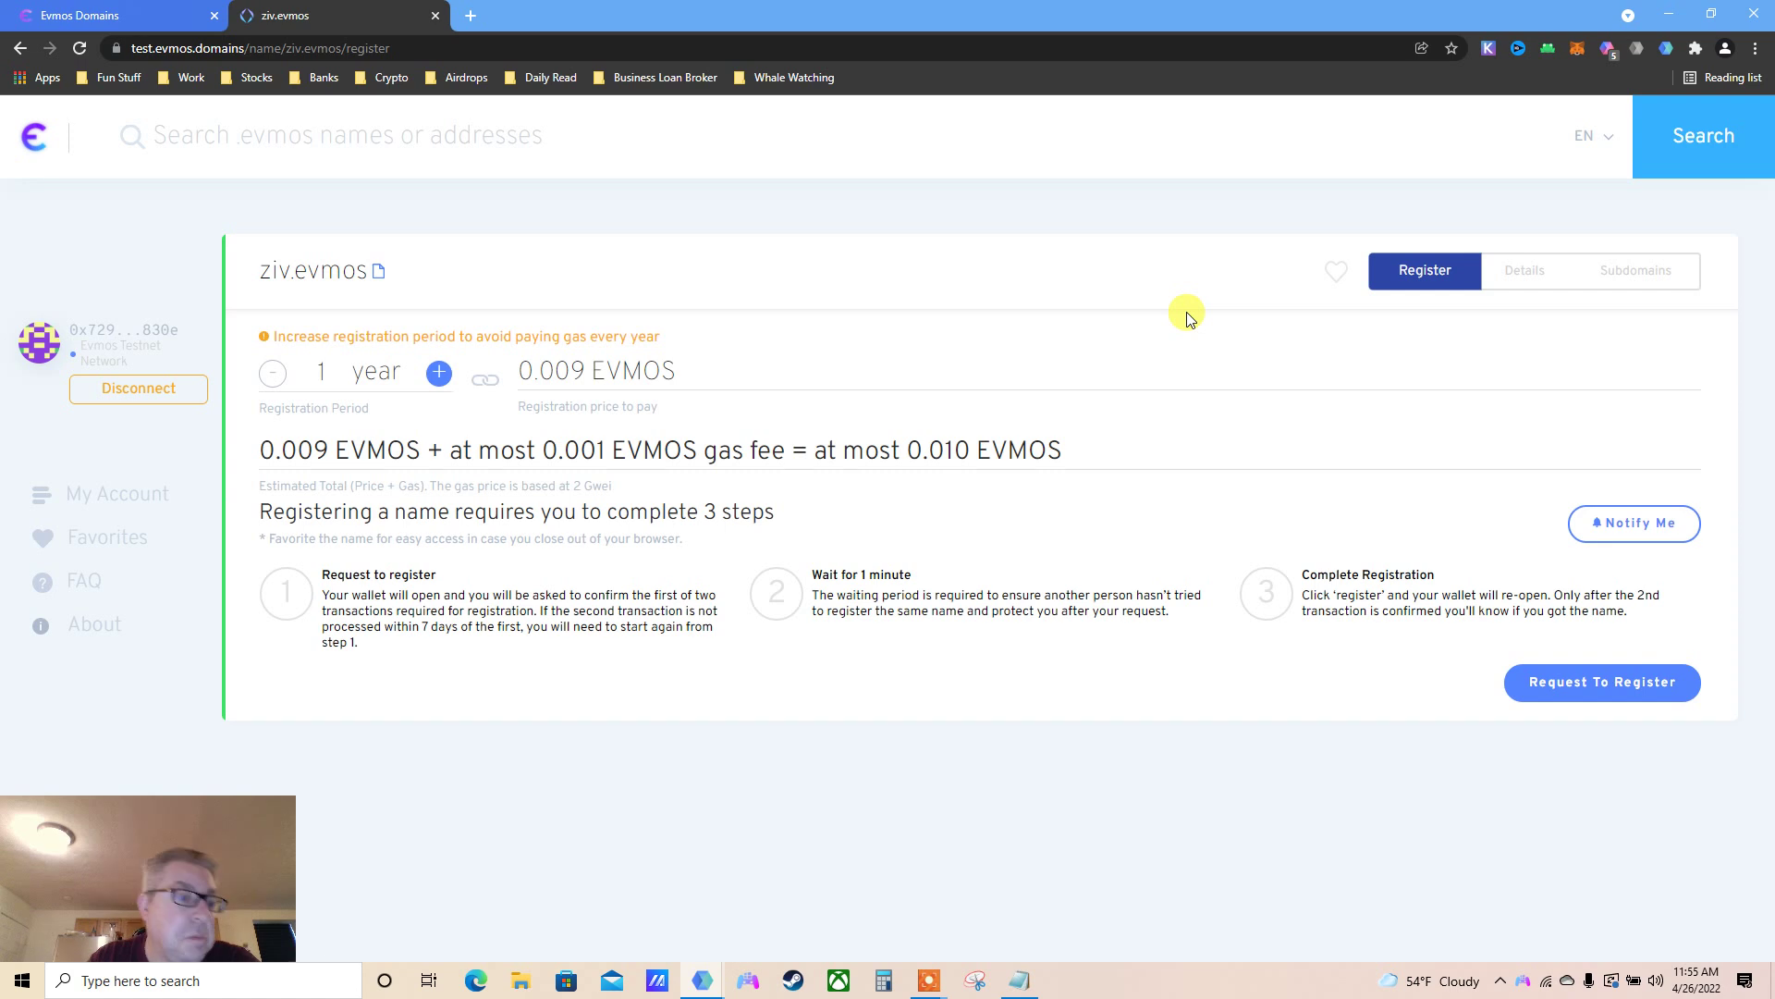
- Raise the ziv.evmos registration period with the + button, then enter 10 years at 0.095 EVMOS
triple_click(495, 337)
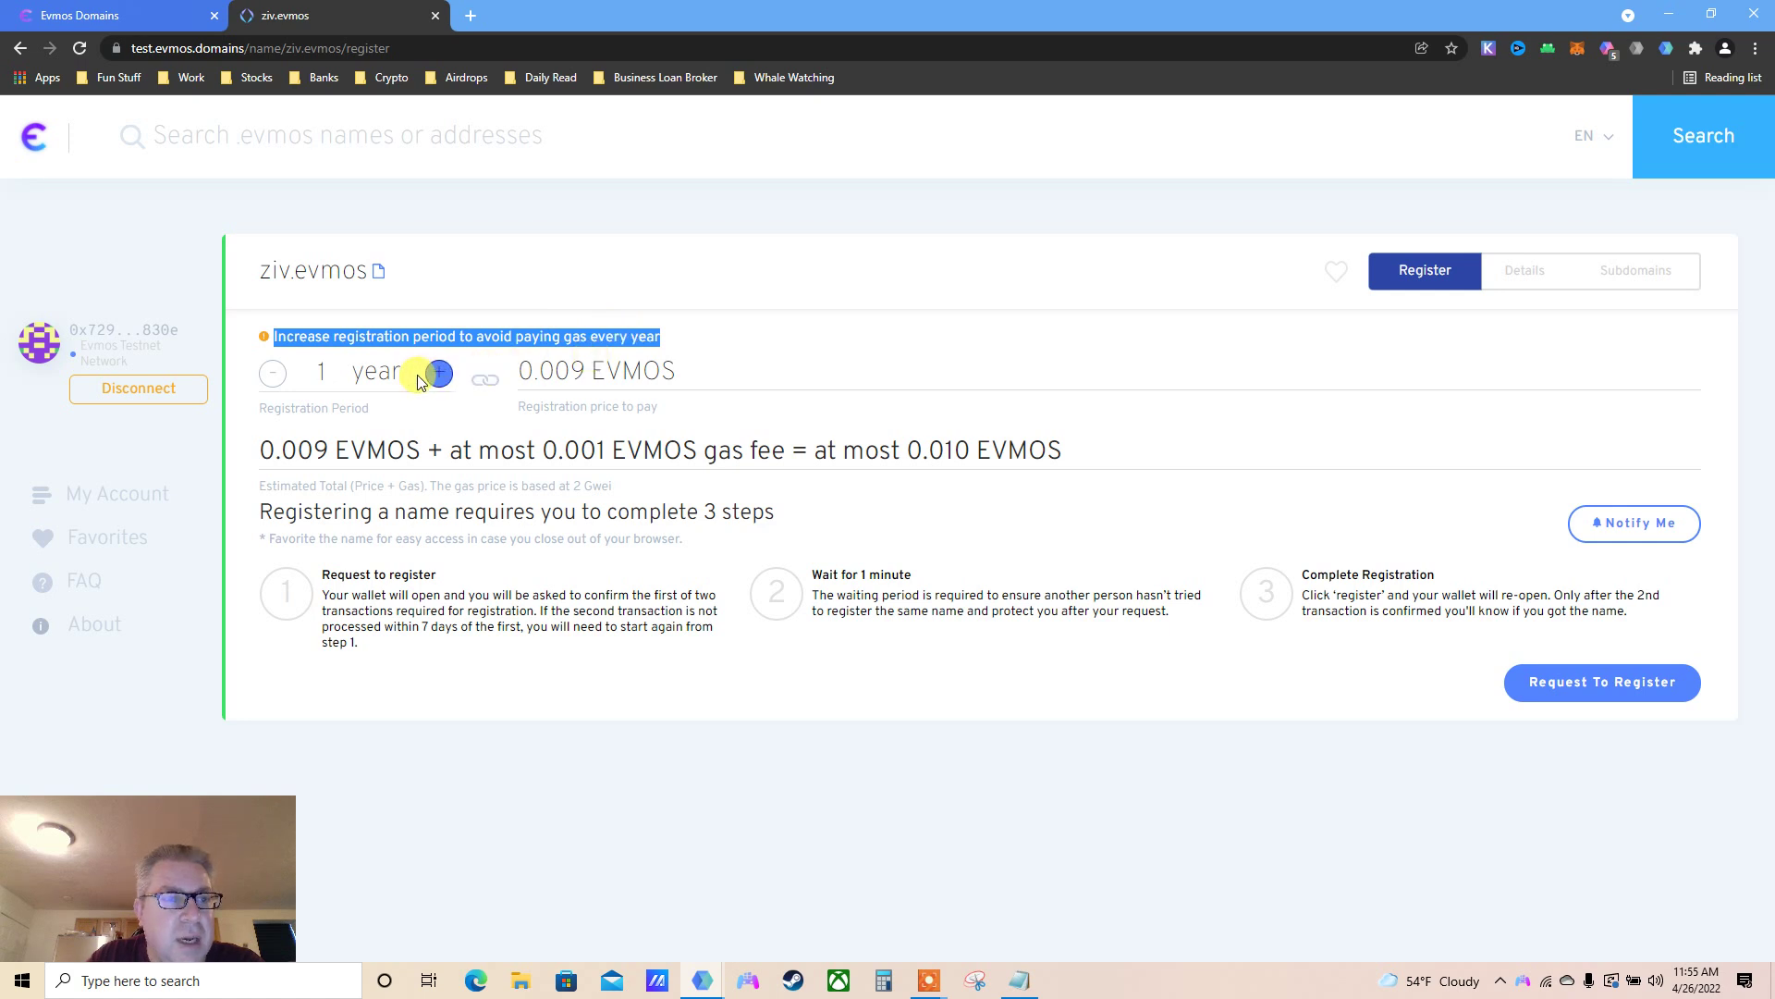
left_click(442, 377)
left_click(440, 353)
left_click(440, 353)
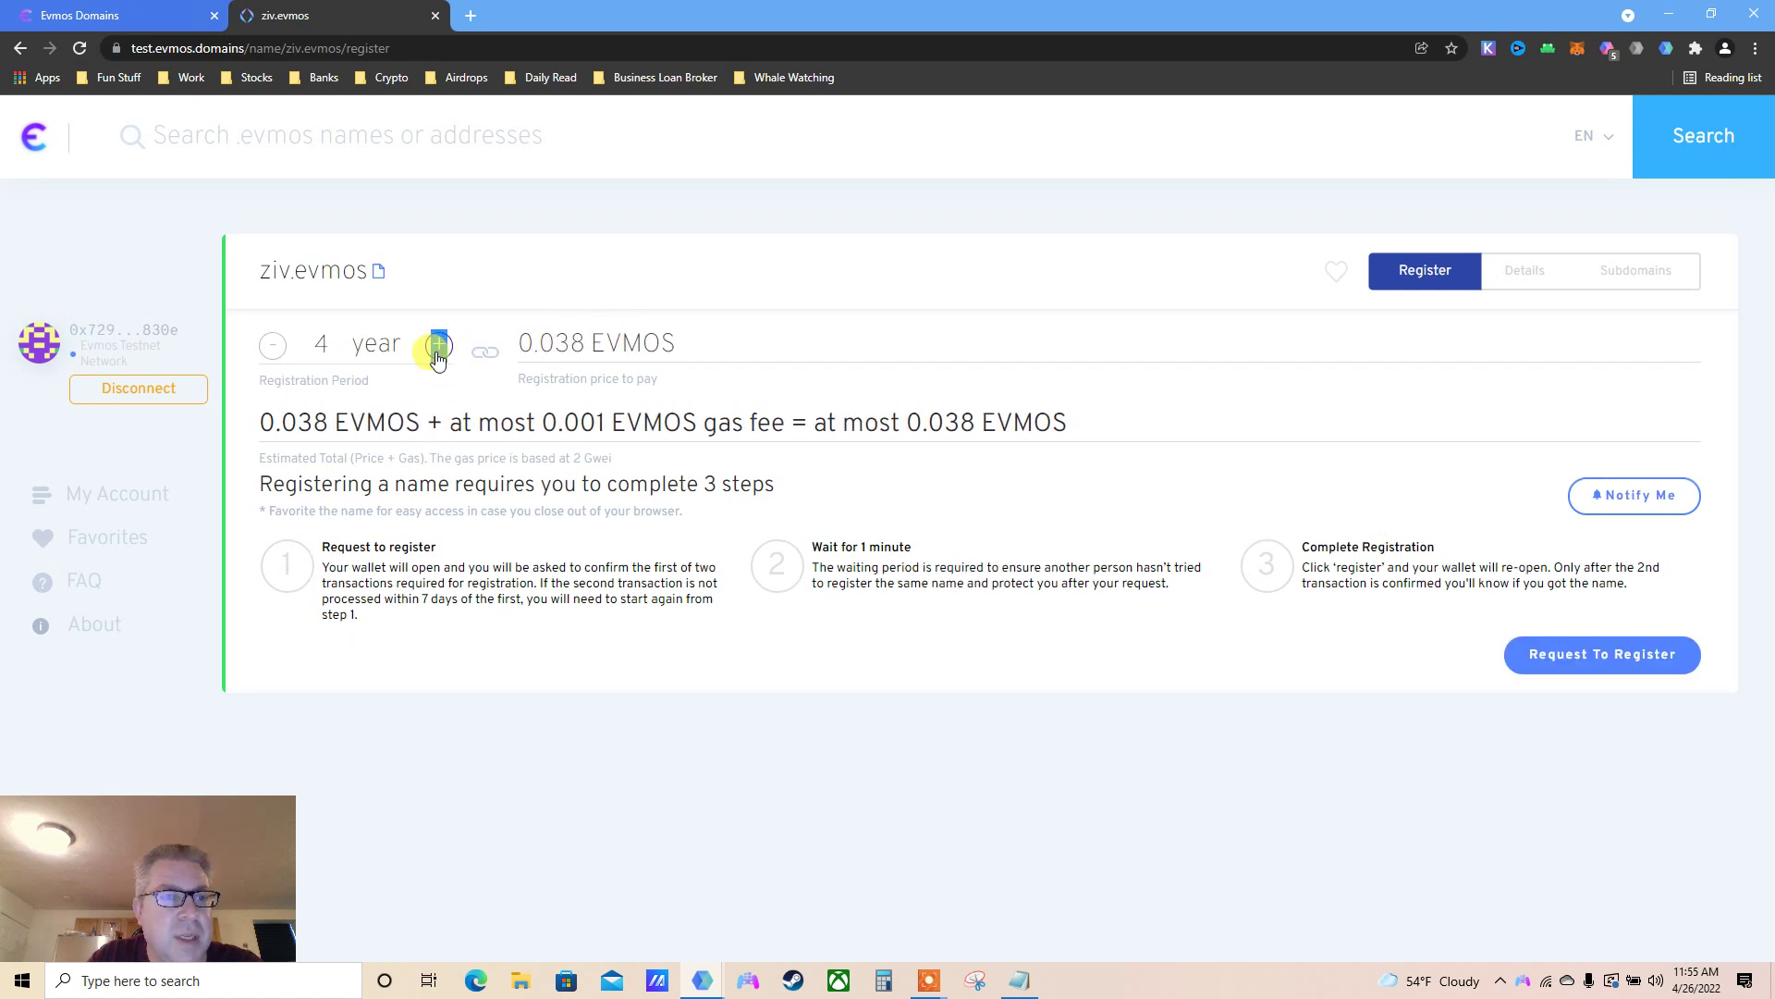
left_click(439, 357)
left_click(439, 356)
triple_click(438, 347)
triple_click(438, 347)
double_click(438, 348)
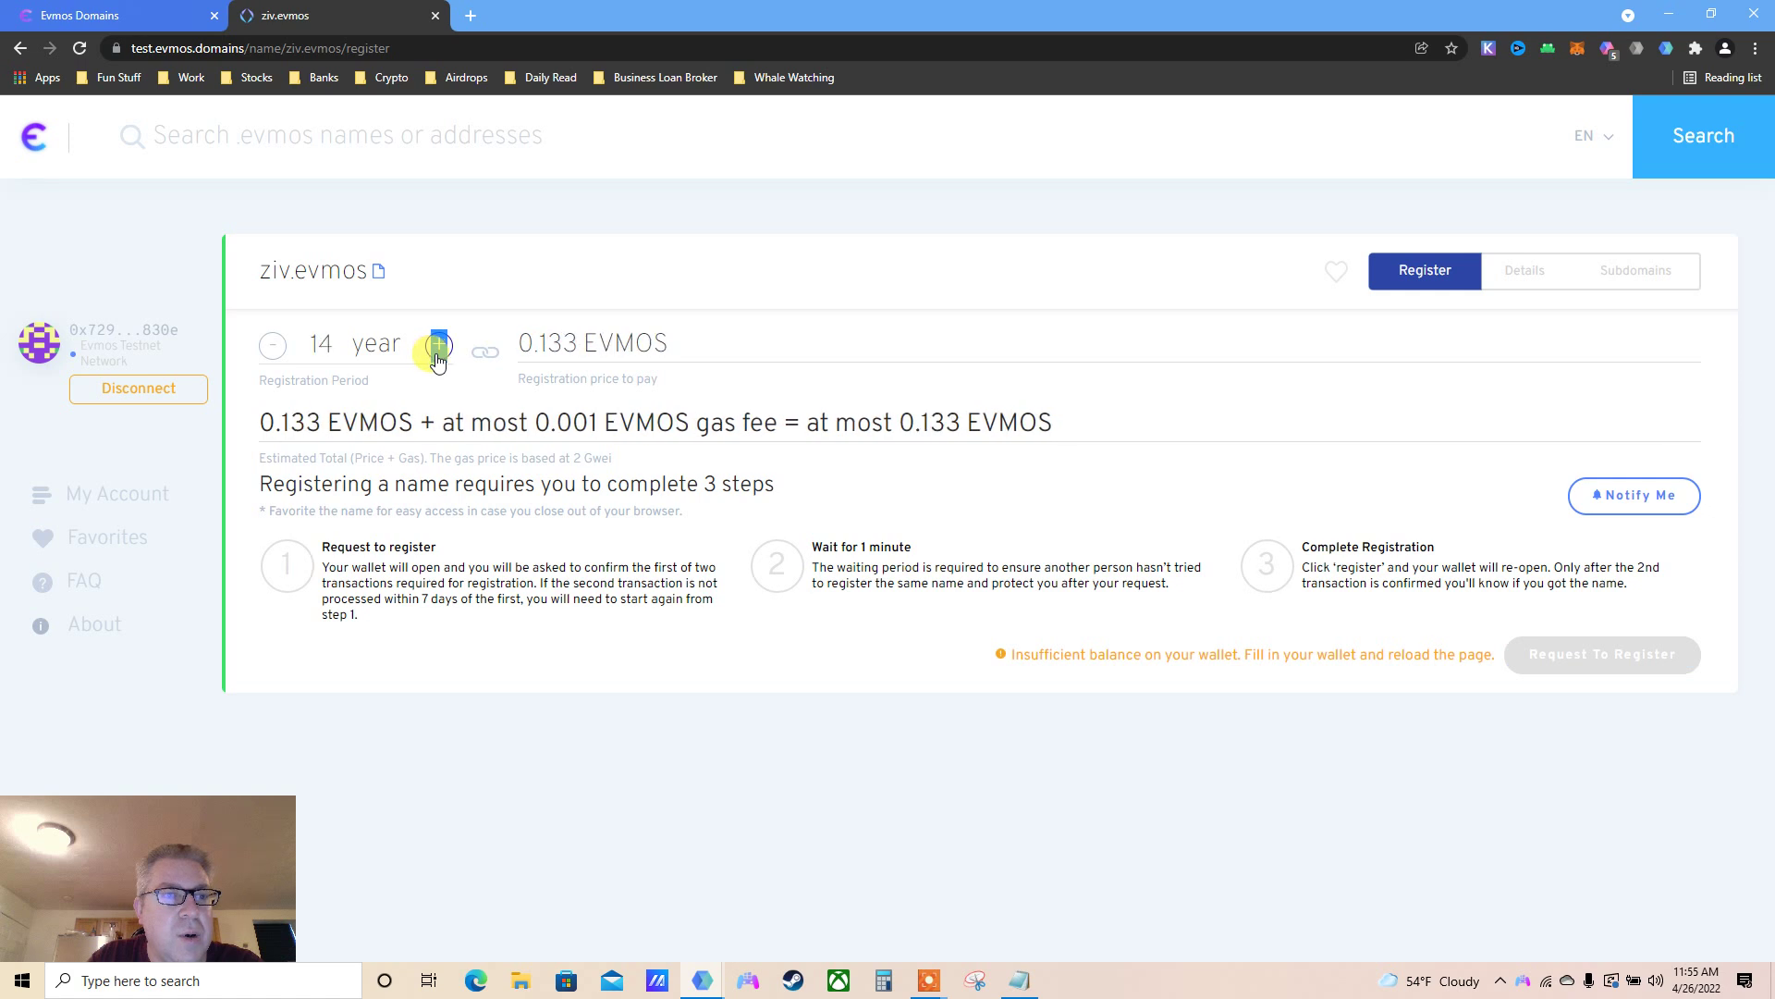
triple_click(438, 348)
double_click(439, 347)
triple_click(438, 348)
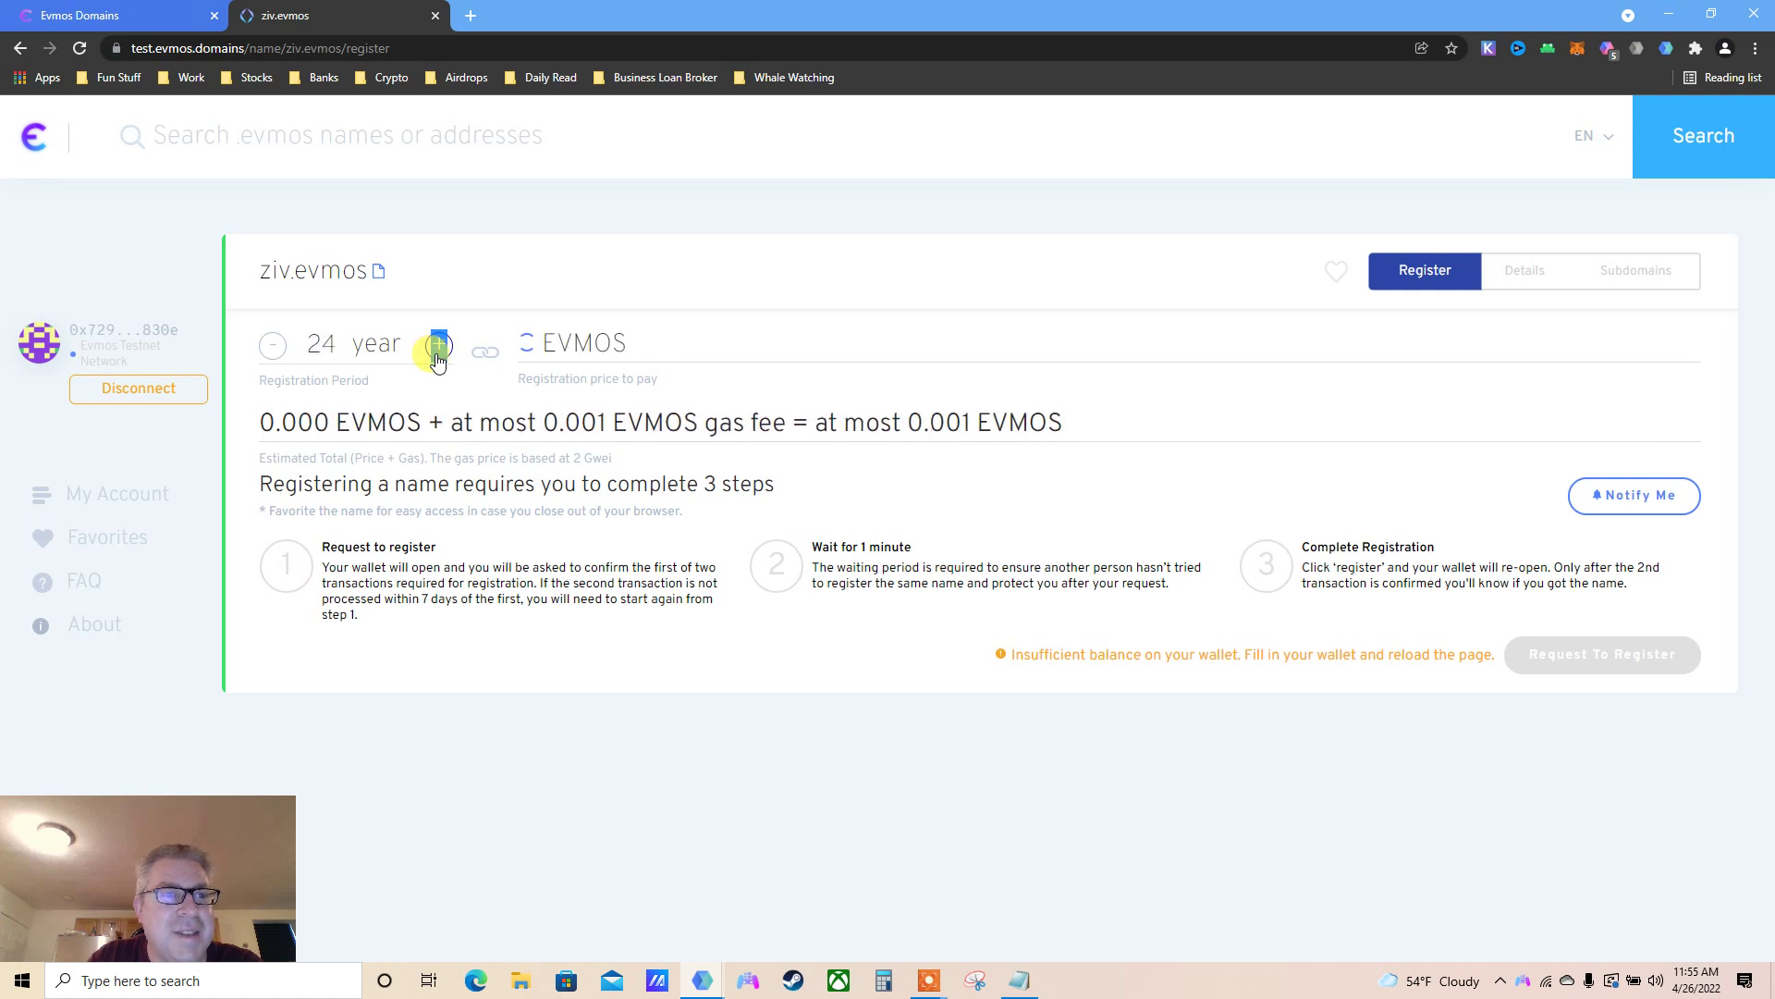
double_click(439, 348)
double_click(438, 348)
double_click(439, 347)
double_click(438, 348)
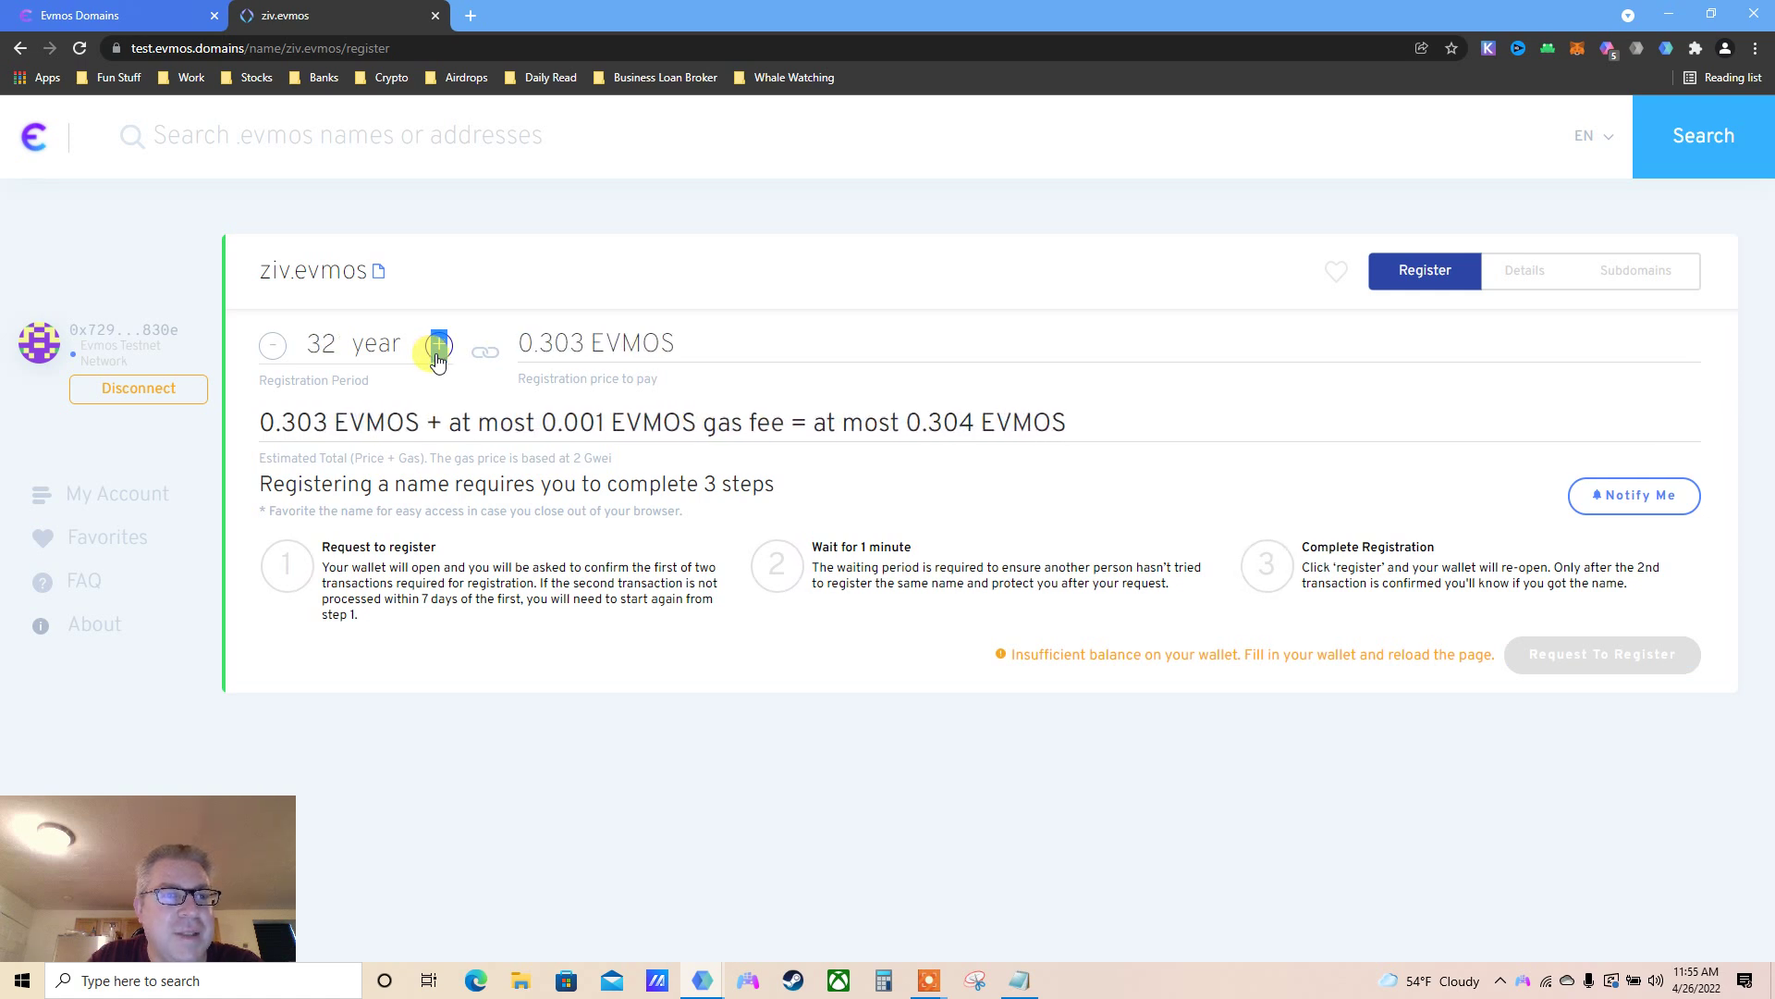
double_click(438, 348)
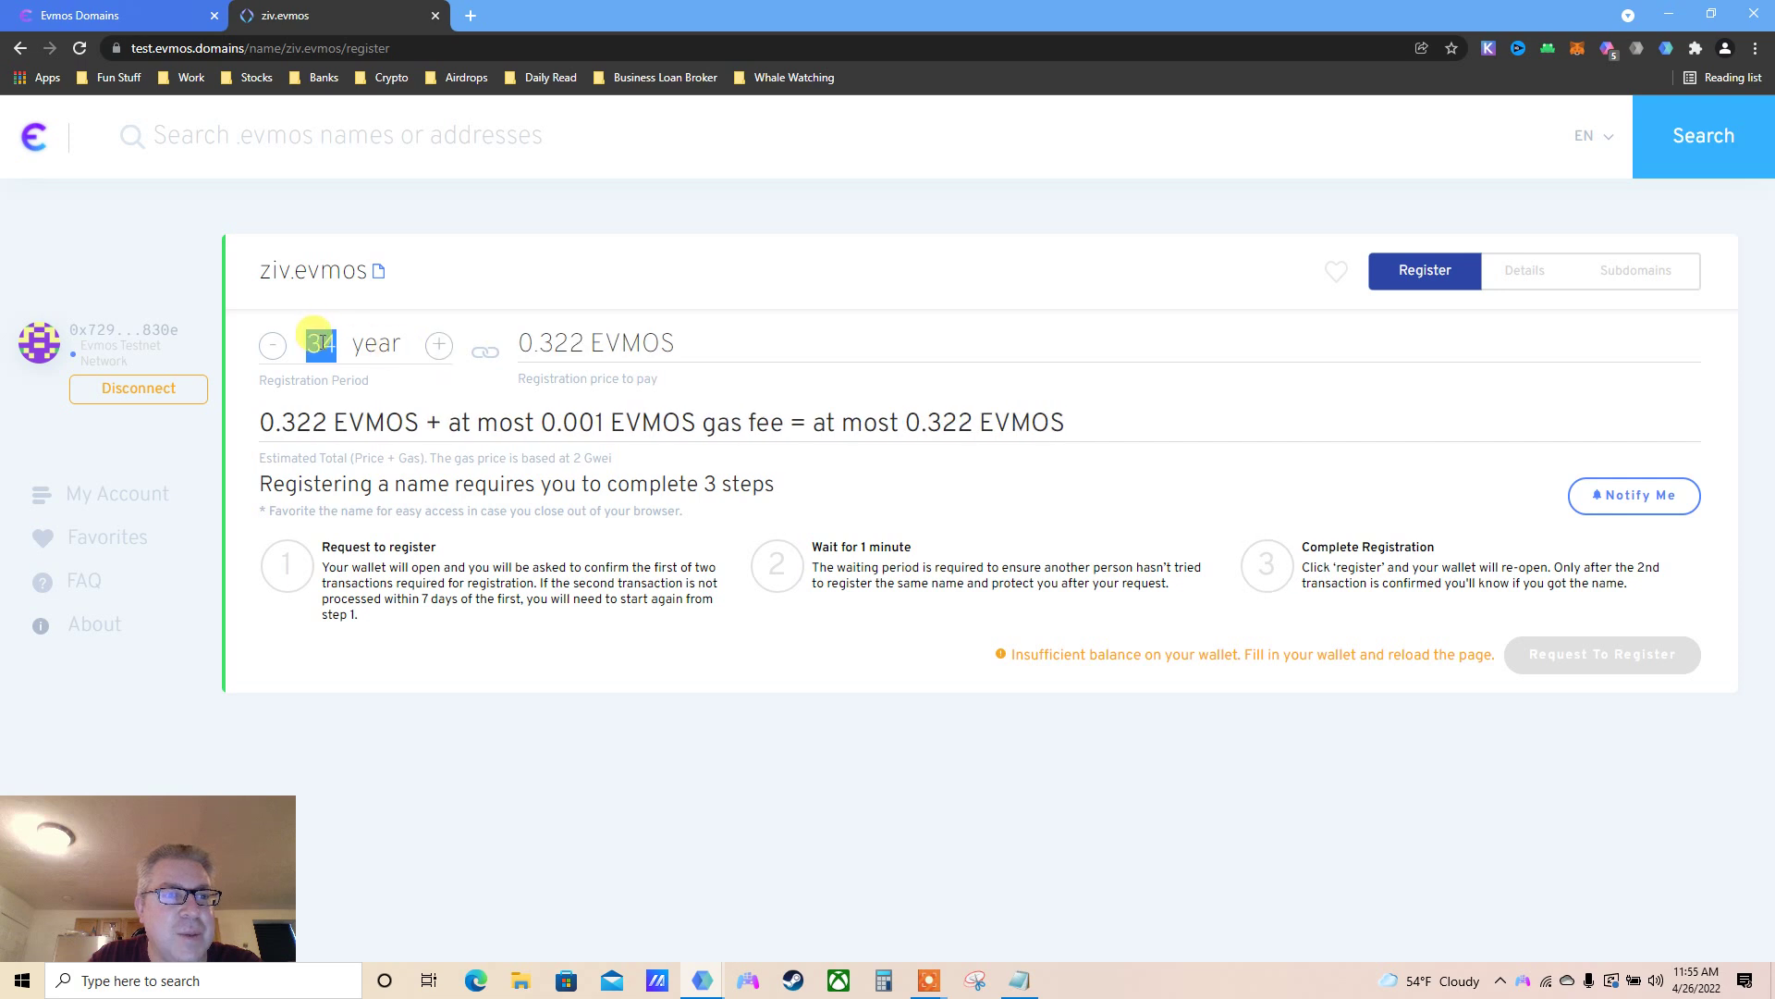
type("10")
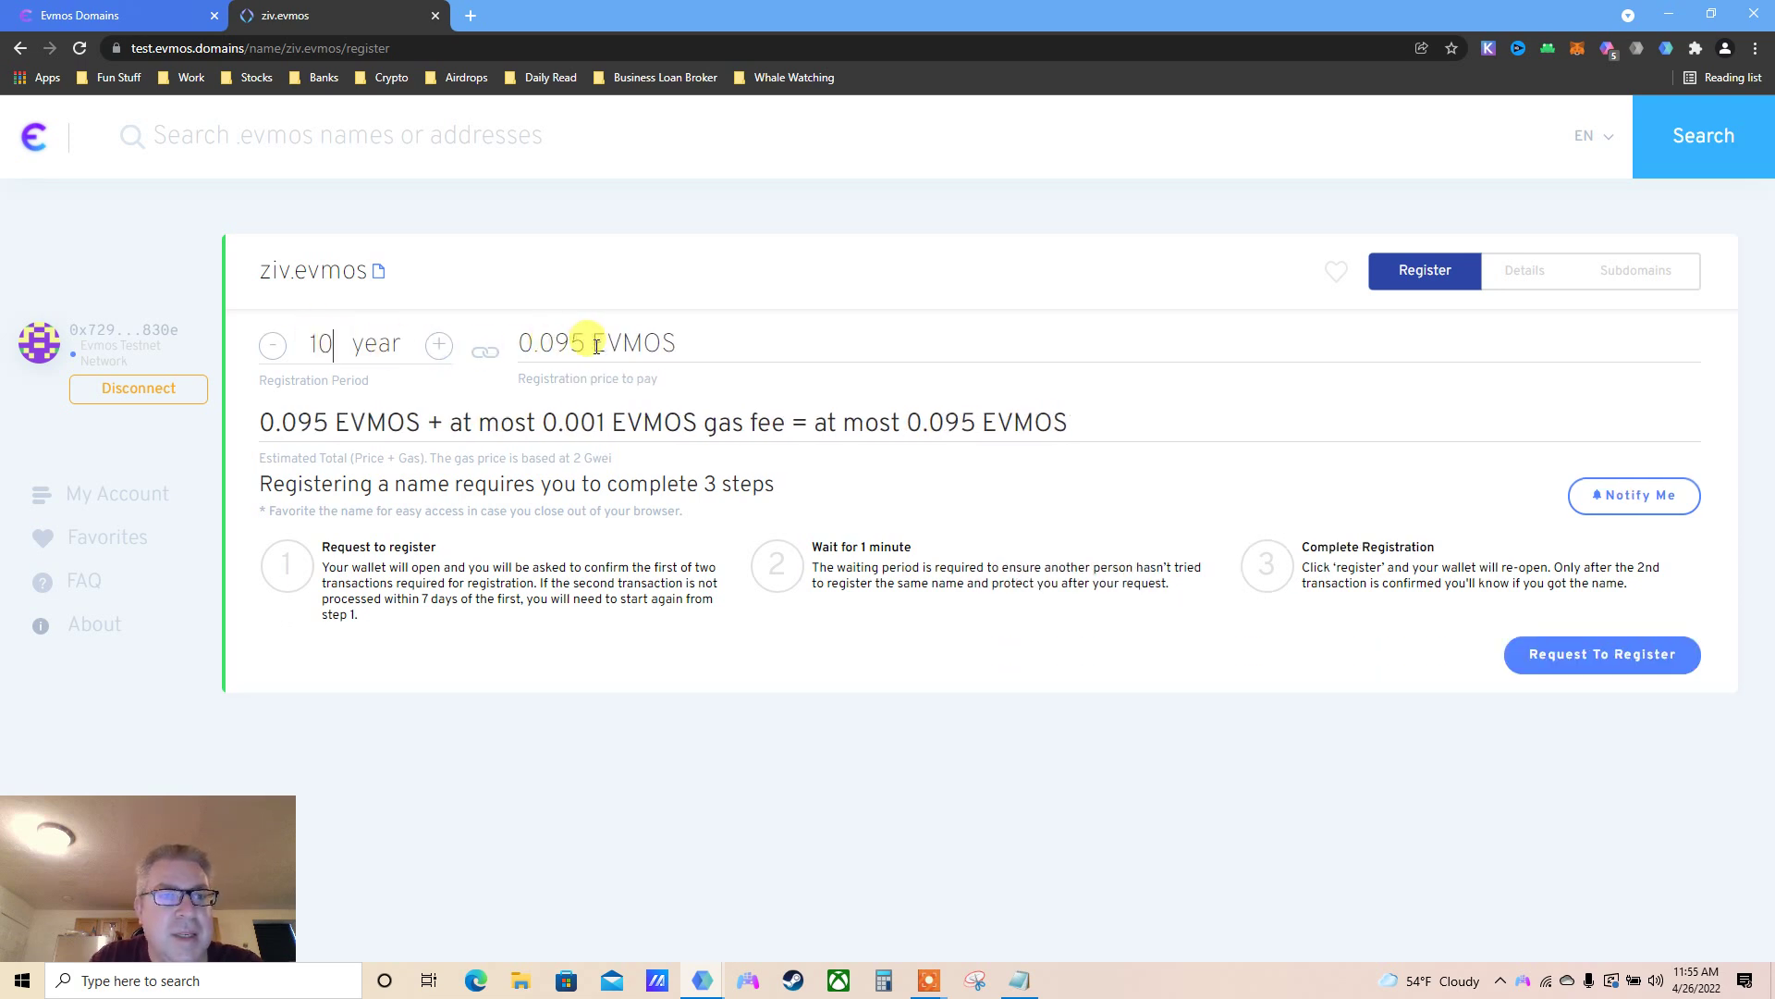
left_click(1577, 52)
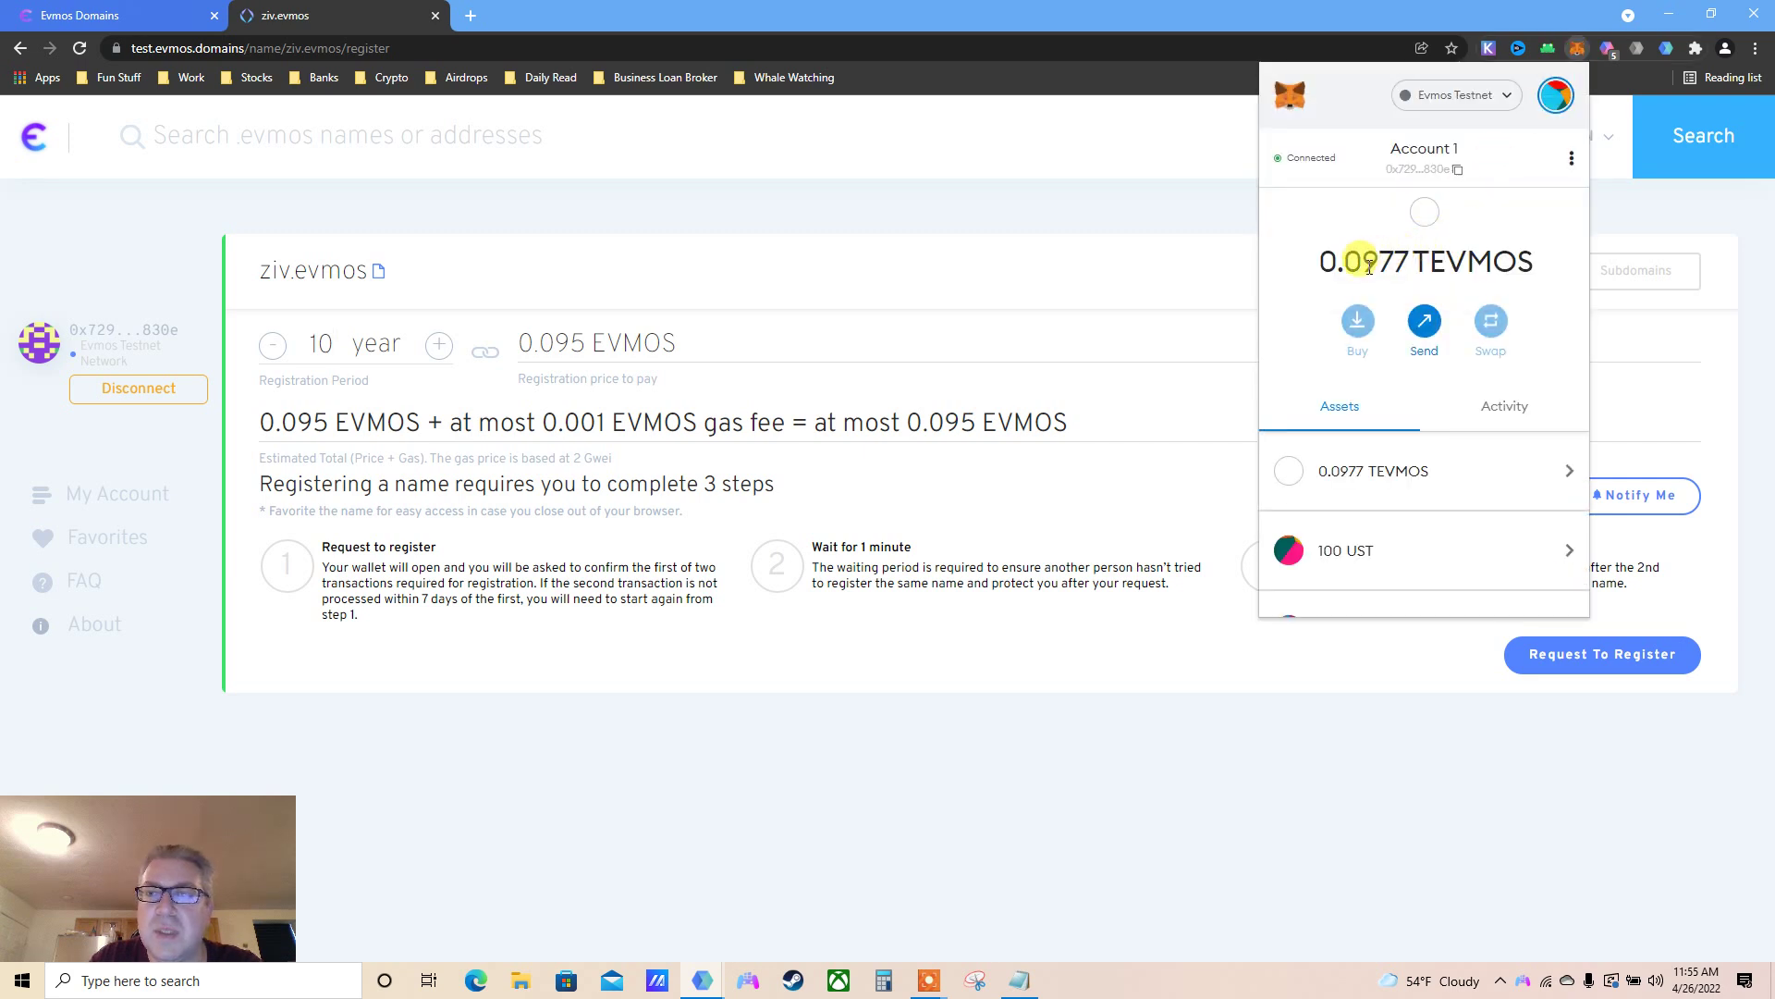
- Replace the year value so ziv.evmos is set for 75 years at 0.710 EVMOS
double_click(318, 343)
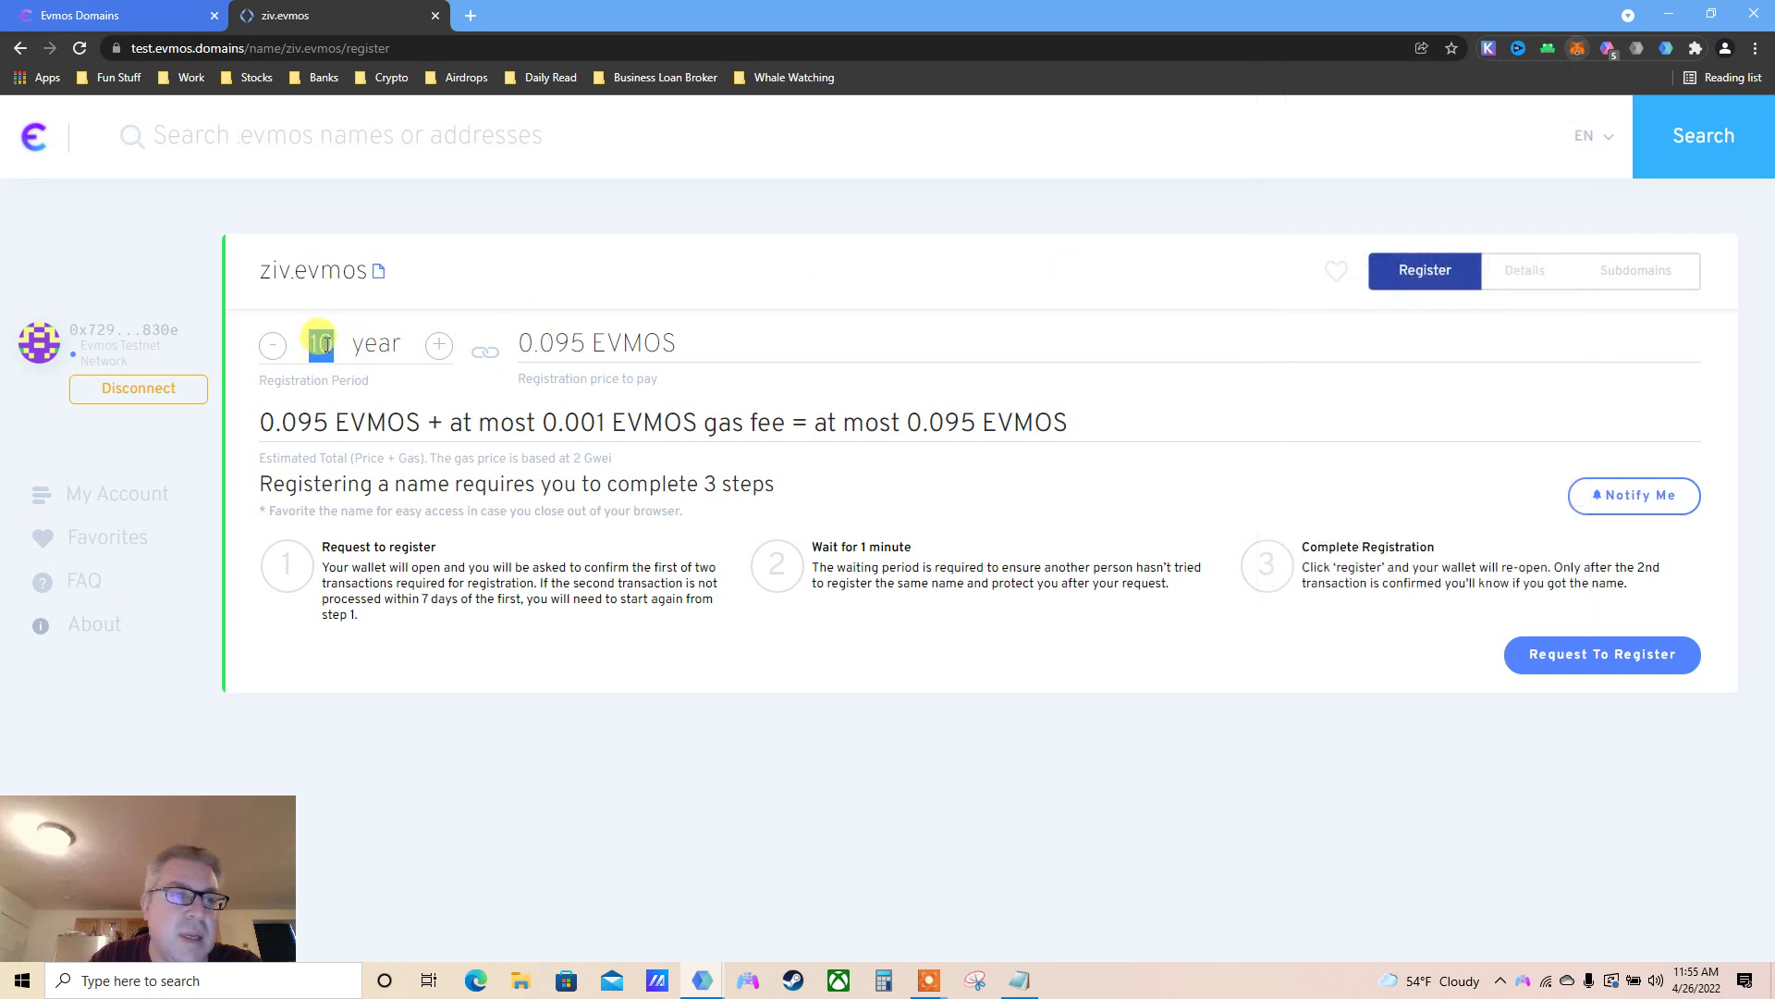
type("5")
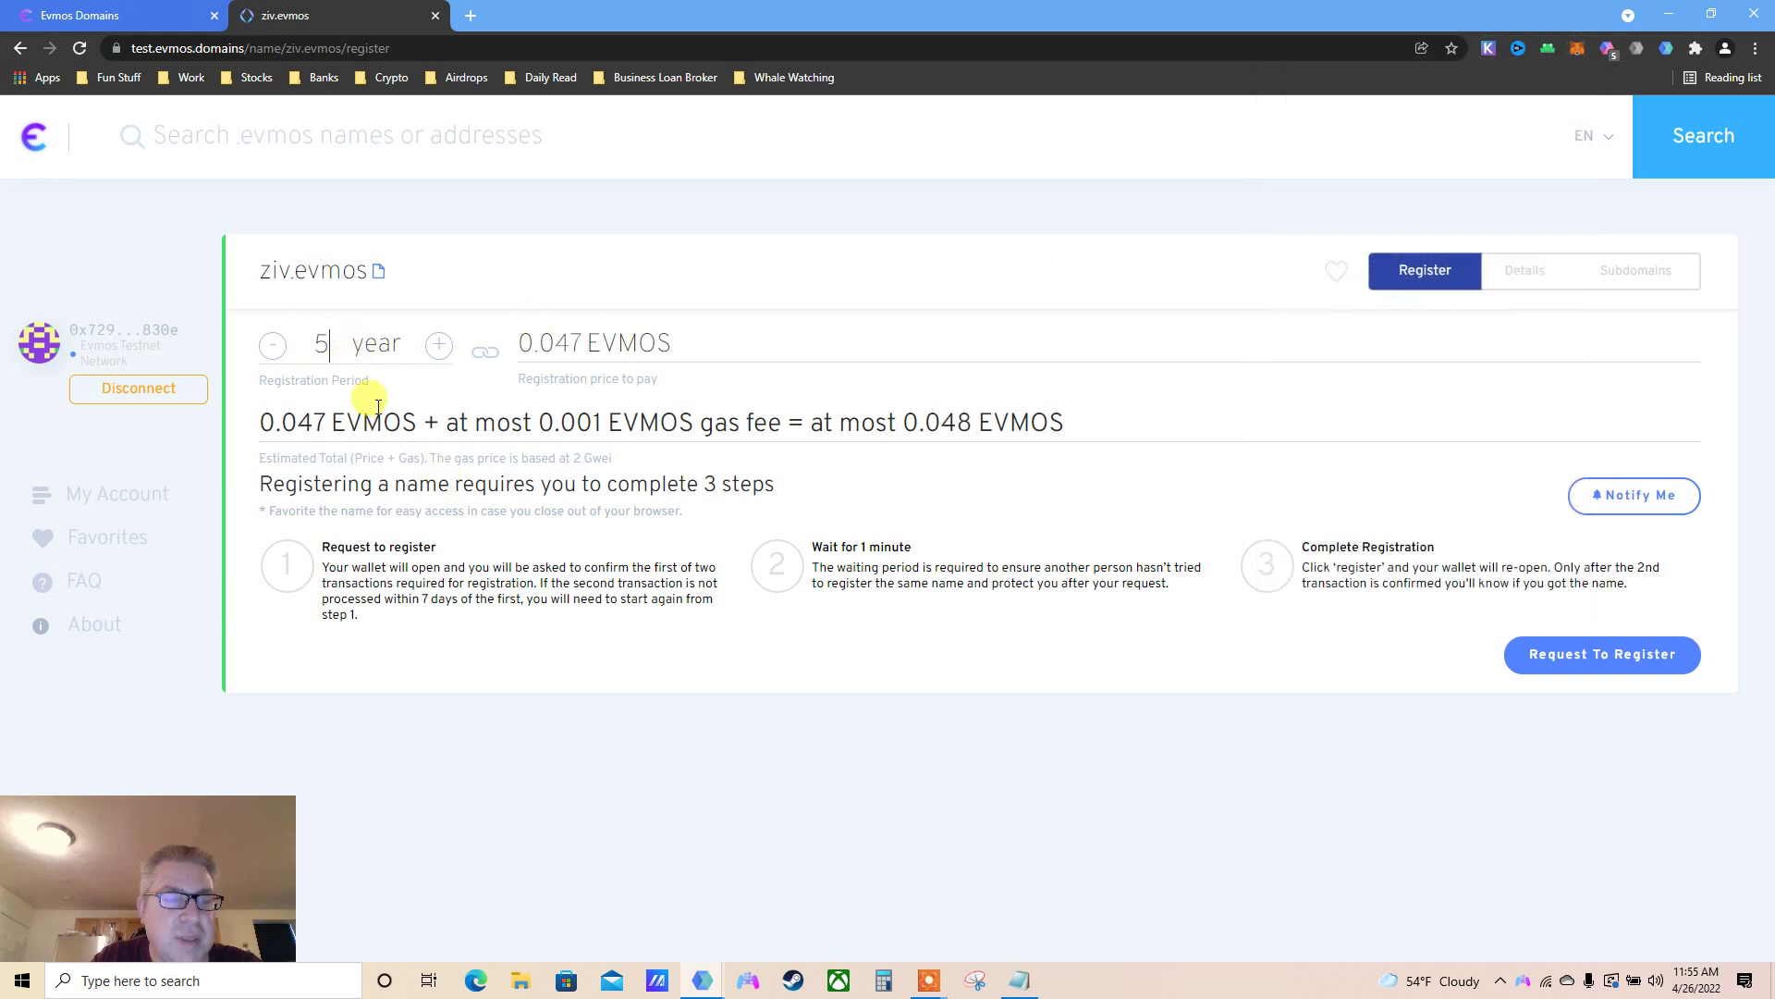
type("7")
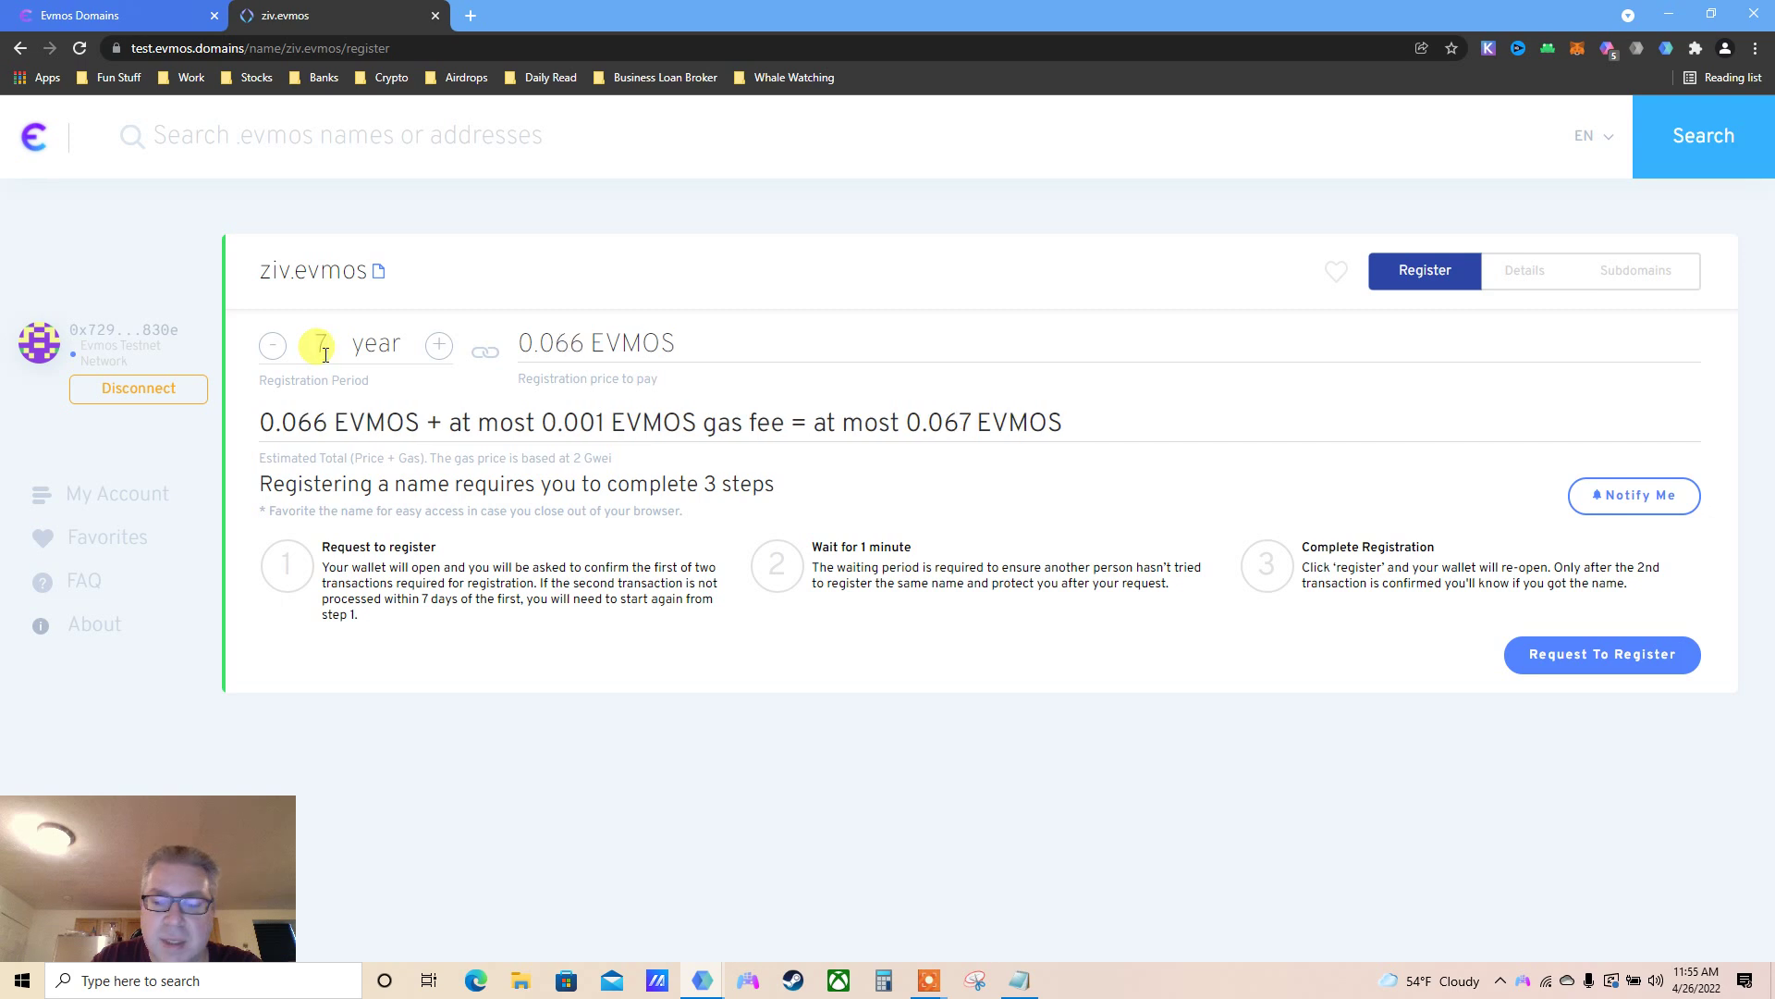
type("5")
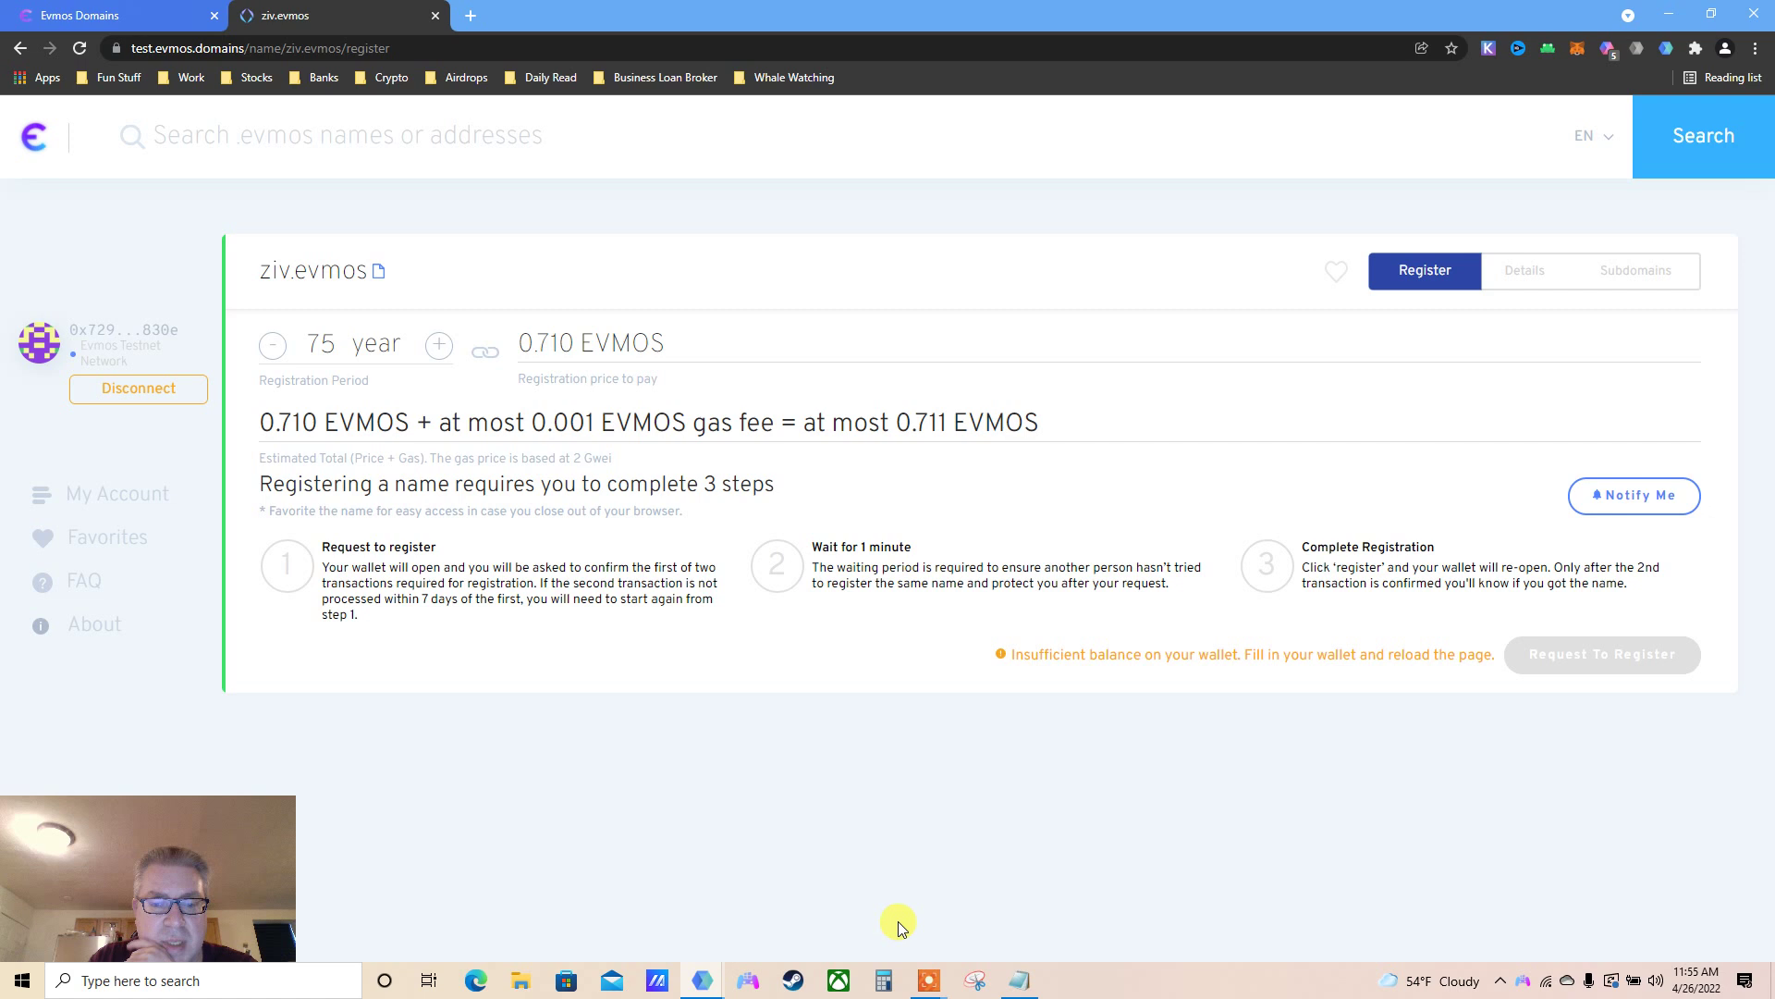
left_click(928, 982)
- Zoom the ziv.evmos page to 150% in Chrome and scroll down to the three registration steps
left_click(1011, 884)
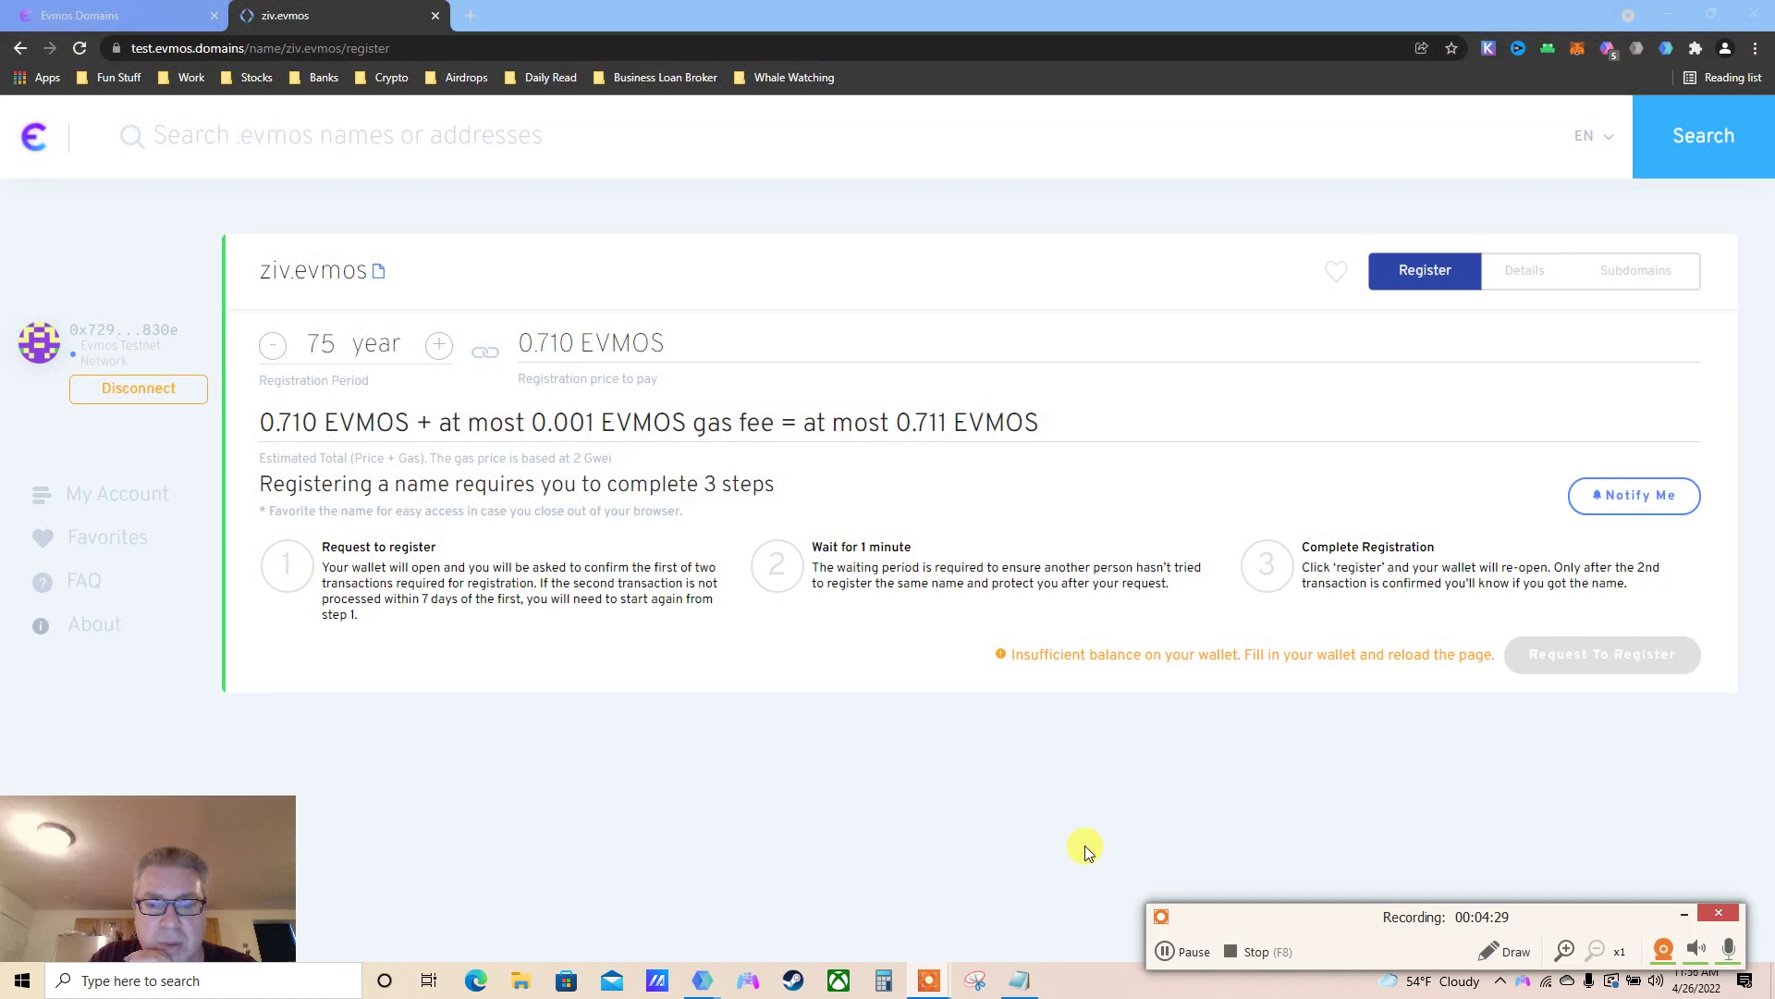
triple_click(515, 587)
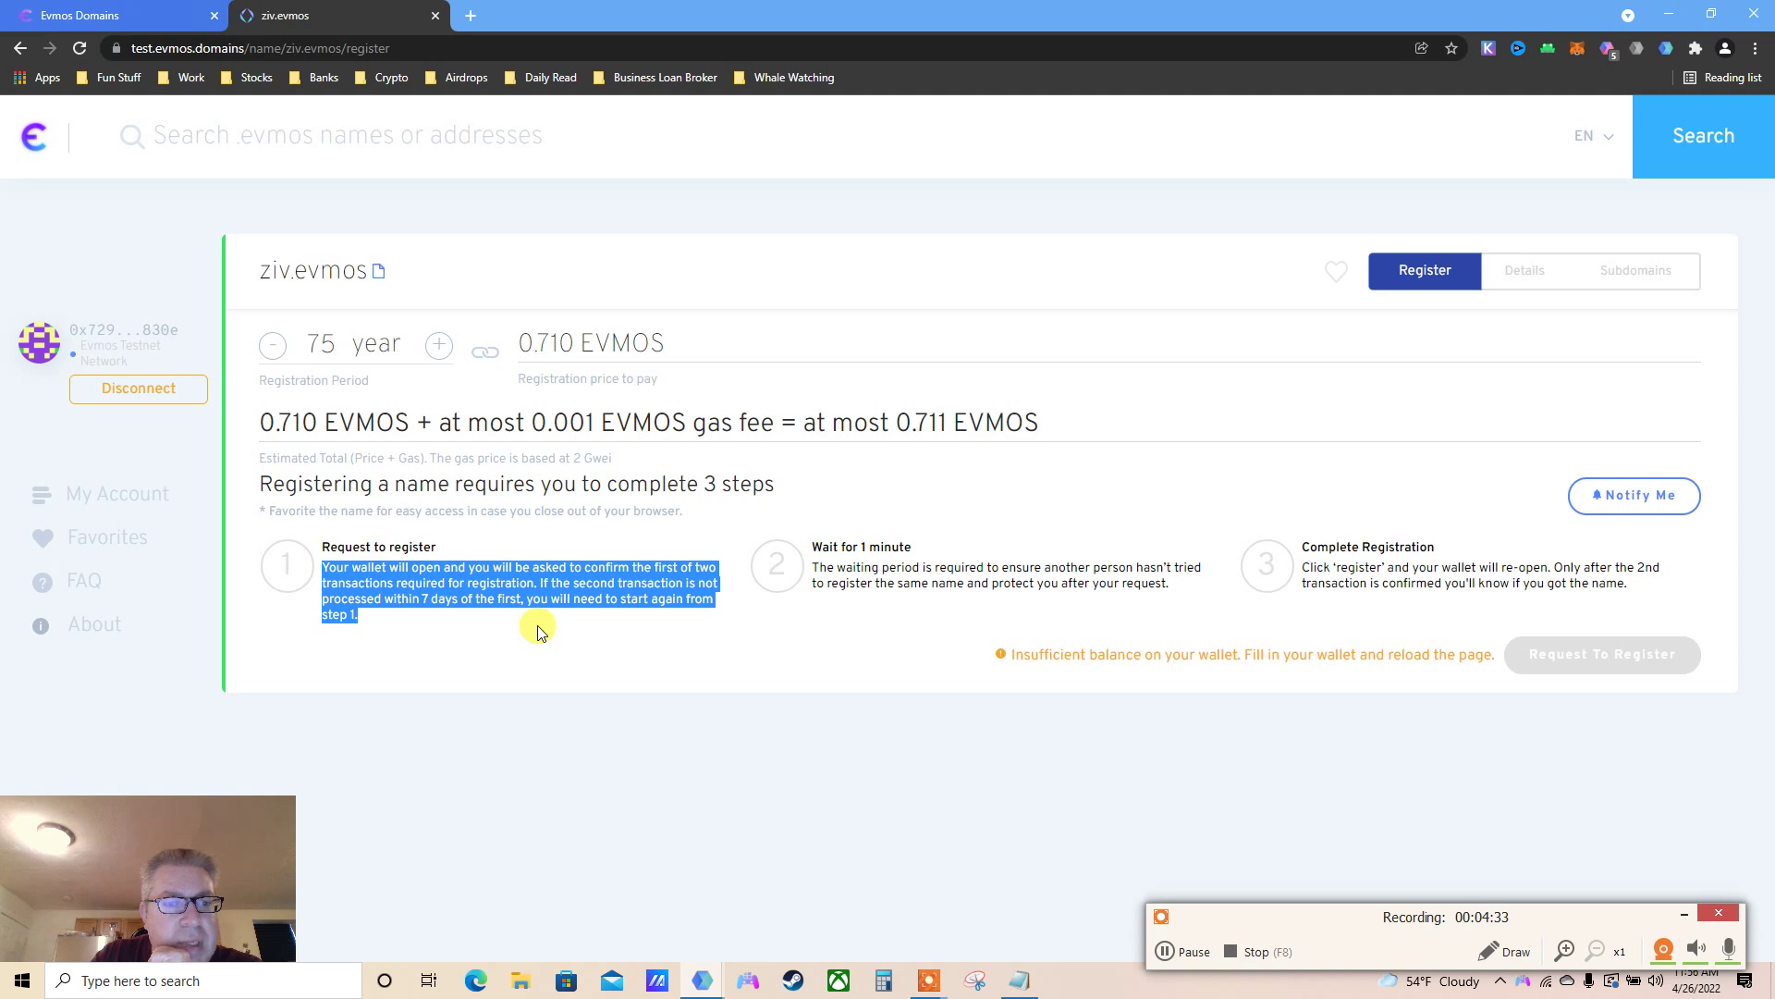
left_click(1755, 49)
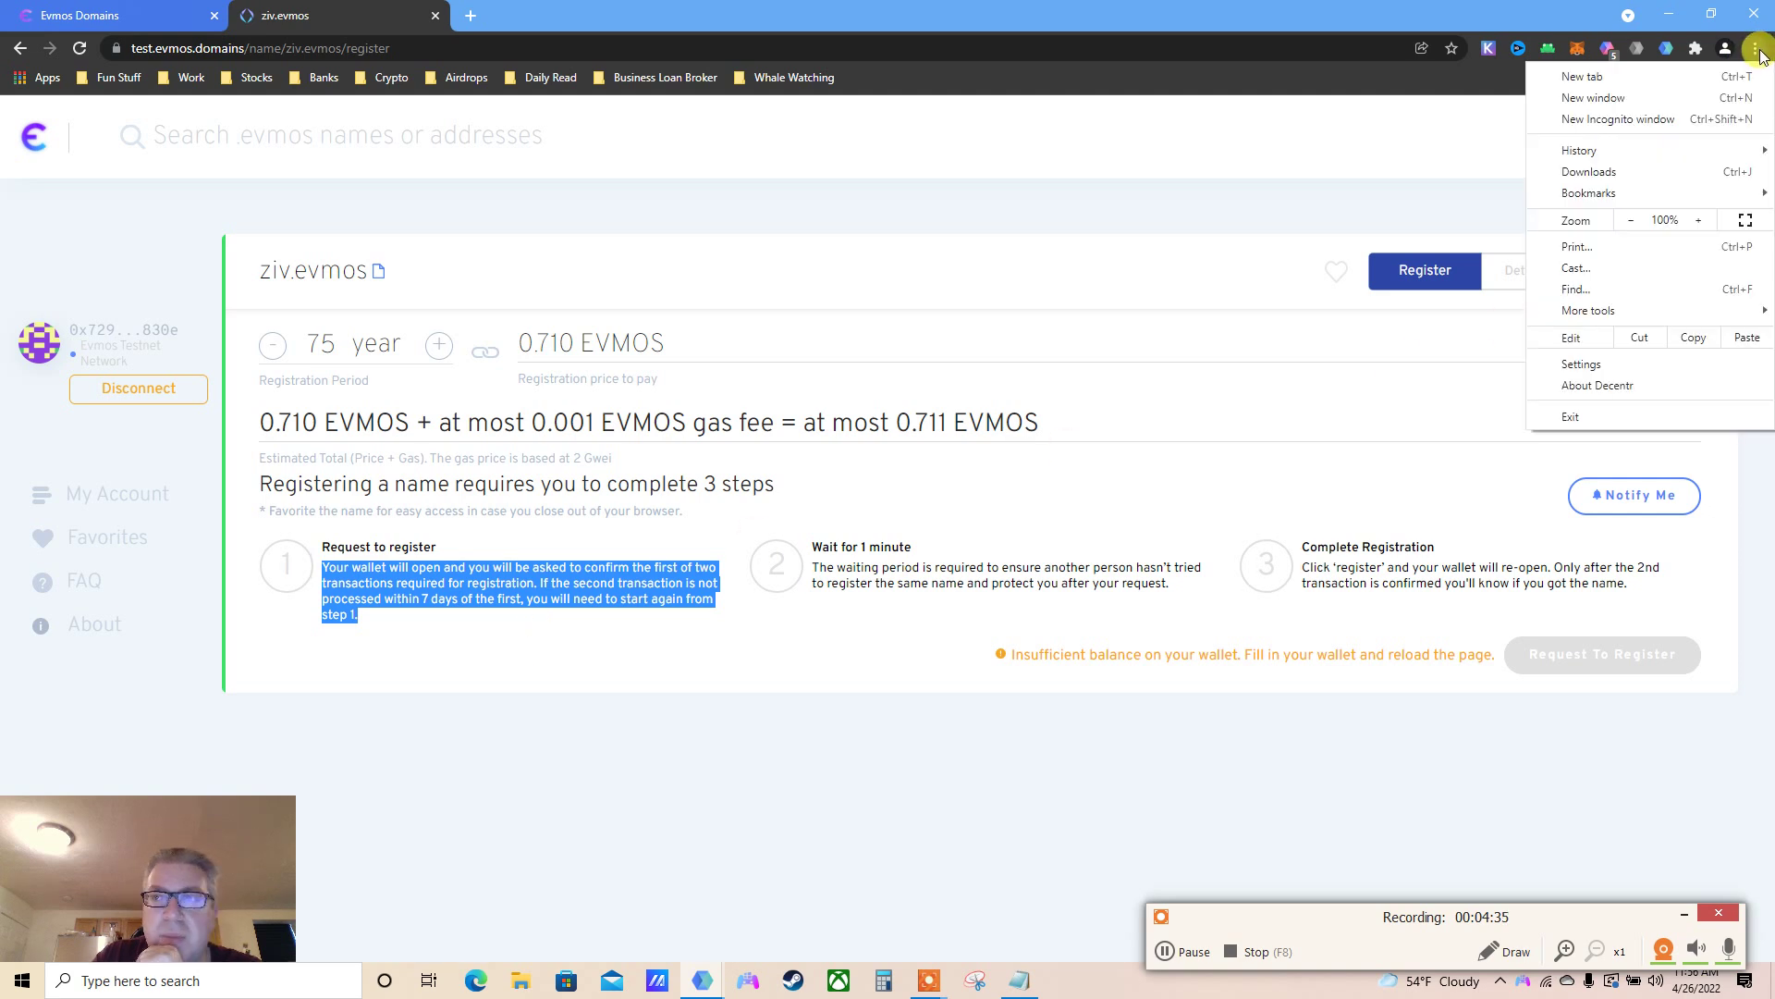
left_click(1701, 220)
left_click(1701, 220)
left_click(1702, 220)
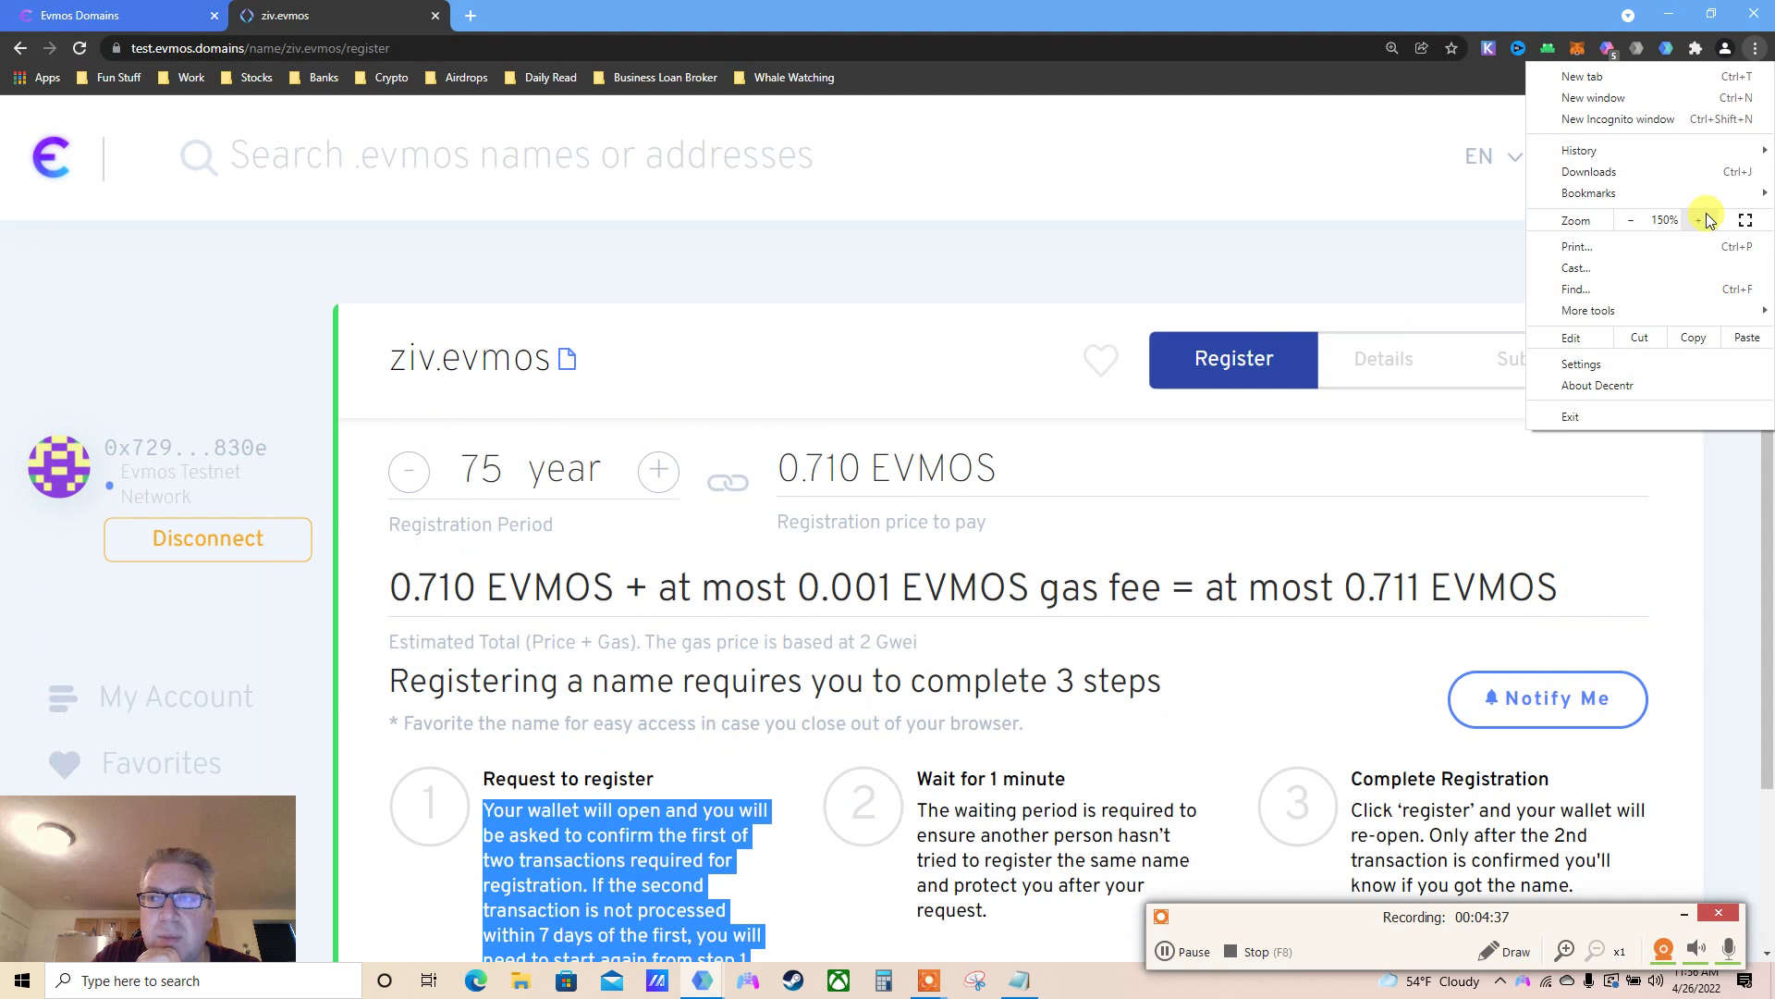
left_click(1766, 490)
scroll(1768, 544, "down", 1)
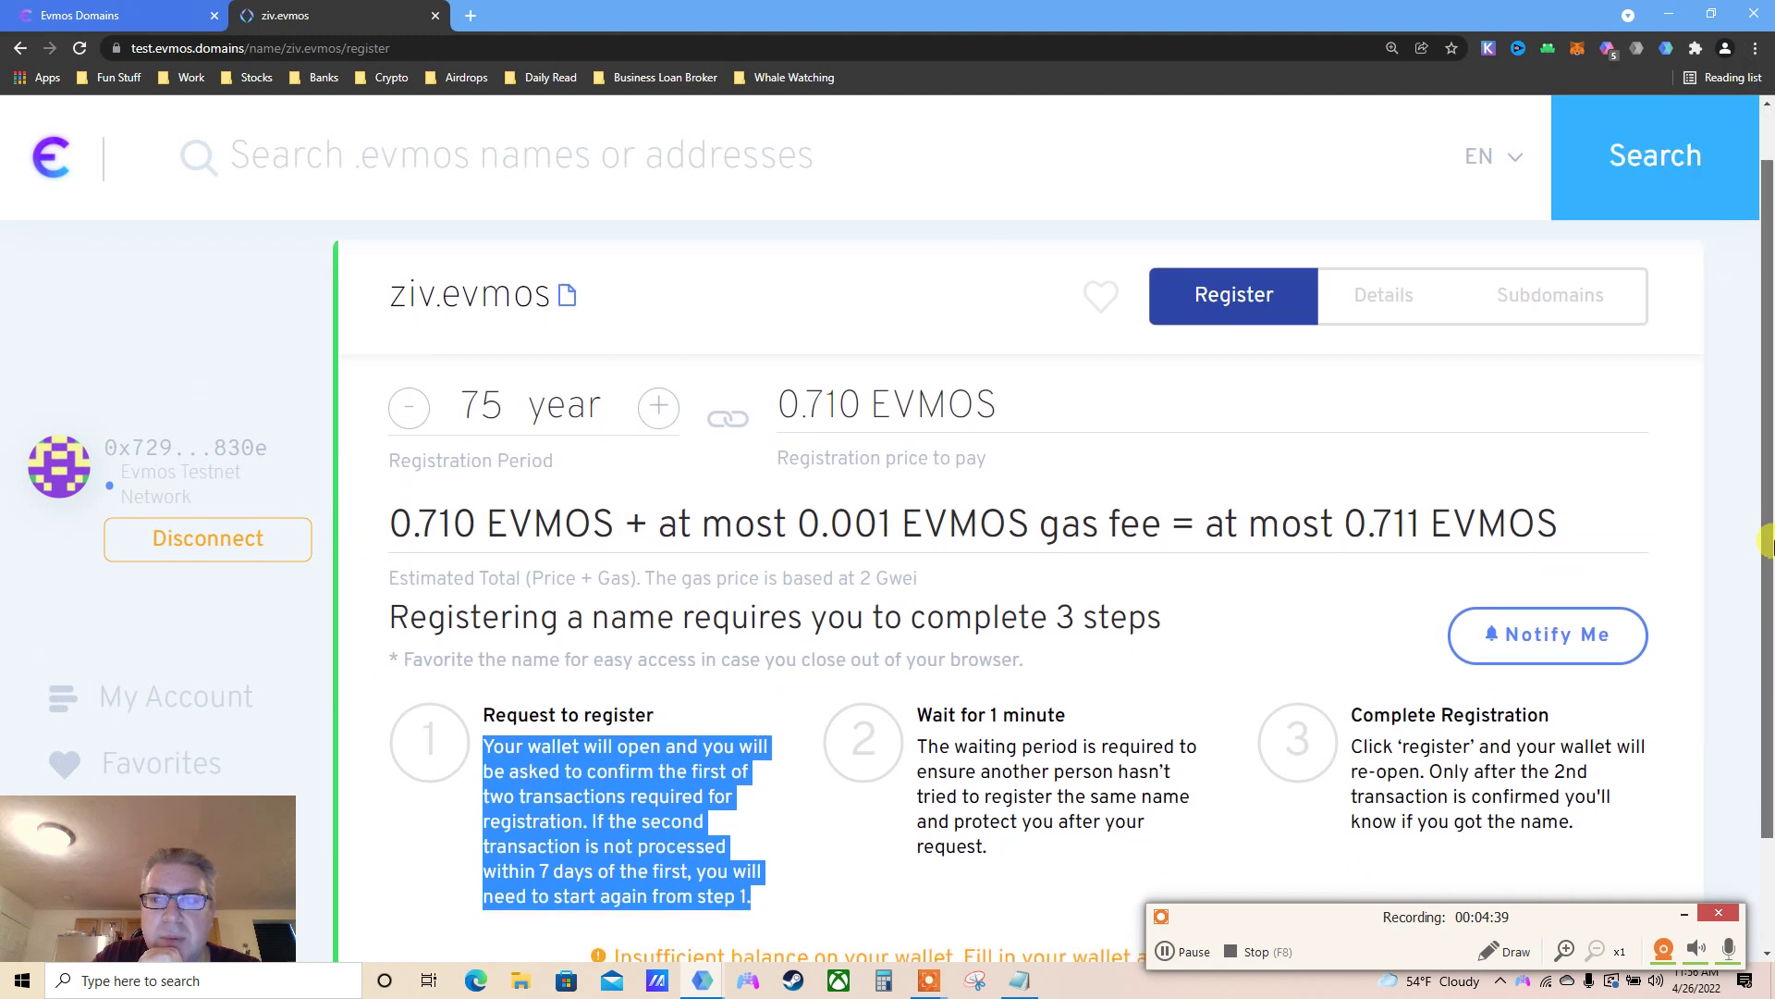
scroll(1768, 544, "down", 2)
left_click(696, 660)
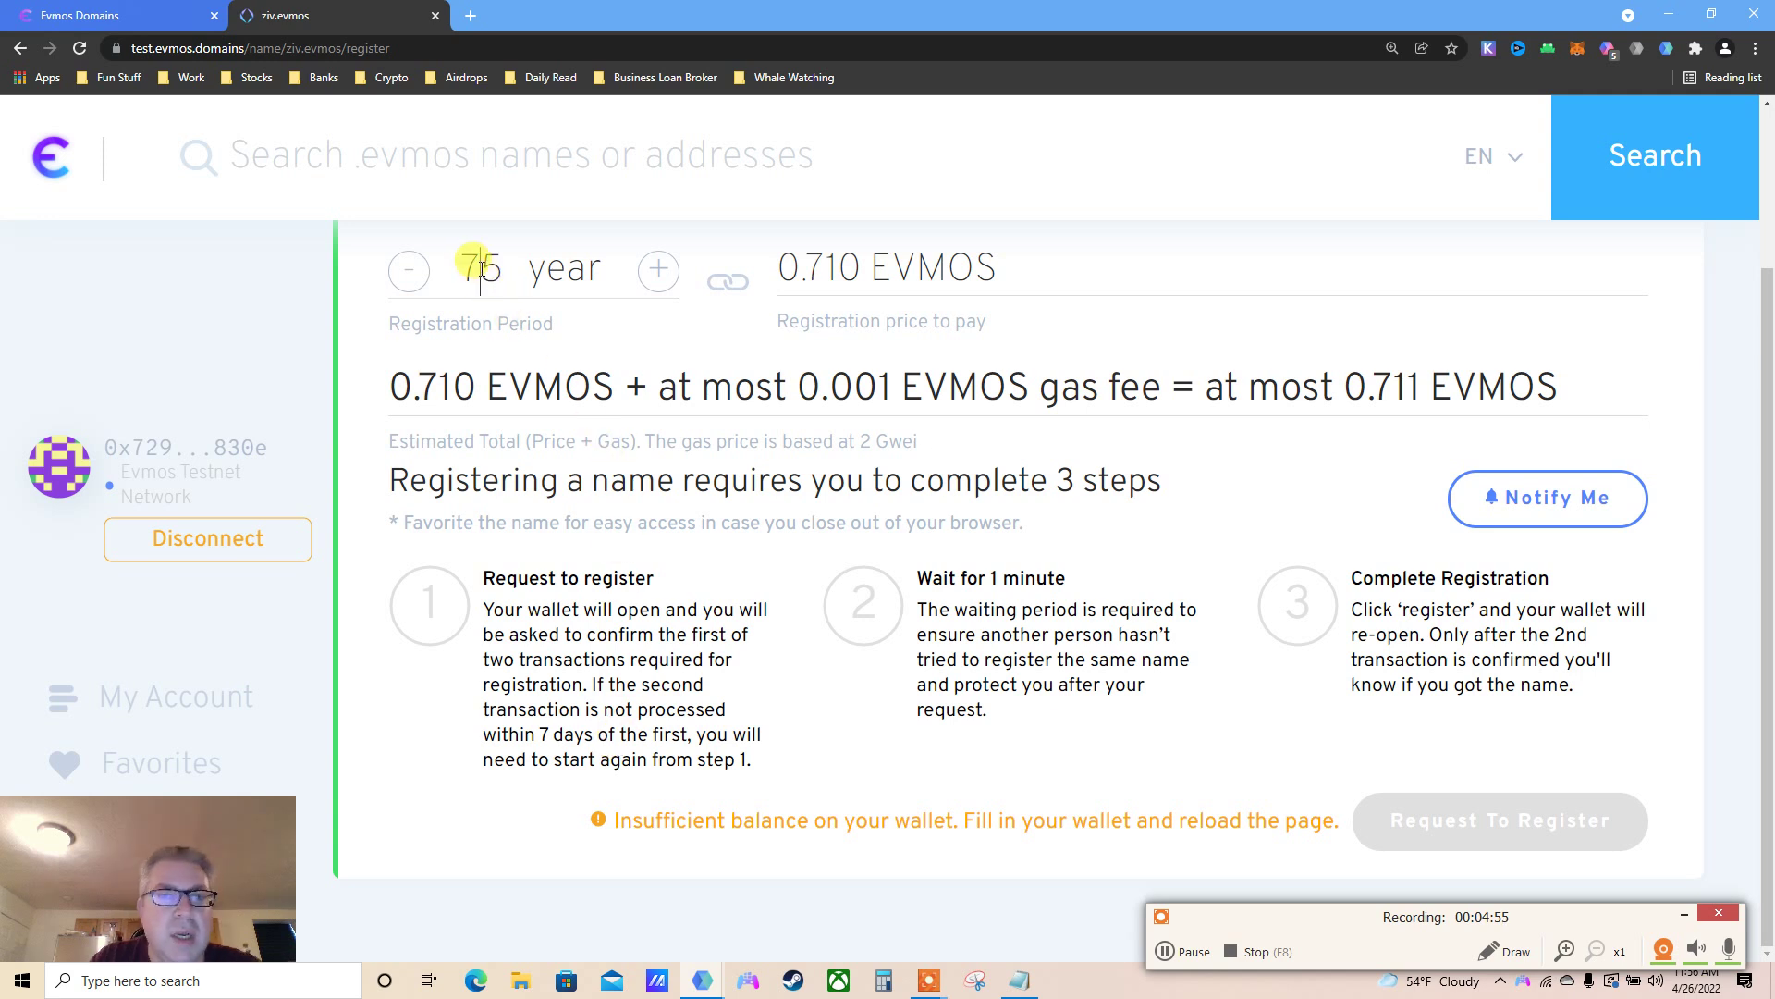
- Change the registration period from 75 to 5 years, costing 0.047 EVMOS
key("BackSpace")
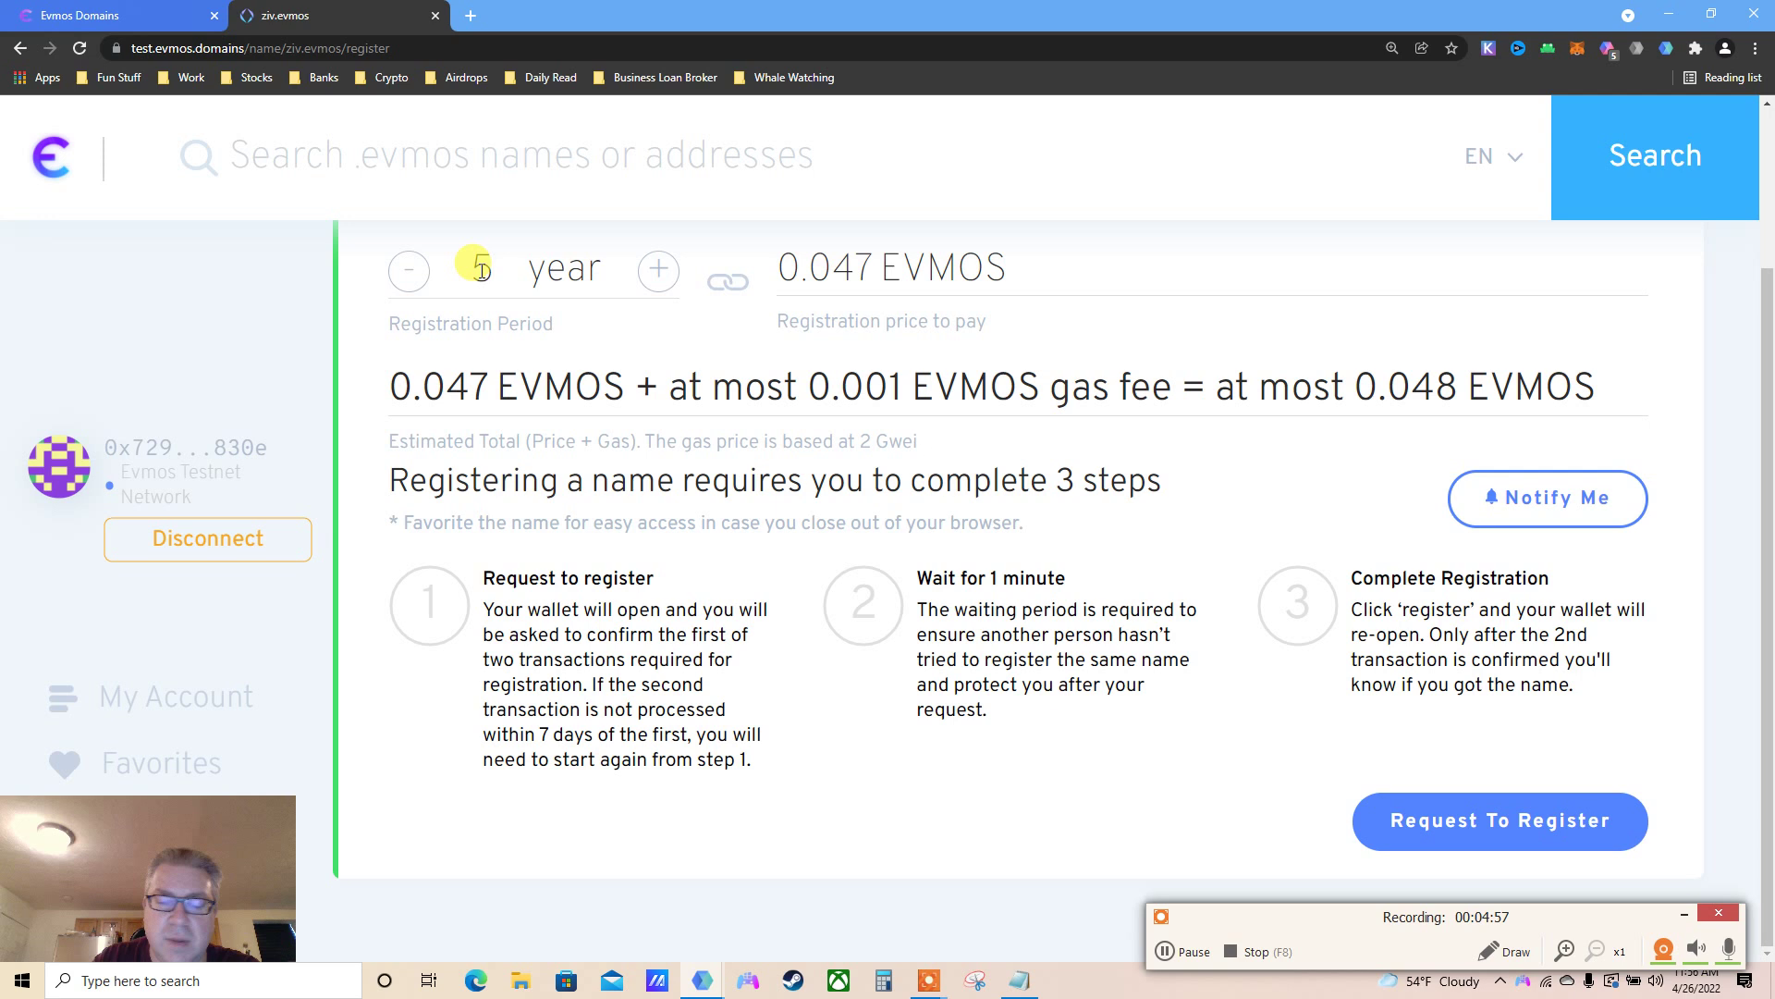
scroll(1757, 427, "up", 2)
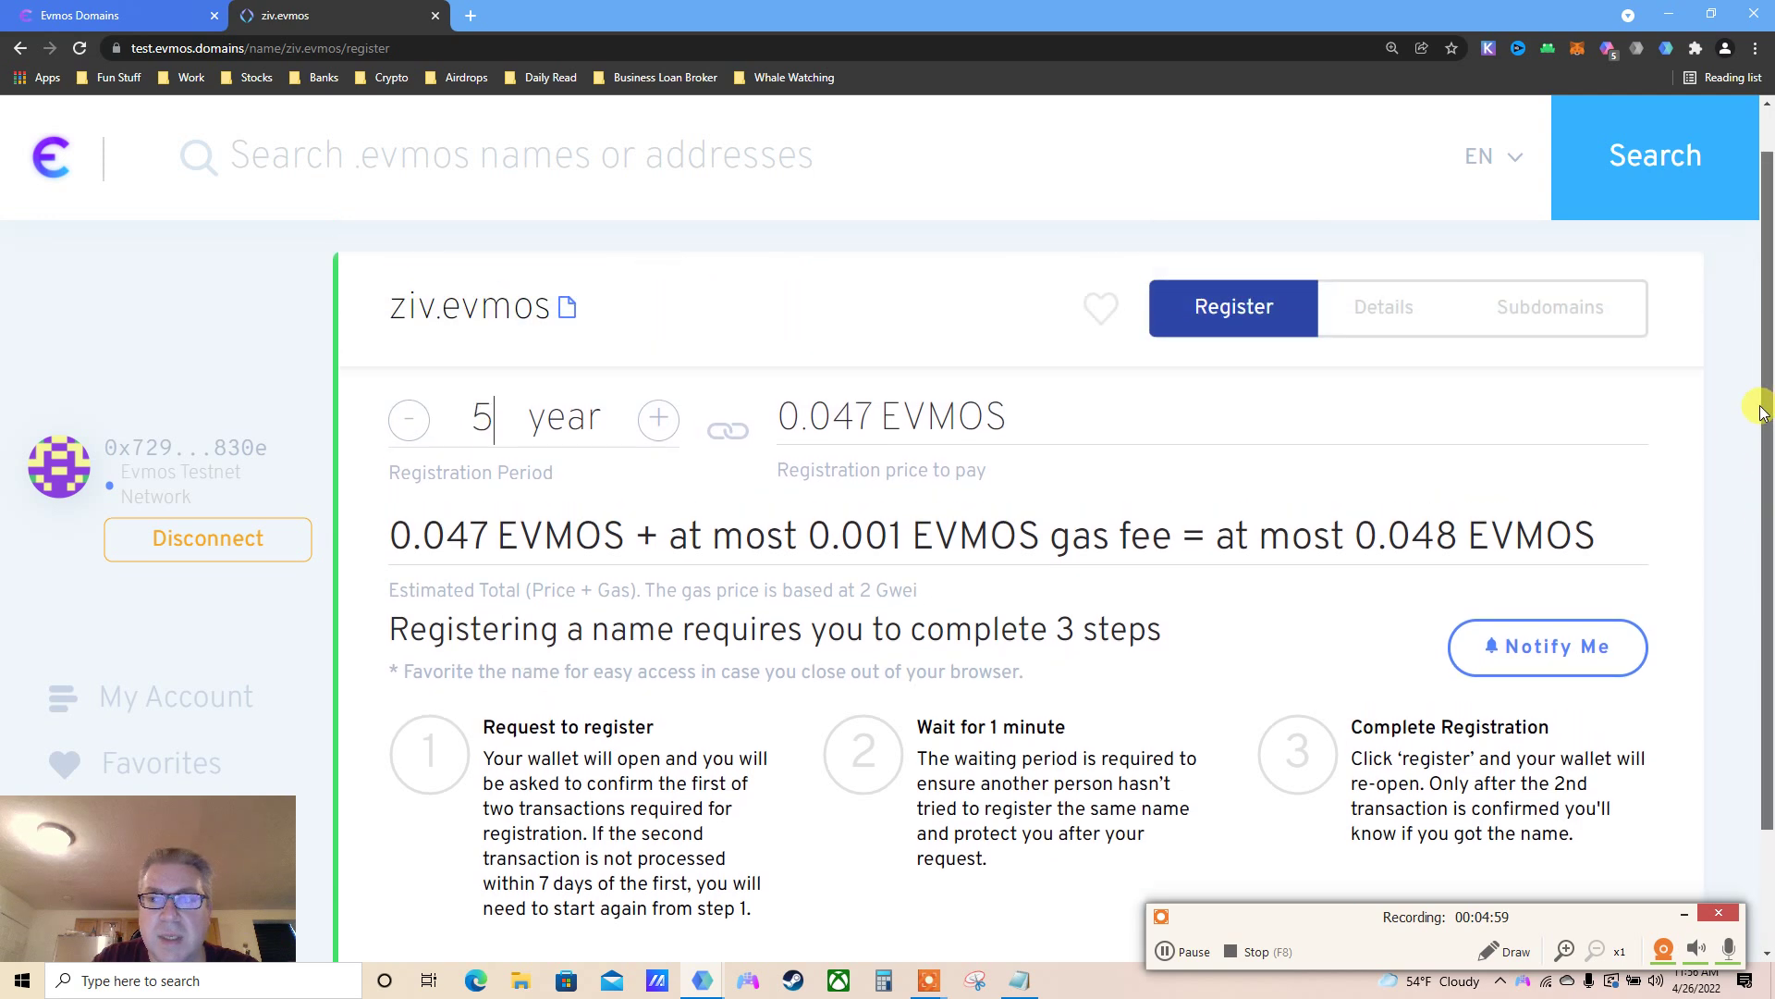
left_click_drag(1760, 412, 1751, 380)
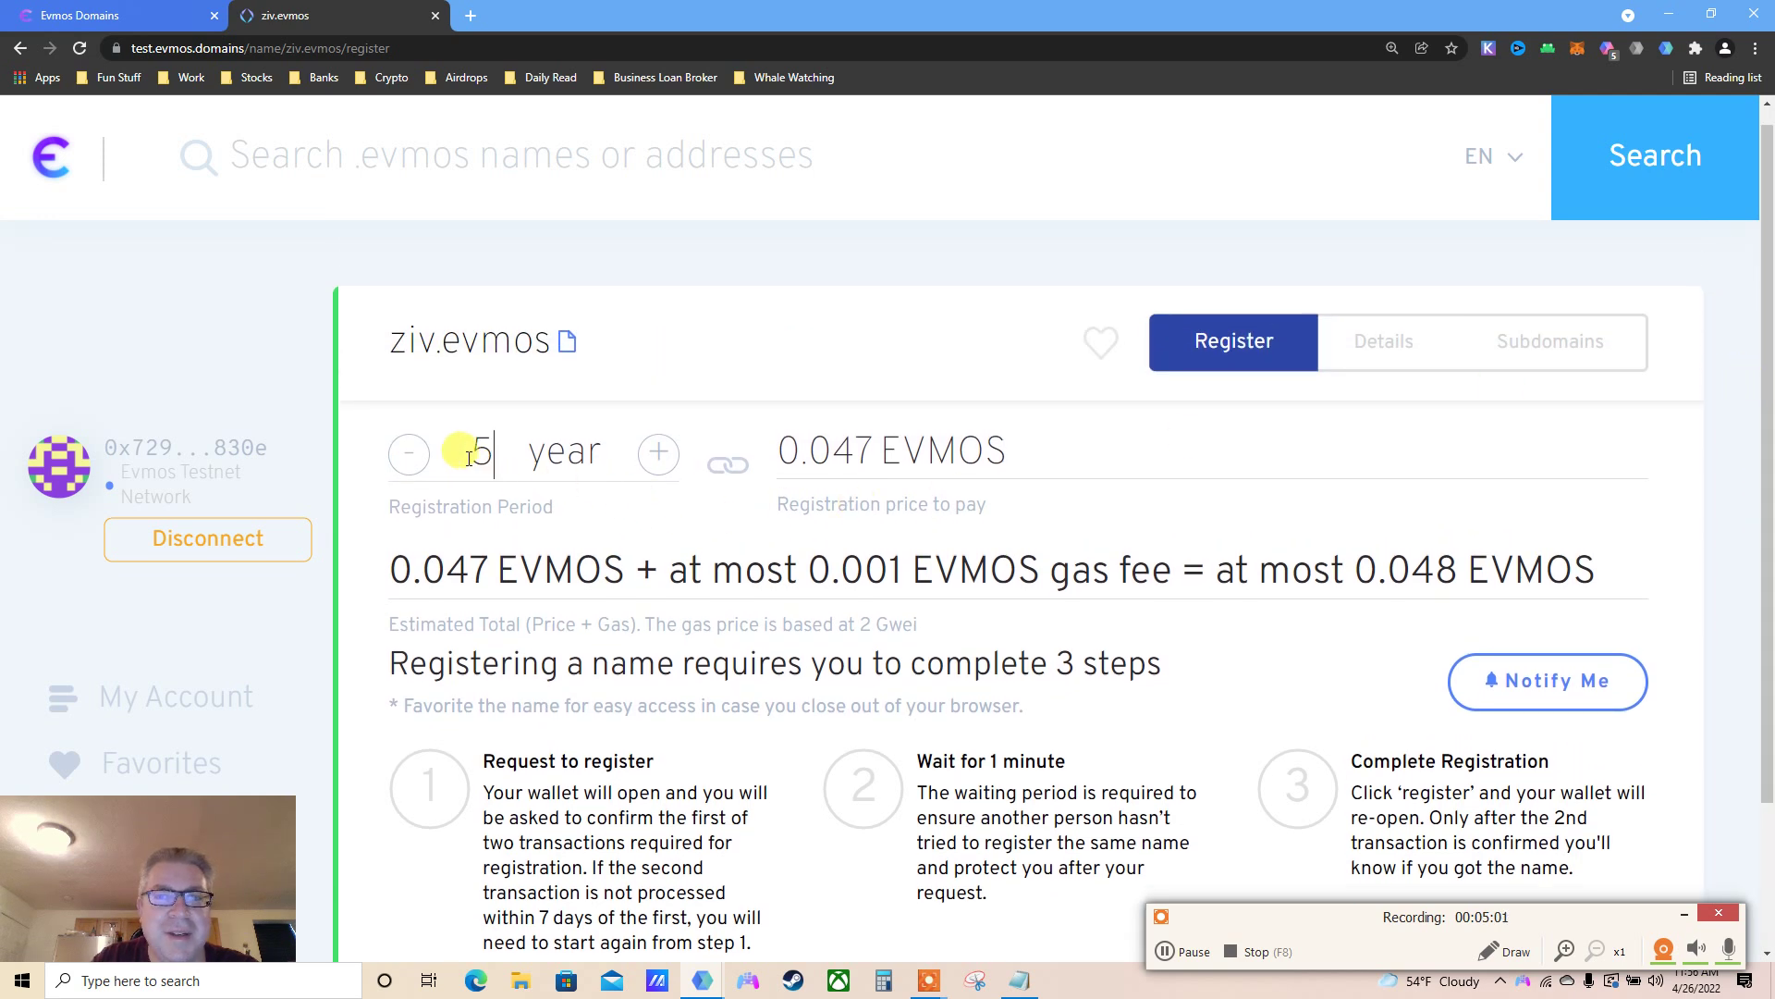
type("7")
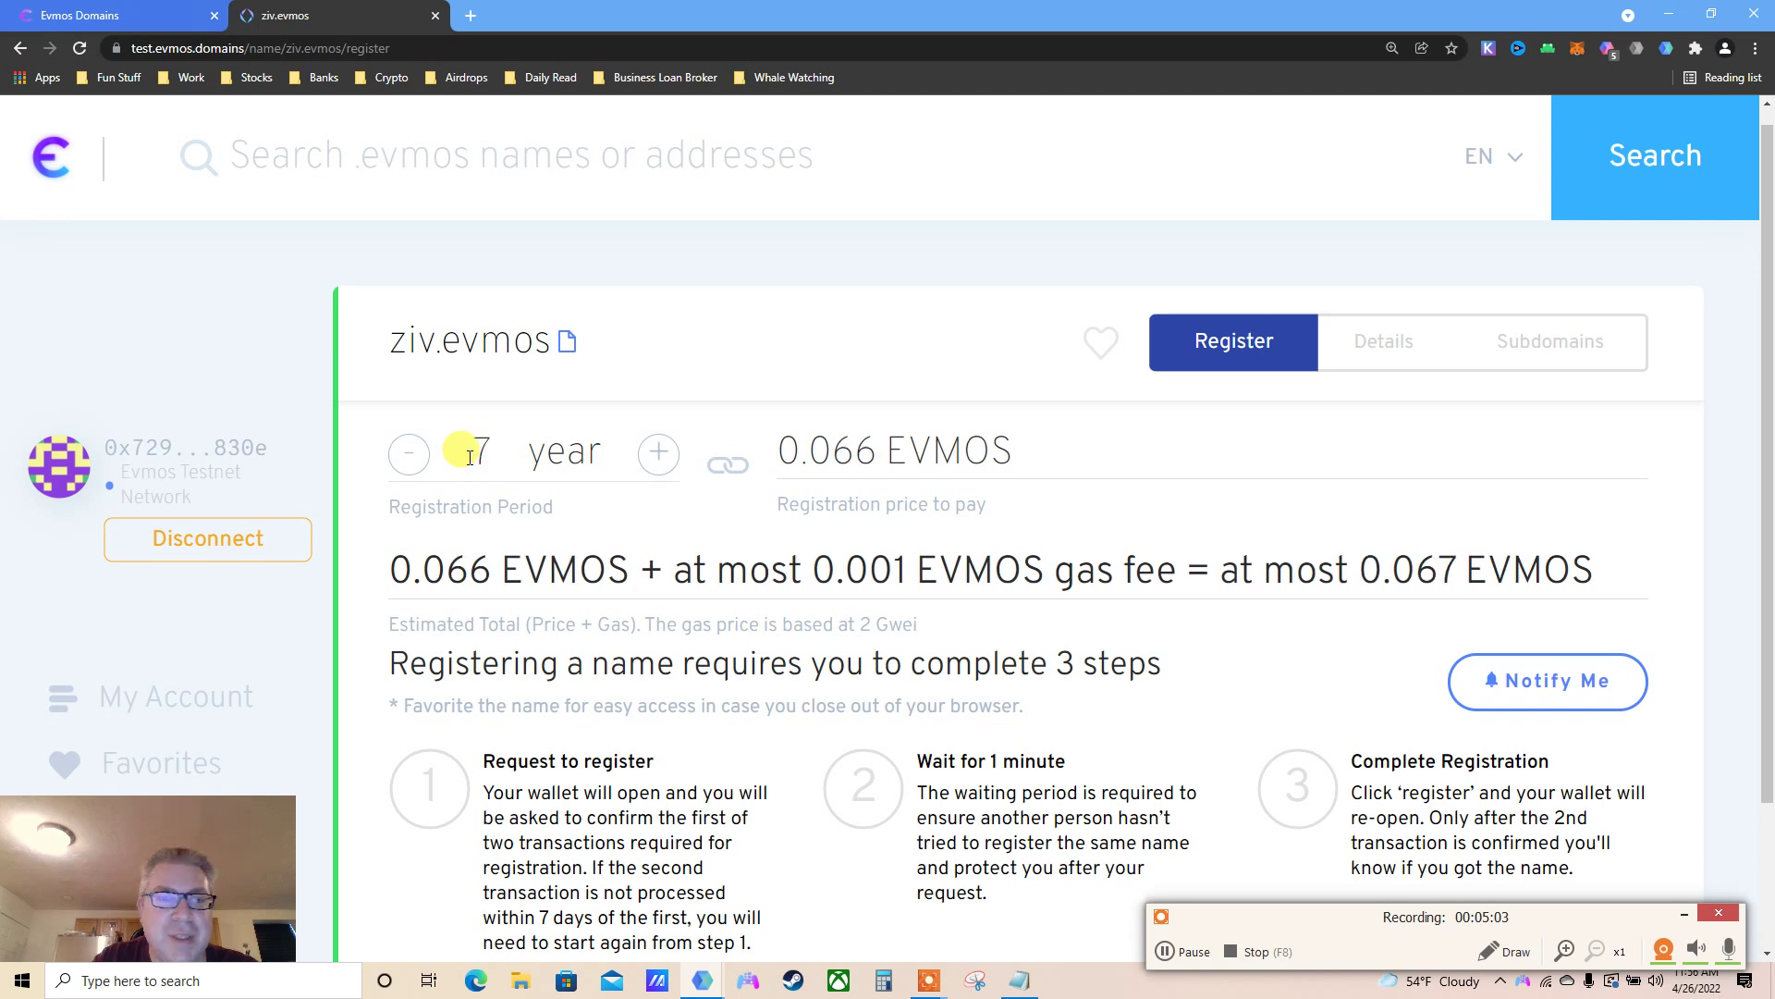
key("BackSpace")
type("5")
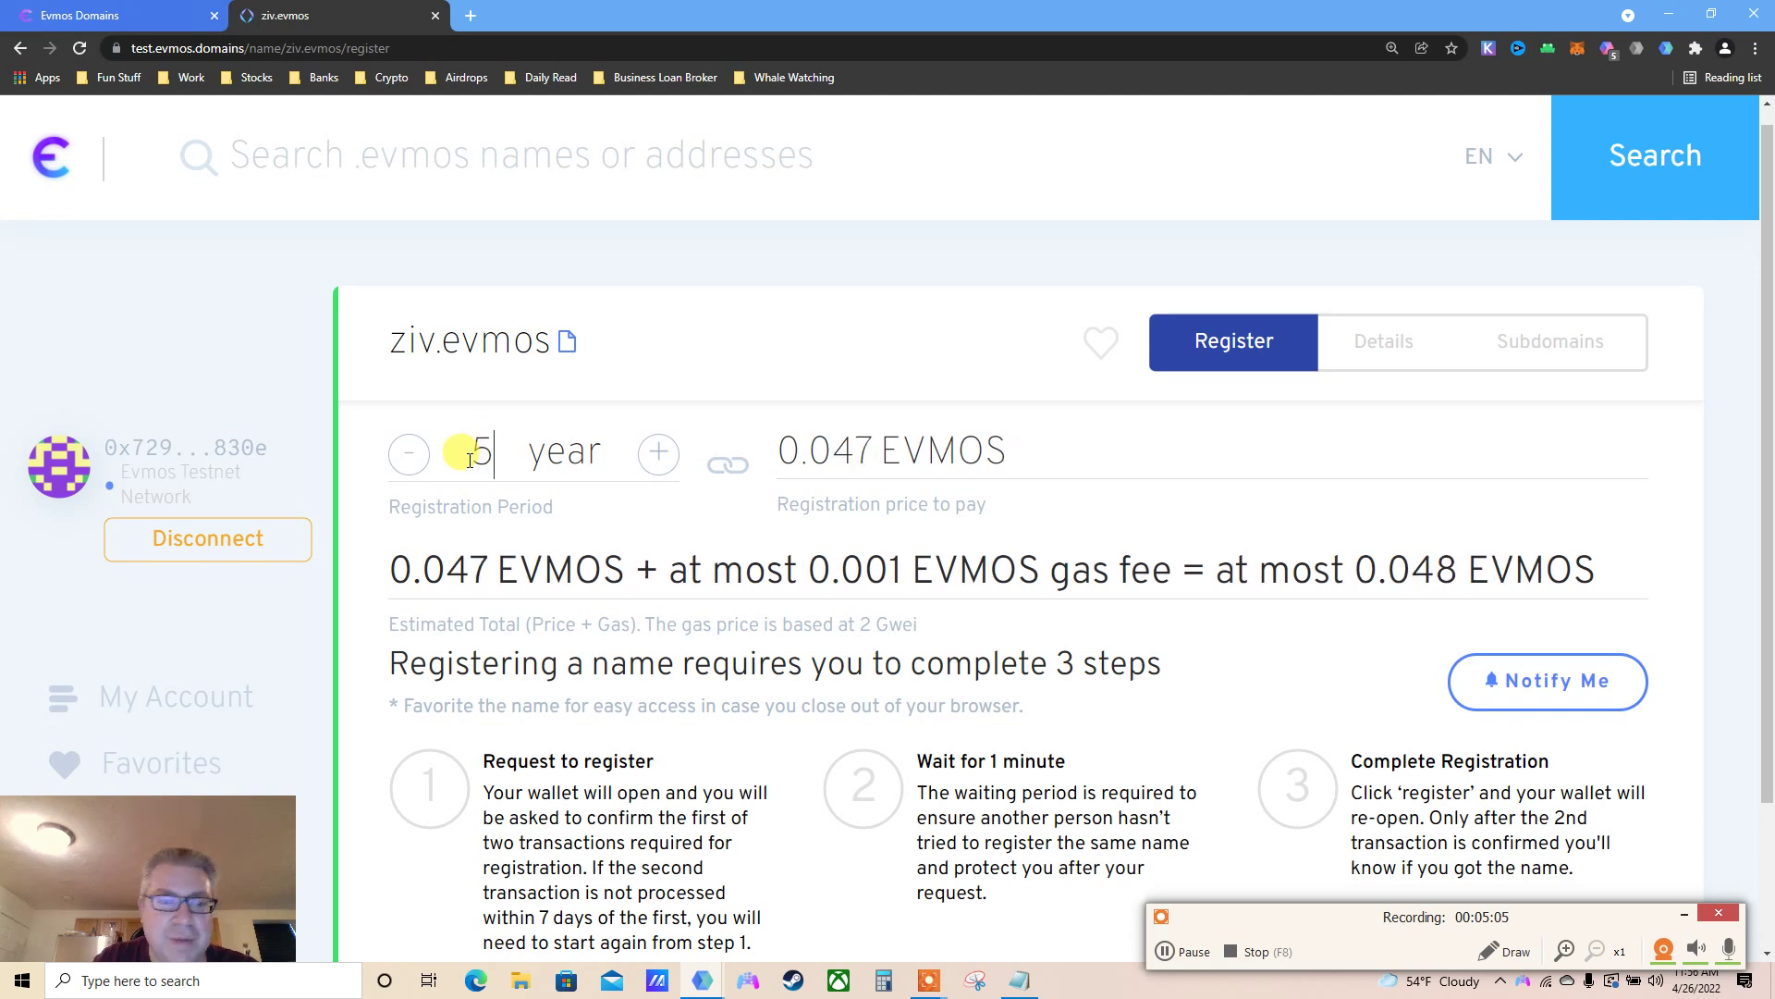
- Read the step 2 waiting-period and step 3 complete-registration paragraphs
scroll(1202, 658, "down", 2)
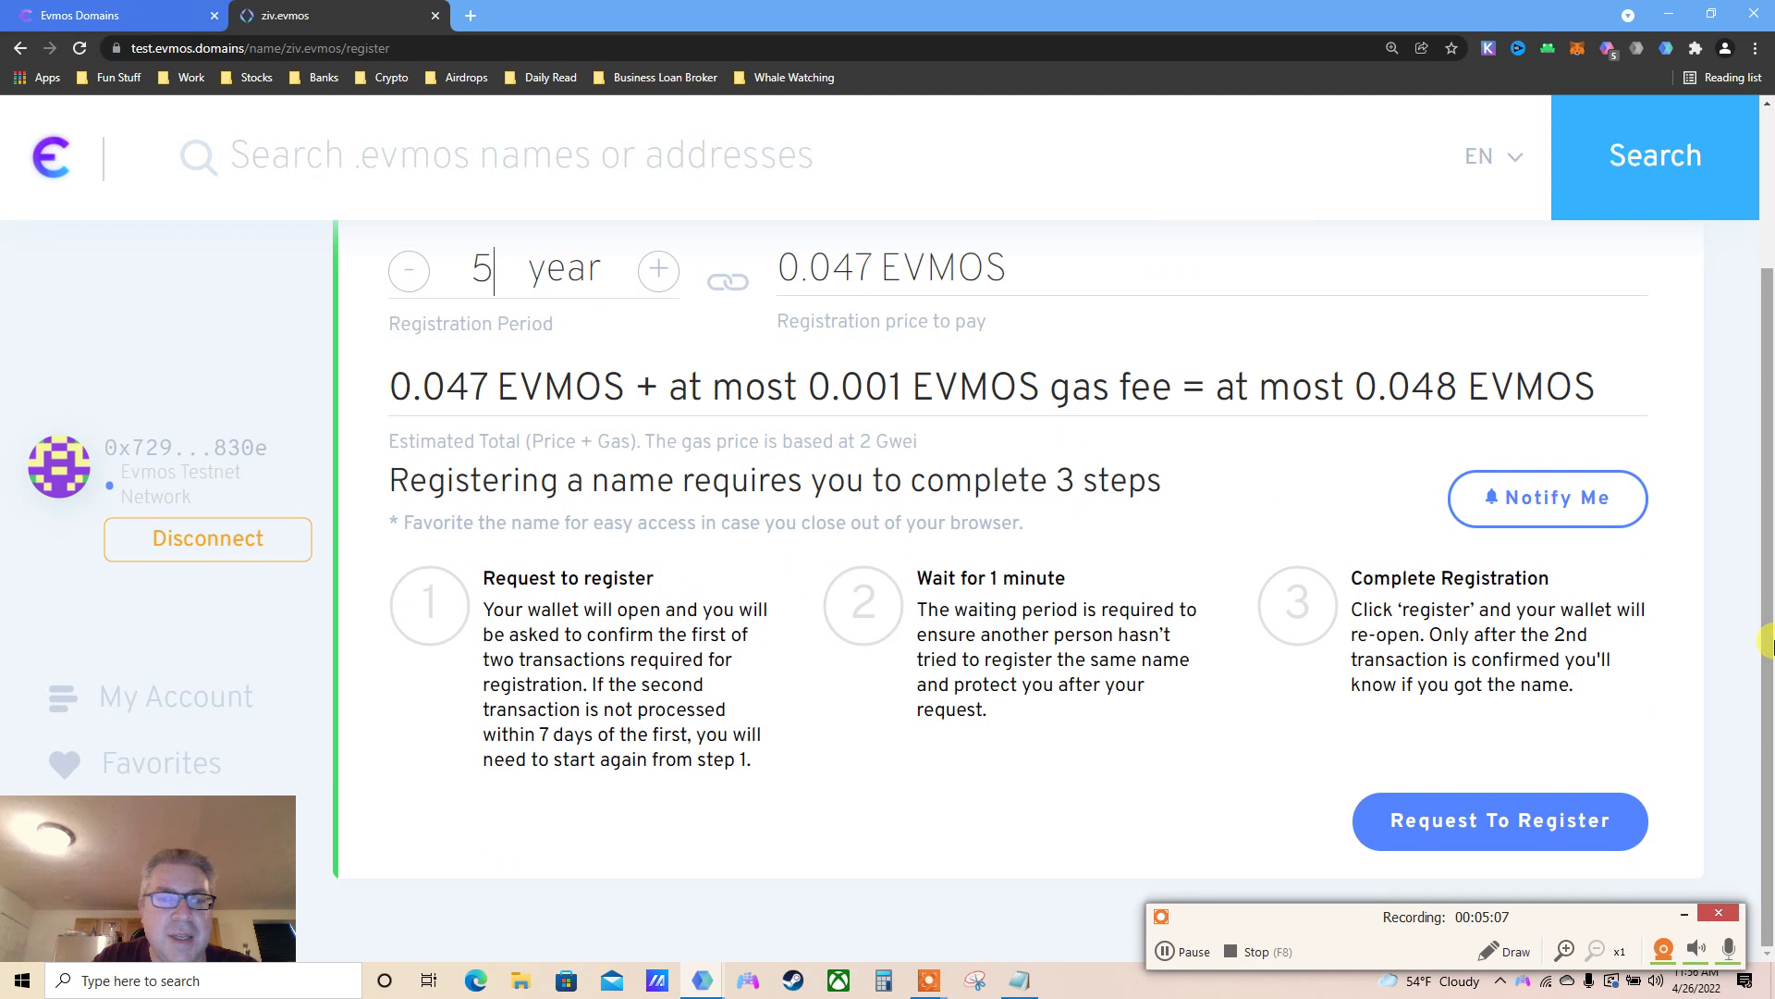
triple_click(1038, 606)
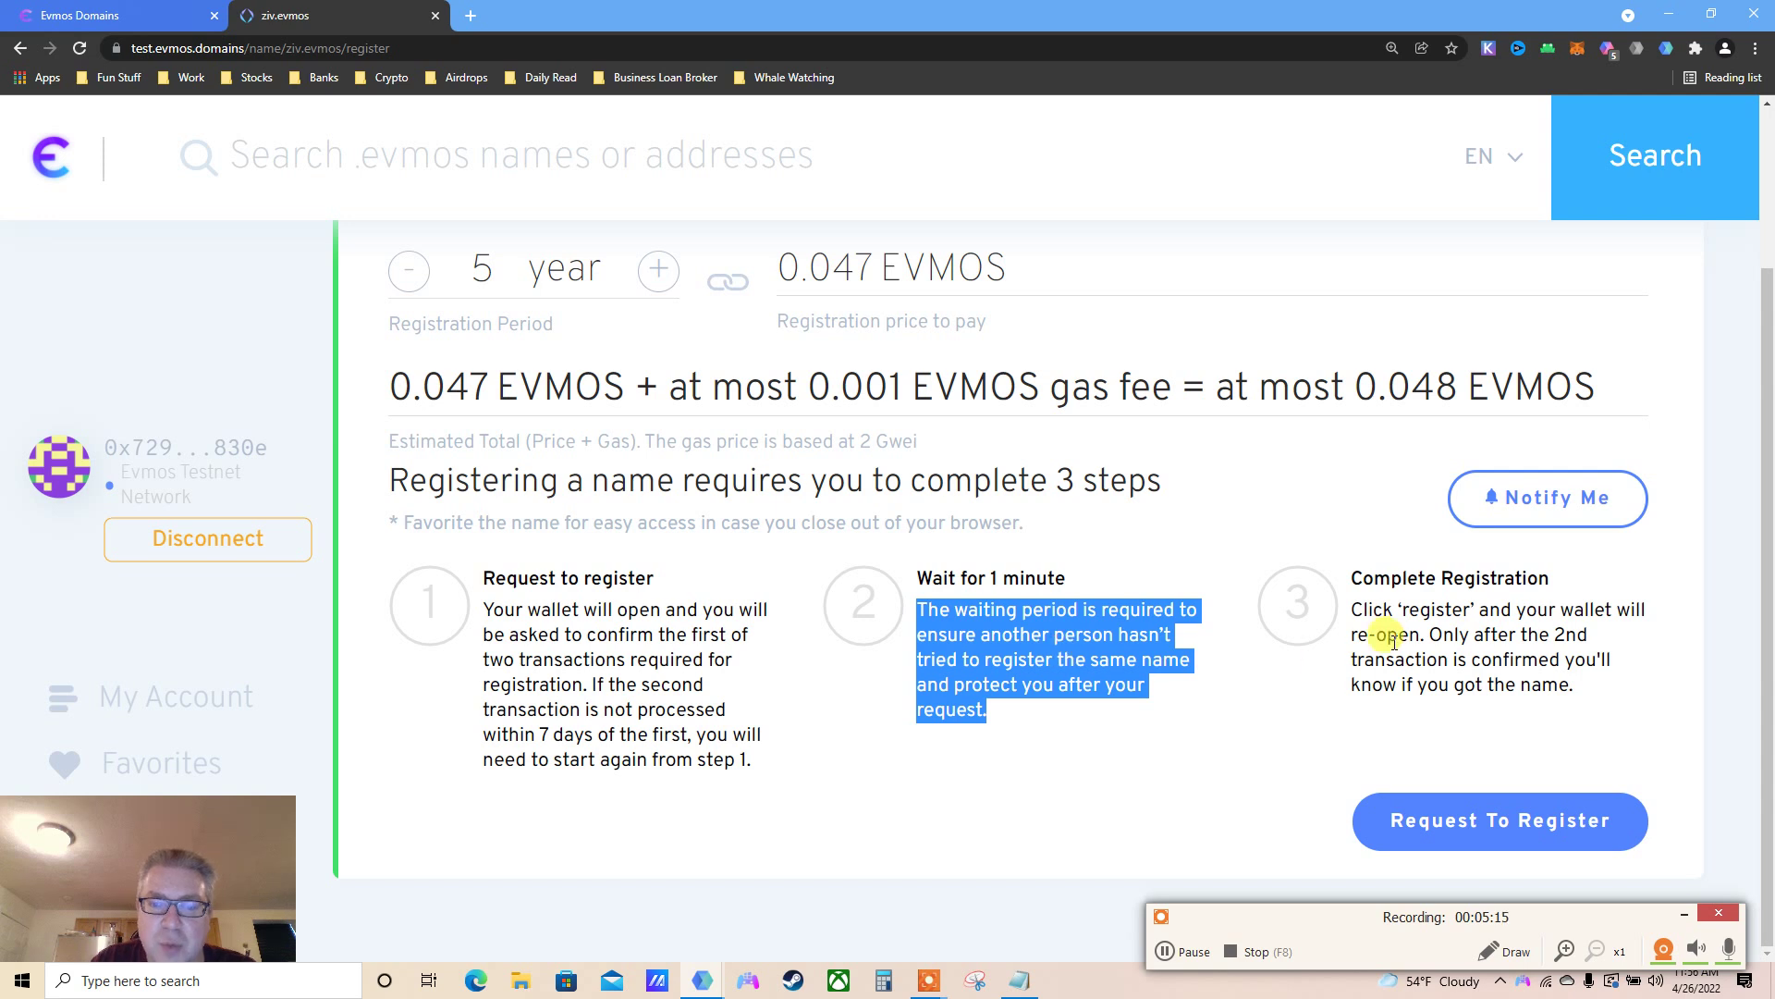
triple_click(1459, 614)
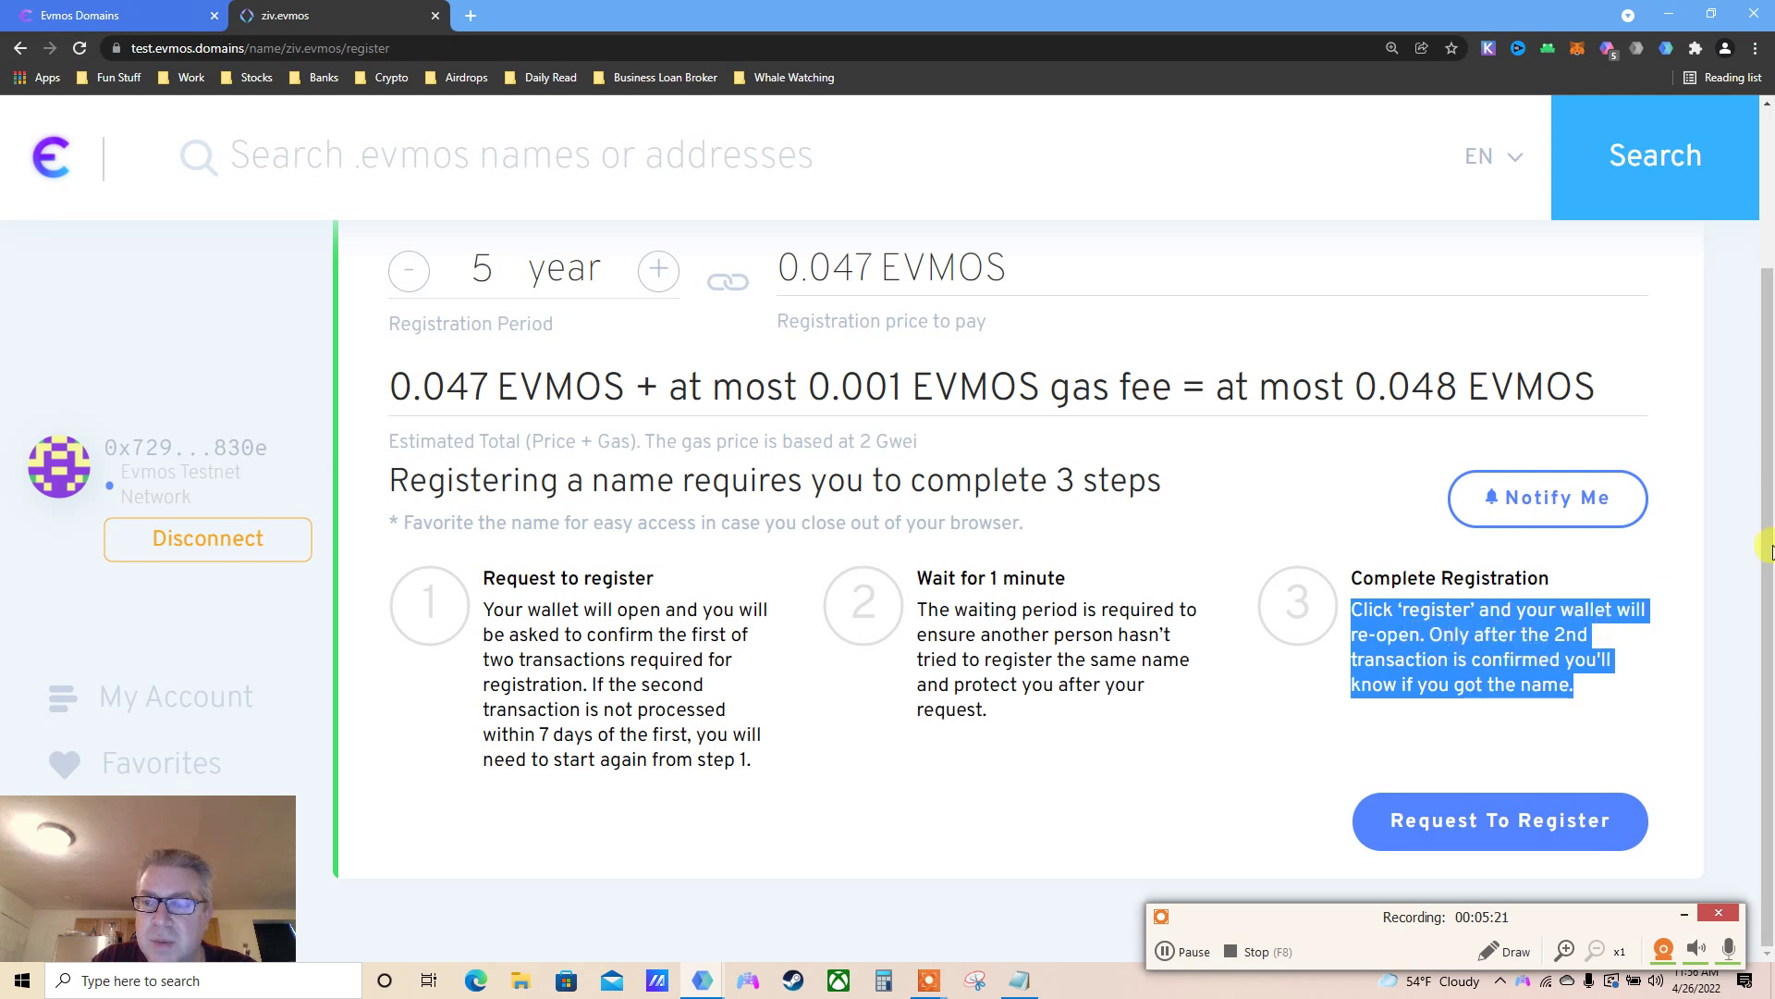
scroll(1760, 490, "up", 3)
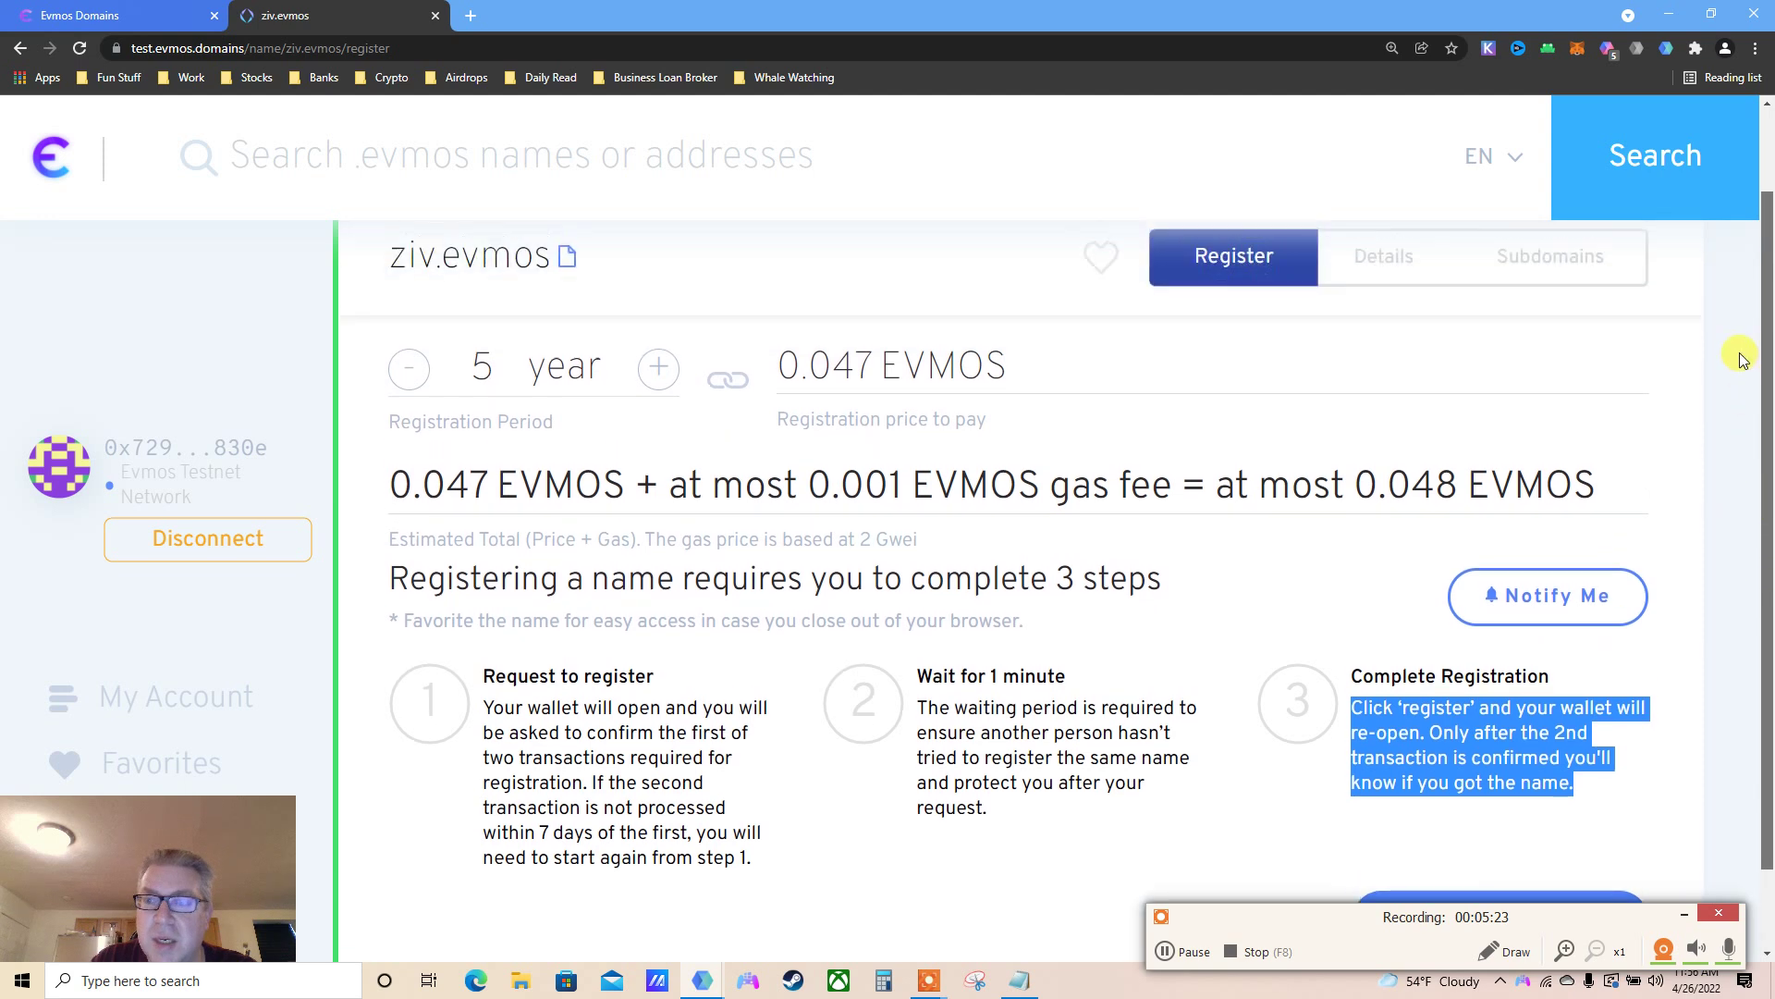
scroll(1724, 300, "down", 3)
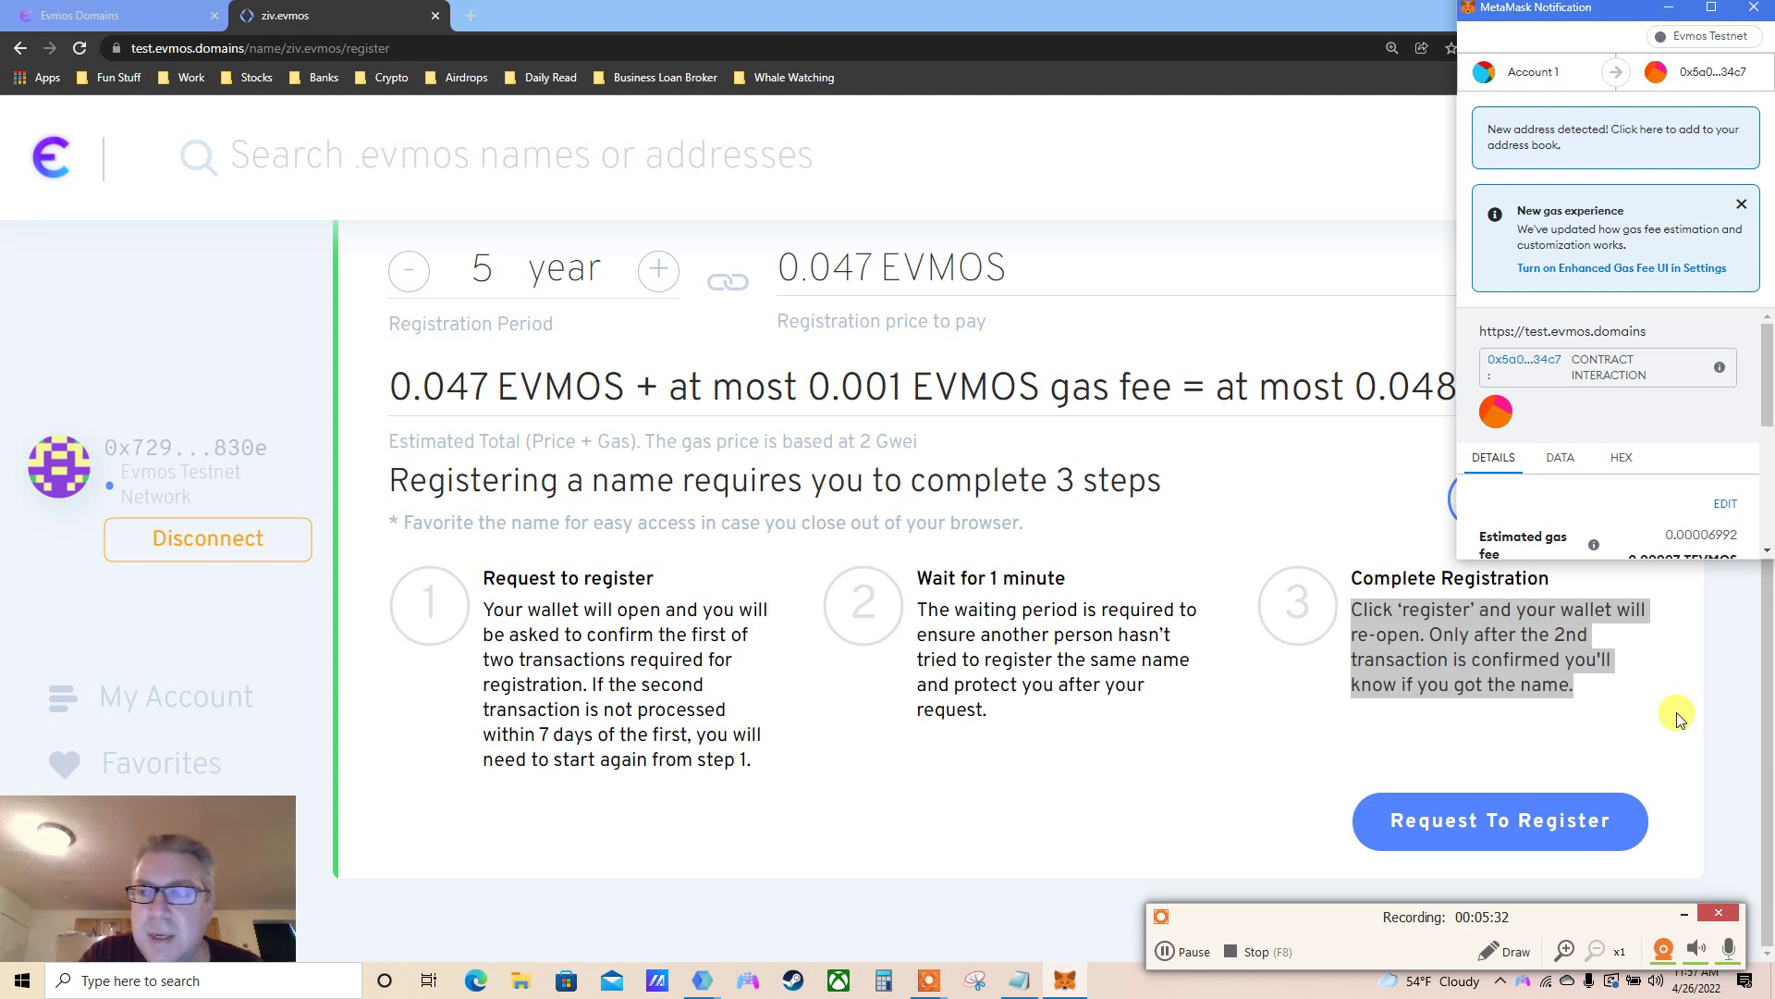
- Scroll through the MetaMask request details and confirm the first ziv.evmos transaction
scroll(1756, 536, "down", 2)
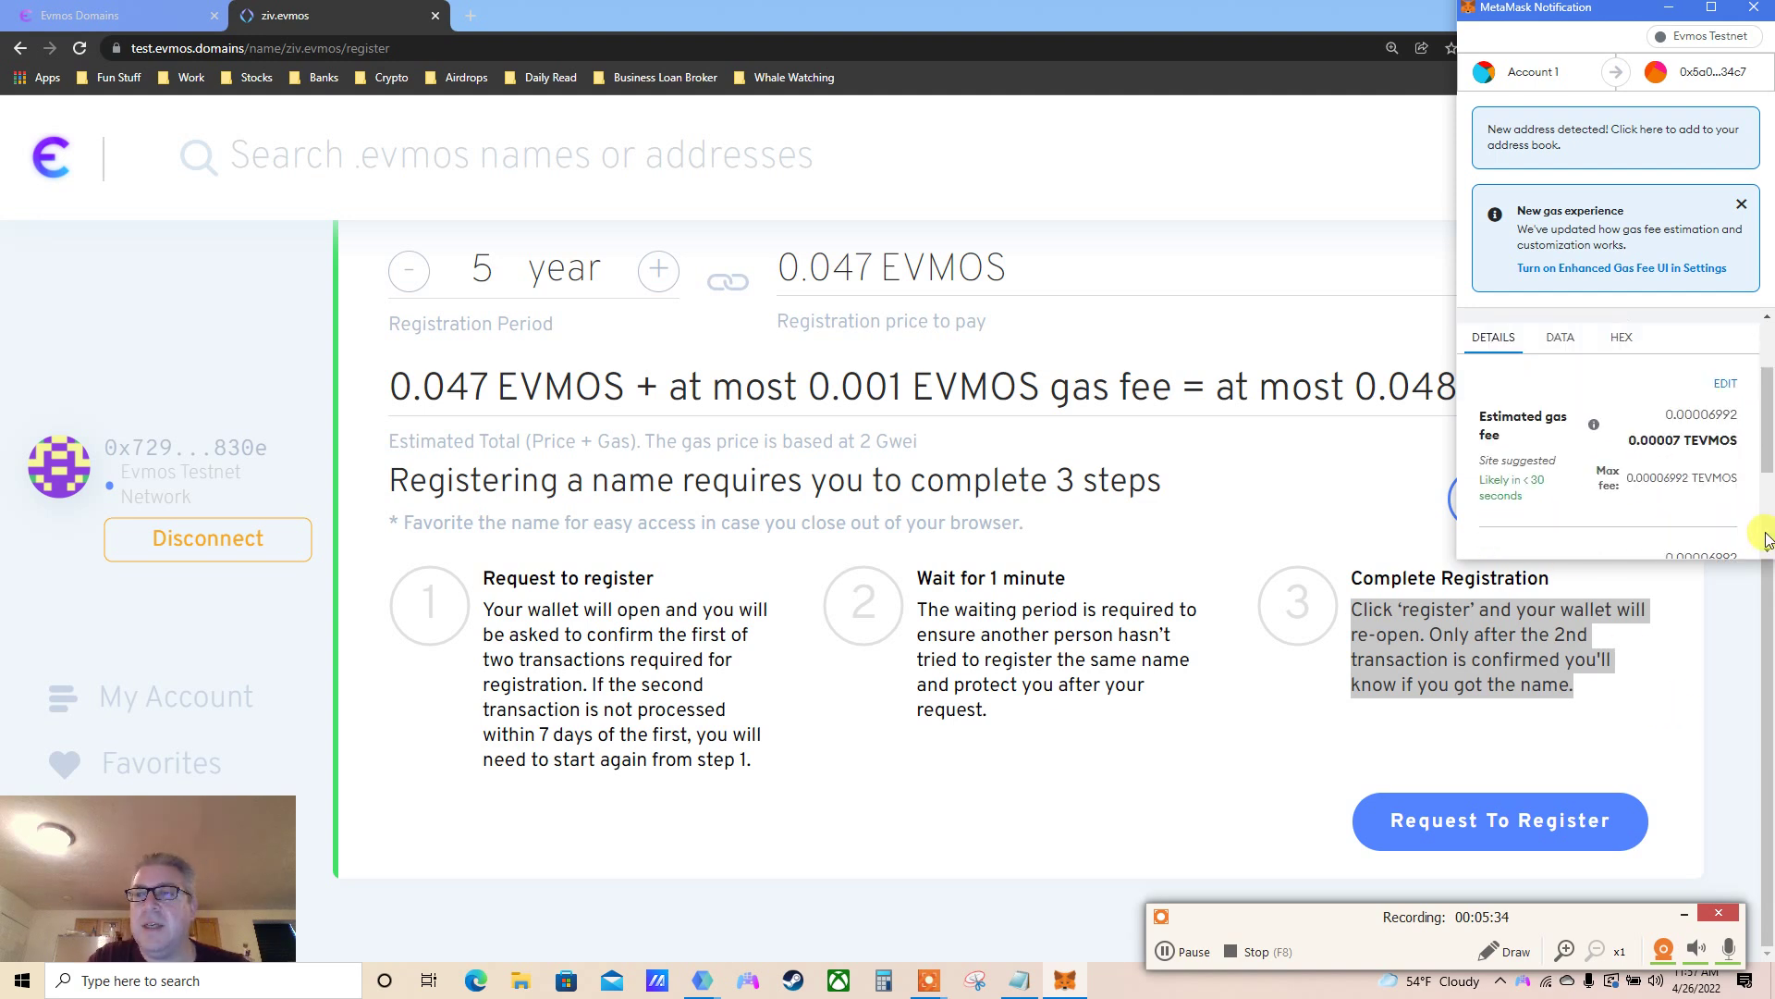
scroll(1757, 541, "down", 2)
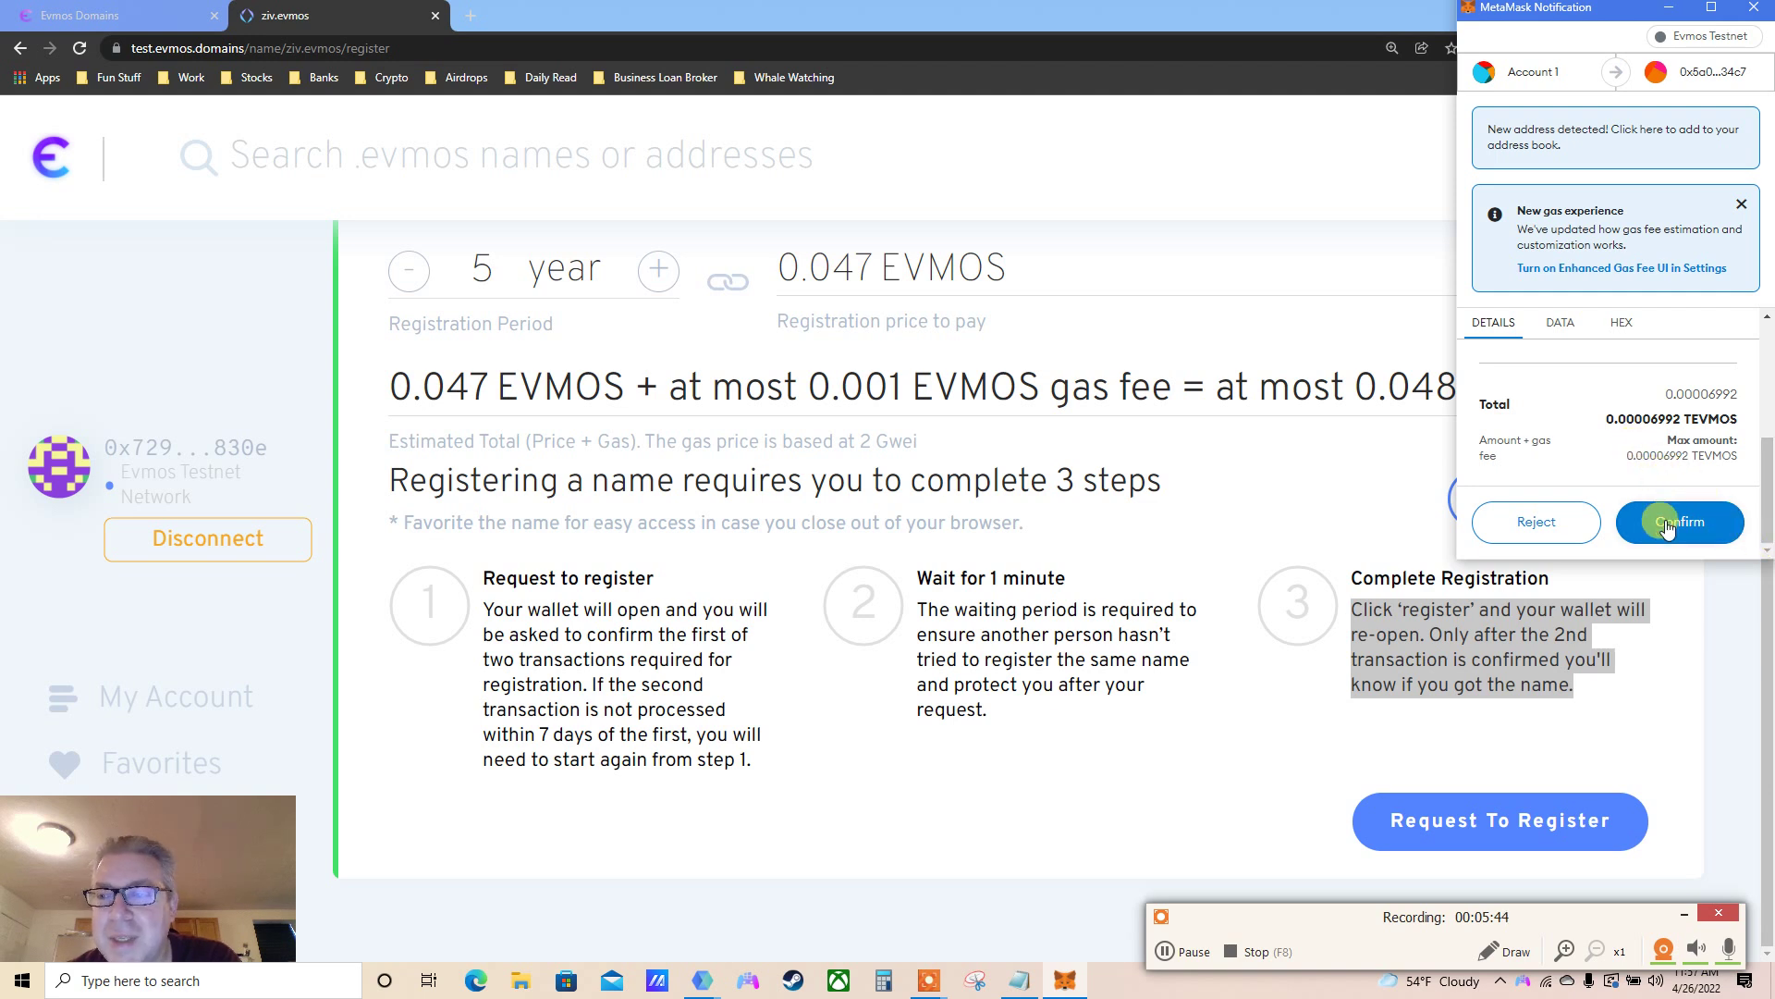
left_click(1667, 523)
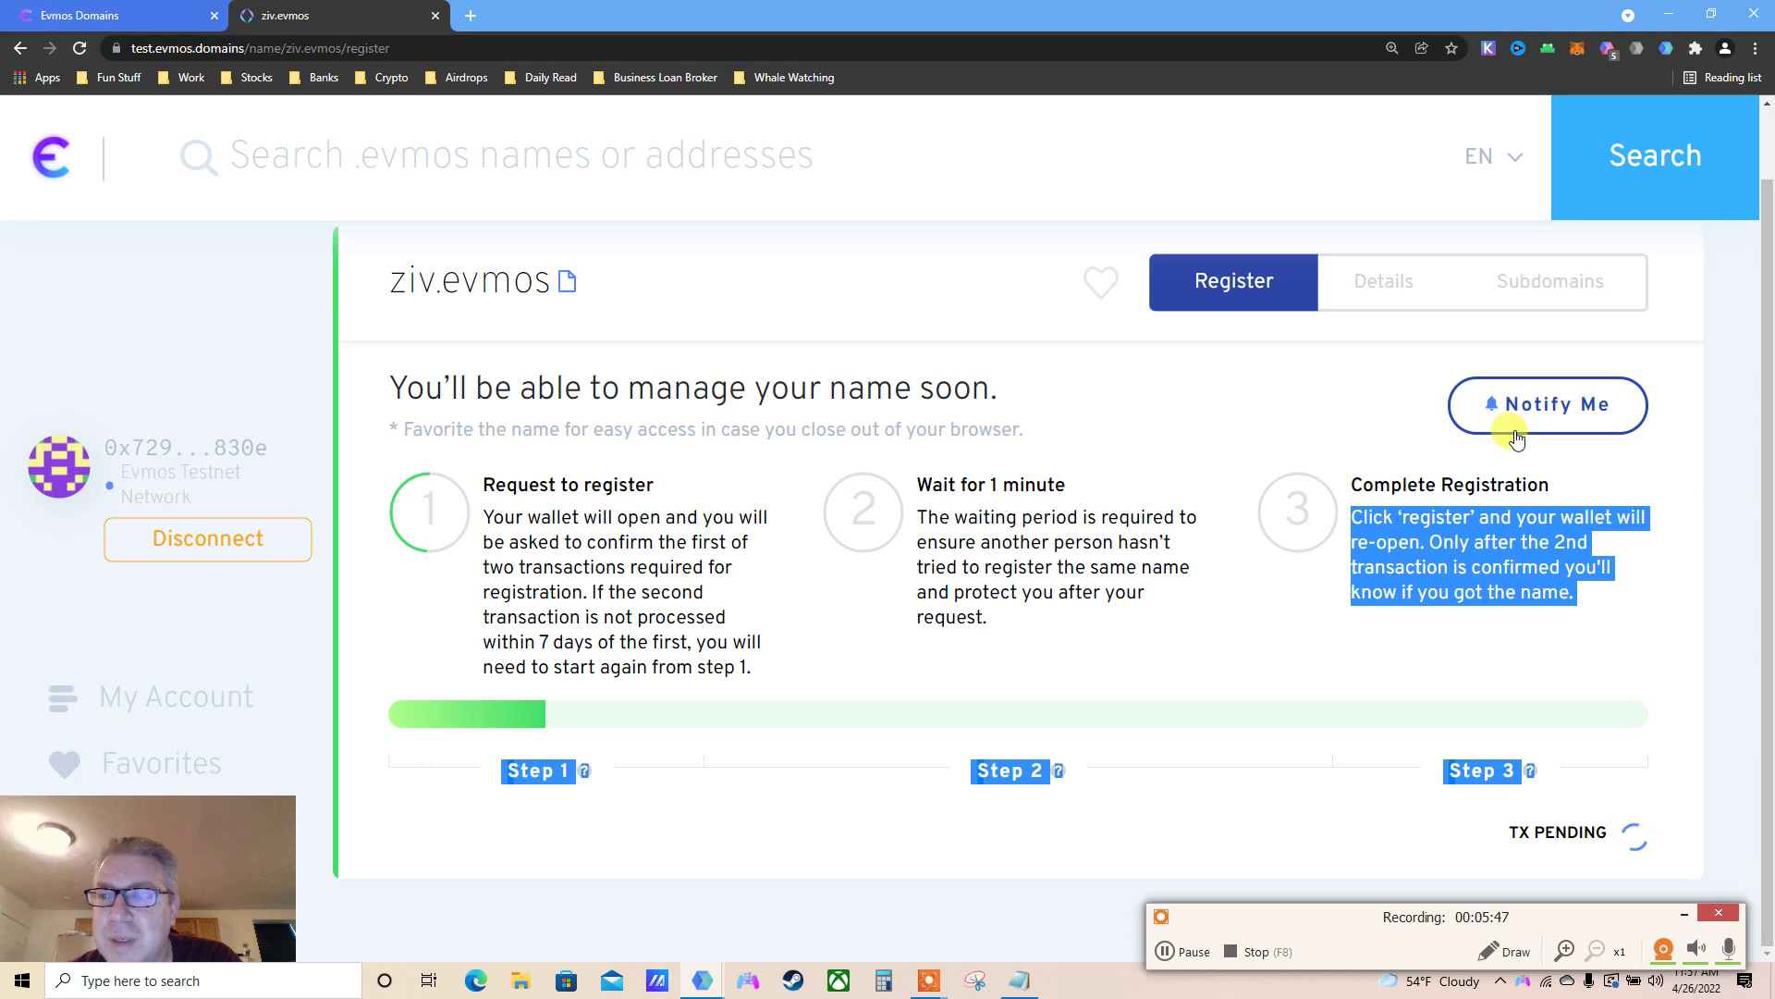
left_click(1702, 470)
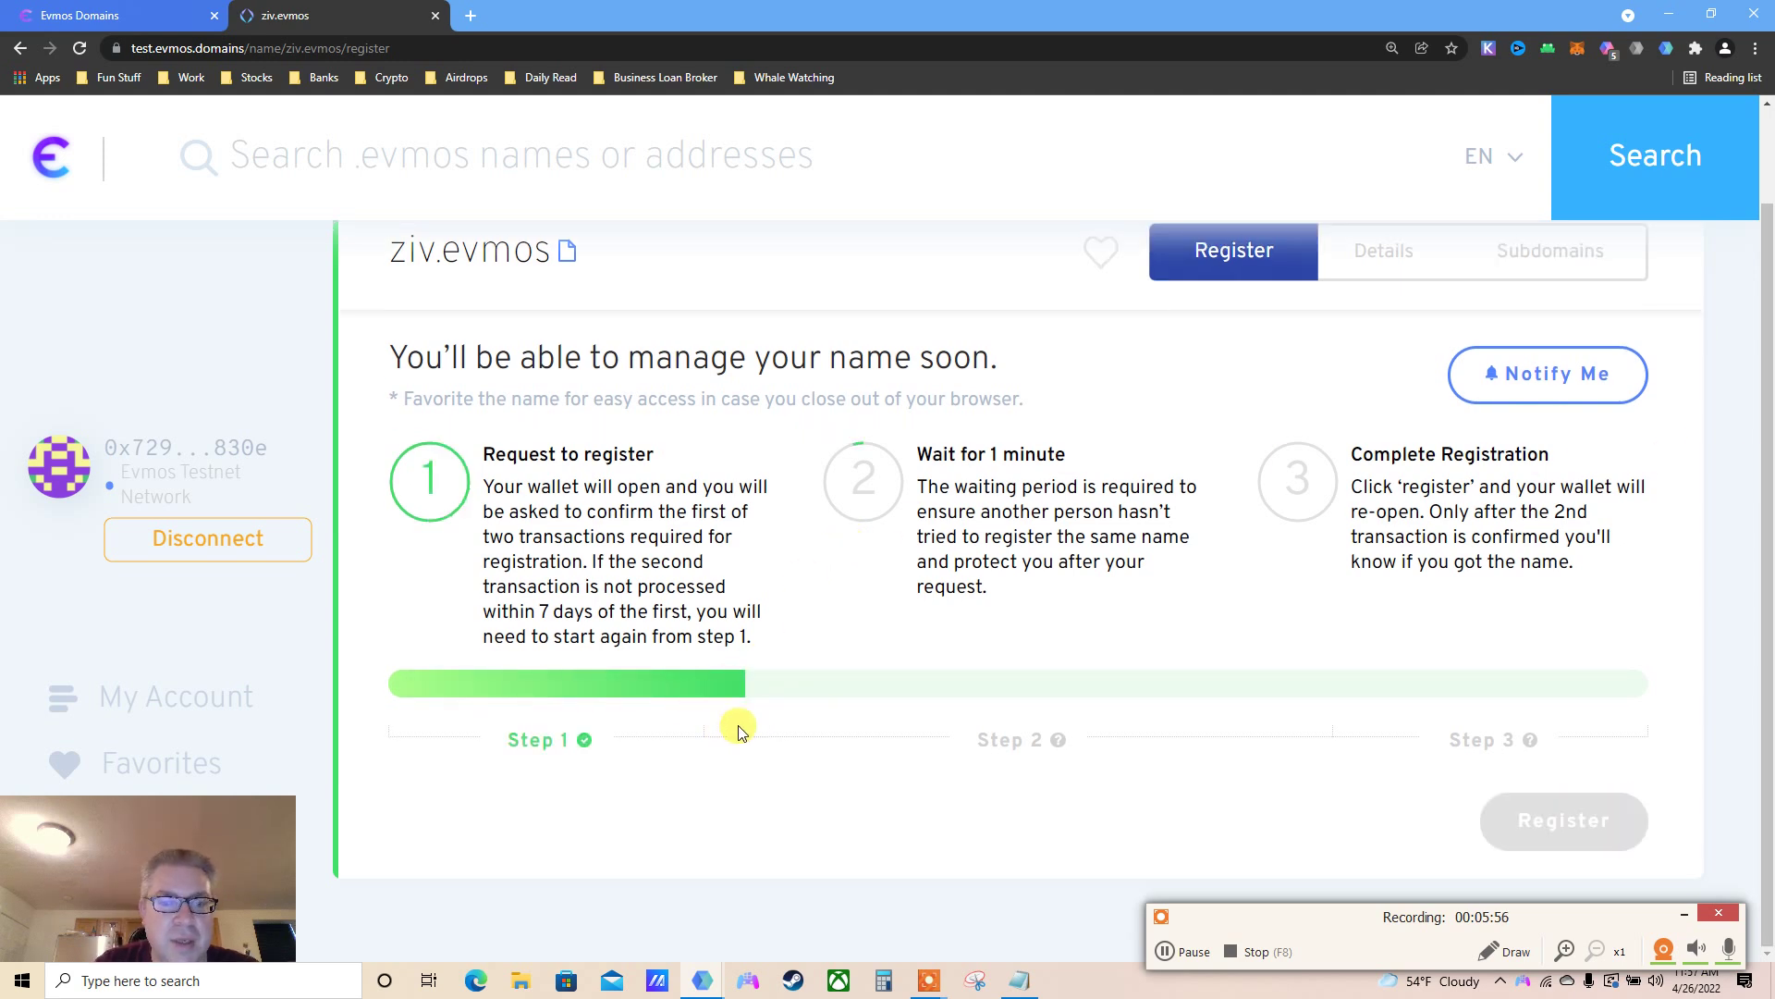
- Wait about a minute until the step 2 progress bar fills and shows its check mark
mouse_move(1061, 749)
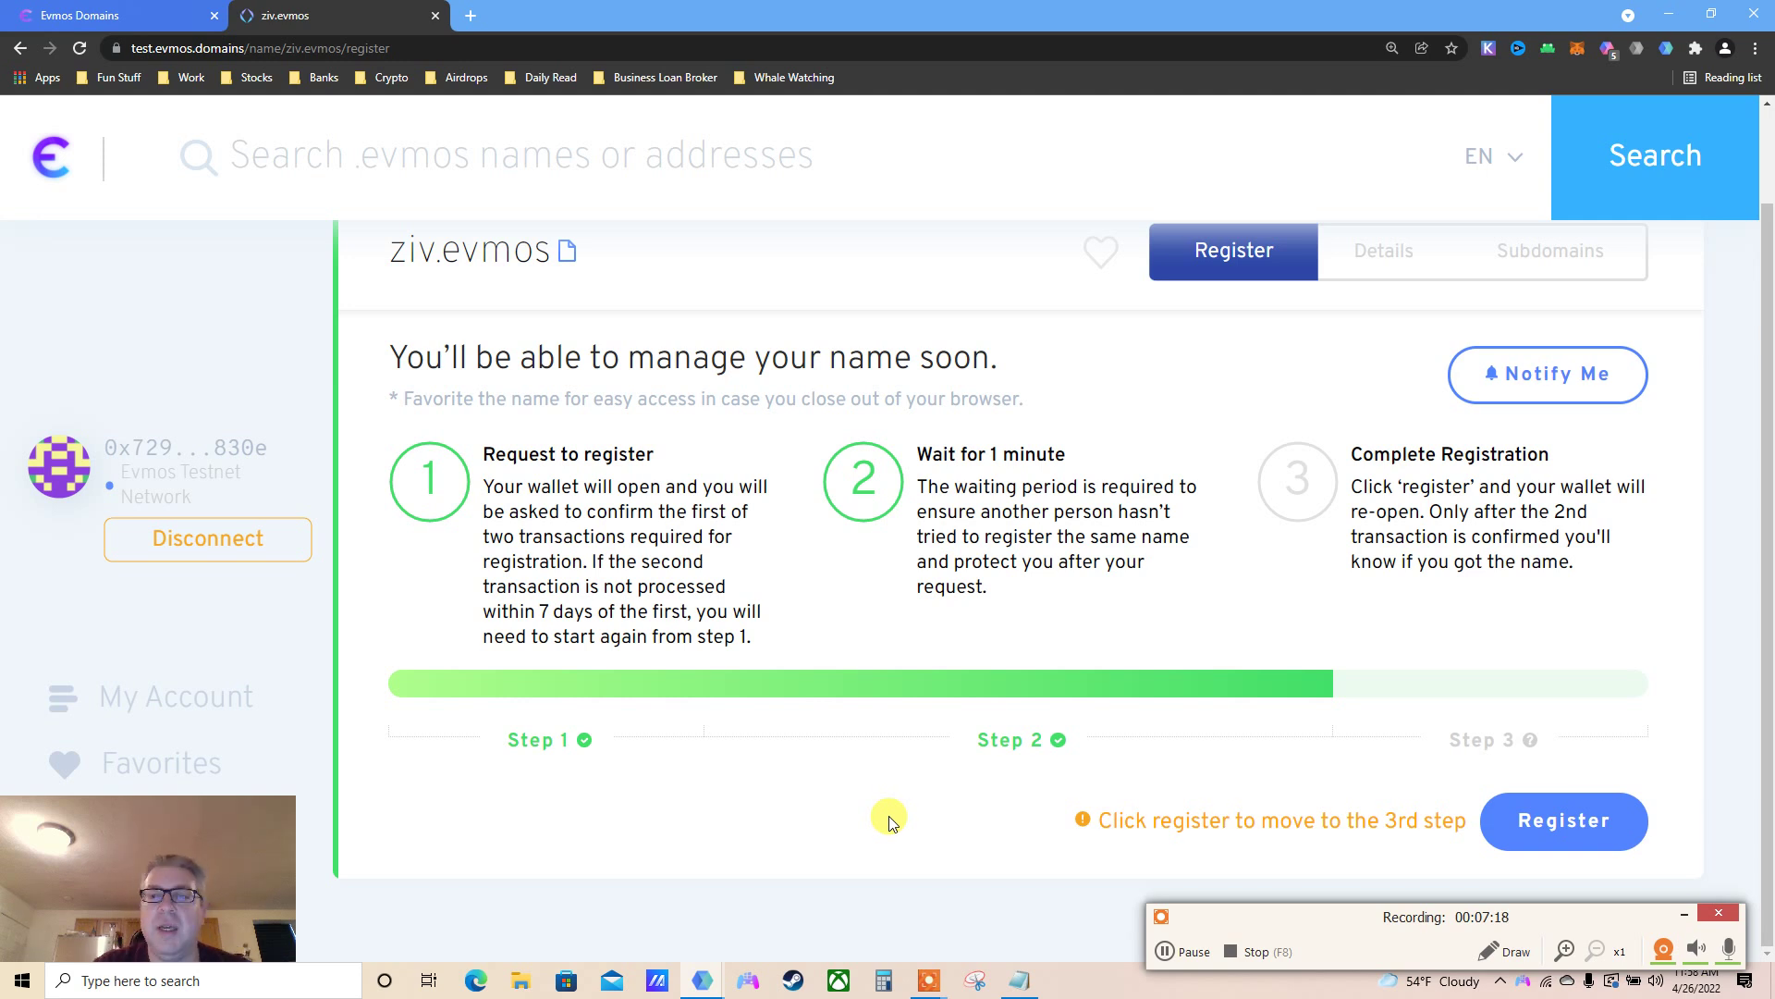
- Start the step 3 Register transaction and confirm the payment in MetaMask
left_click(1561, 820)
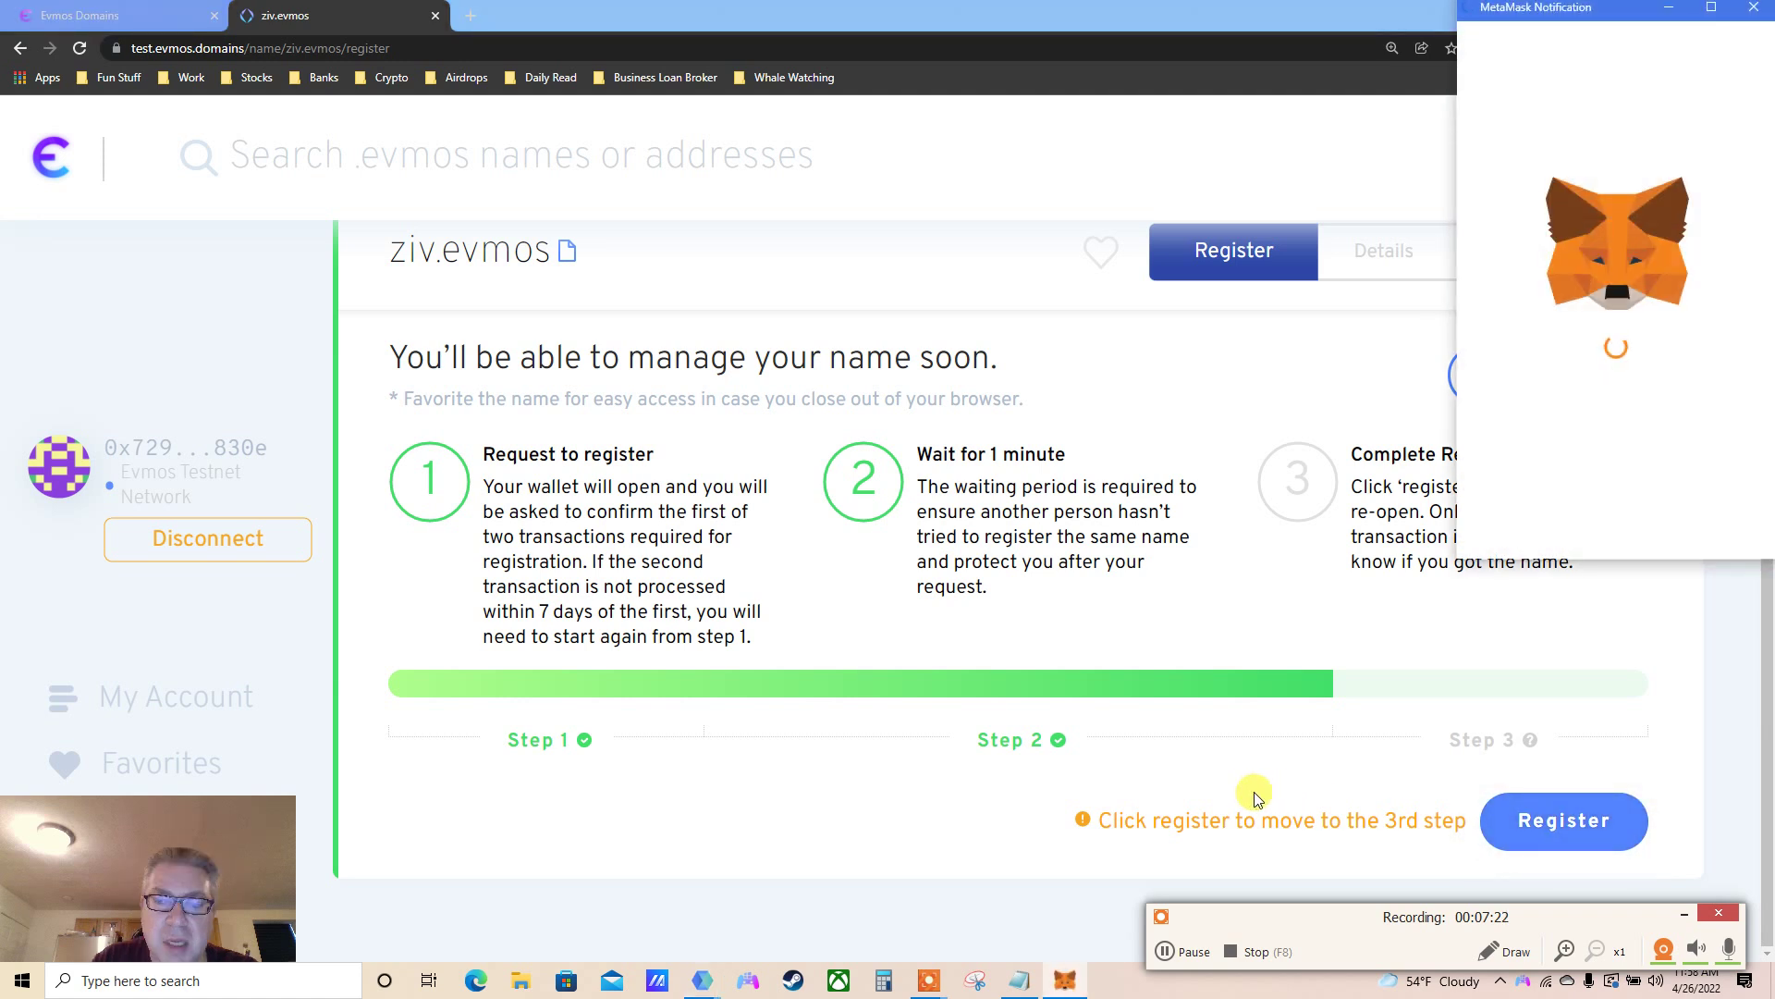
left_click_drag(1499, 9, 1289, 84)
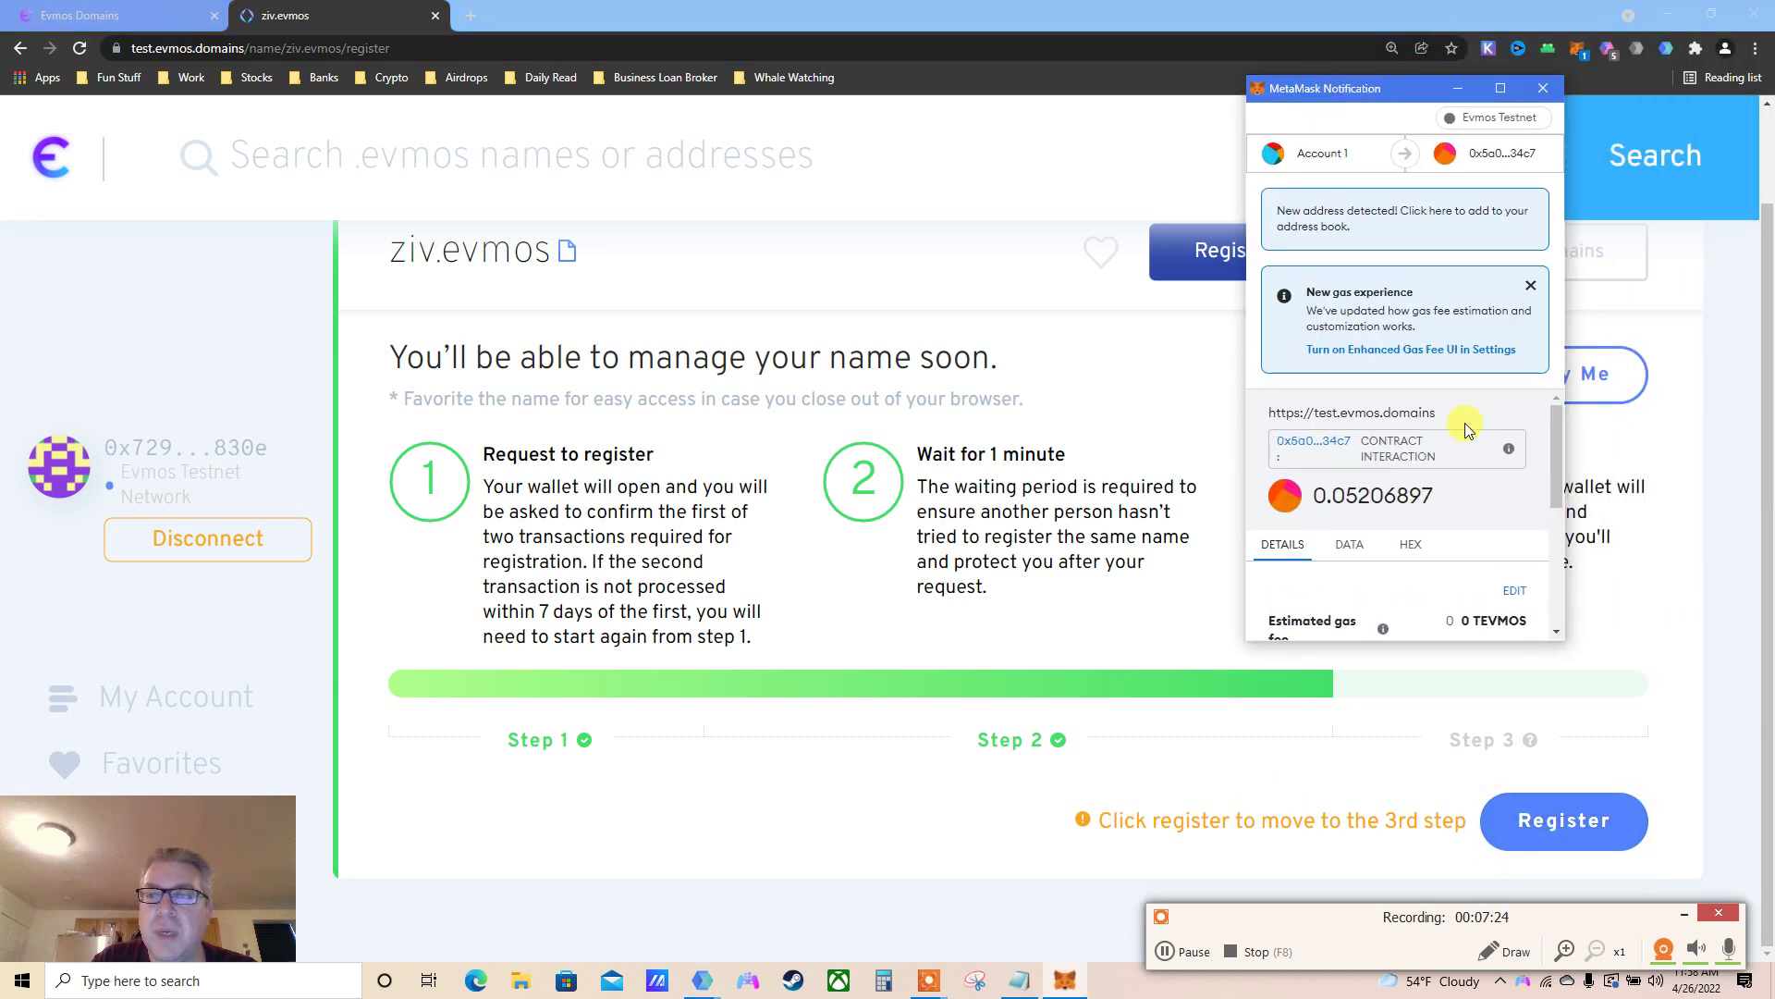
scroll(1557, 591, "down", 5)
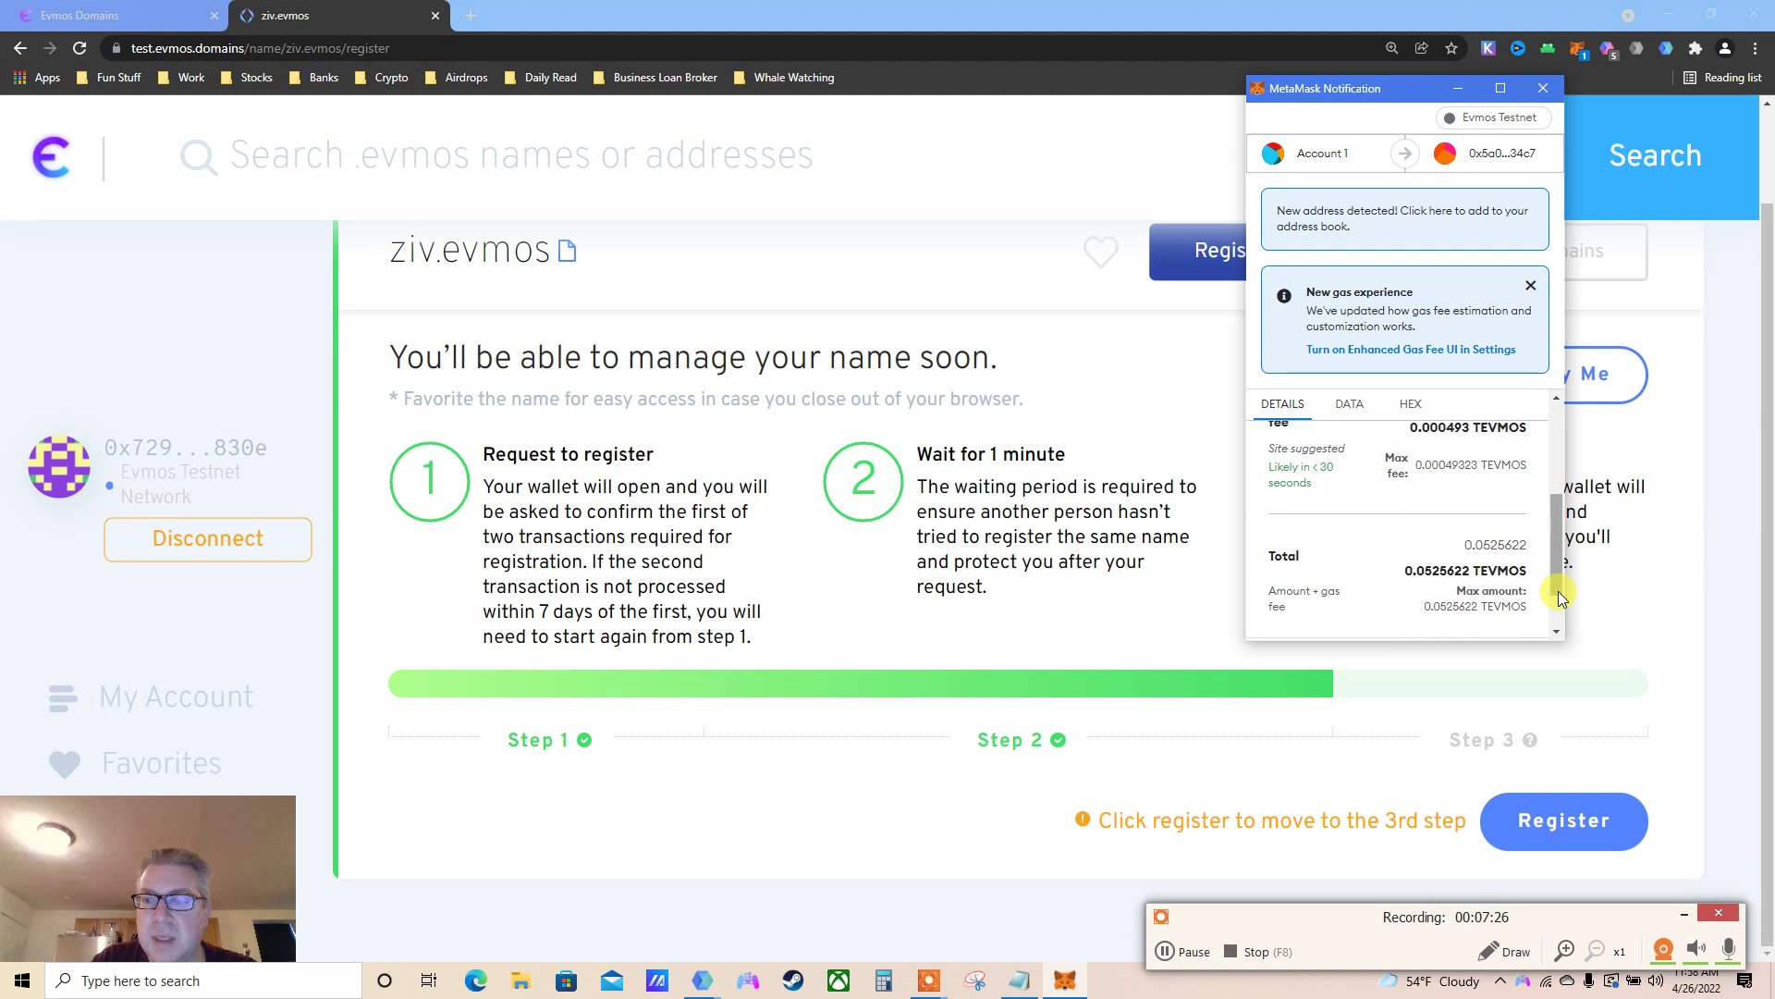
left_click(1468, 603)
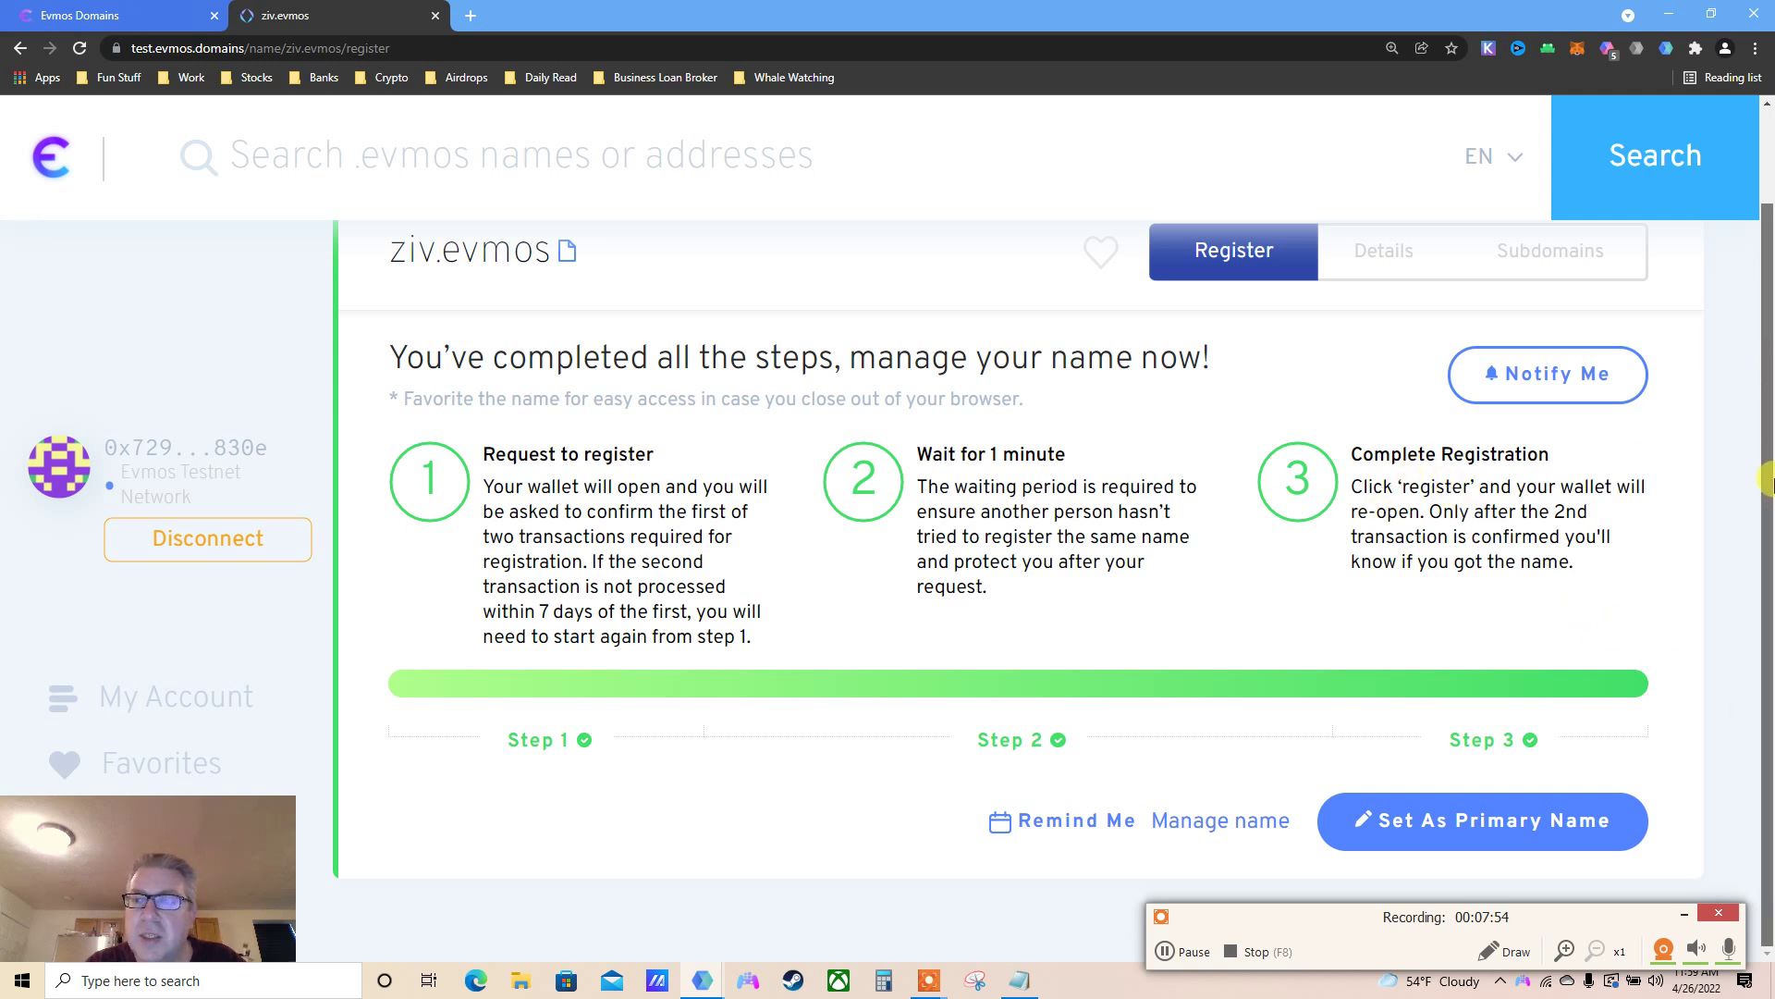
- Set ziv.evmos as the primary name, view My Account, and return to the home page
left_click(1436, 819)
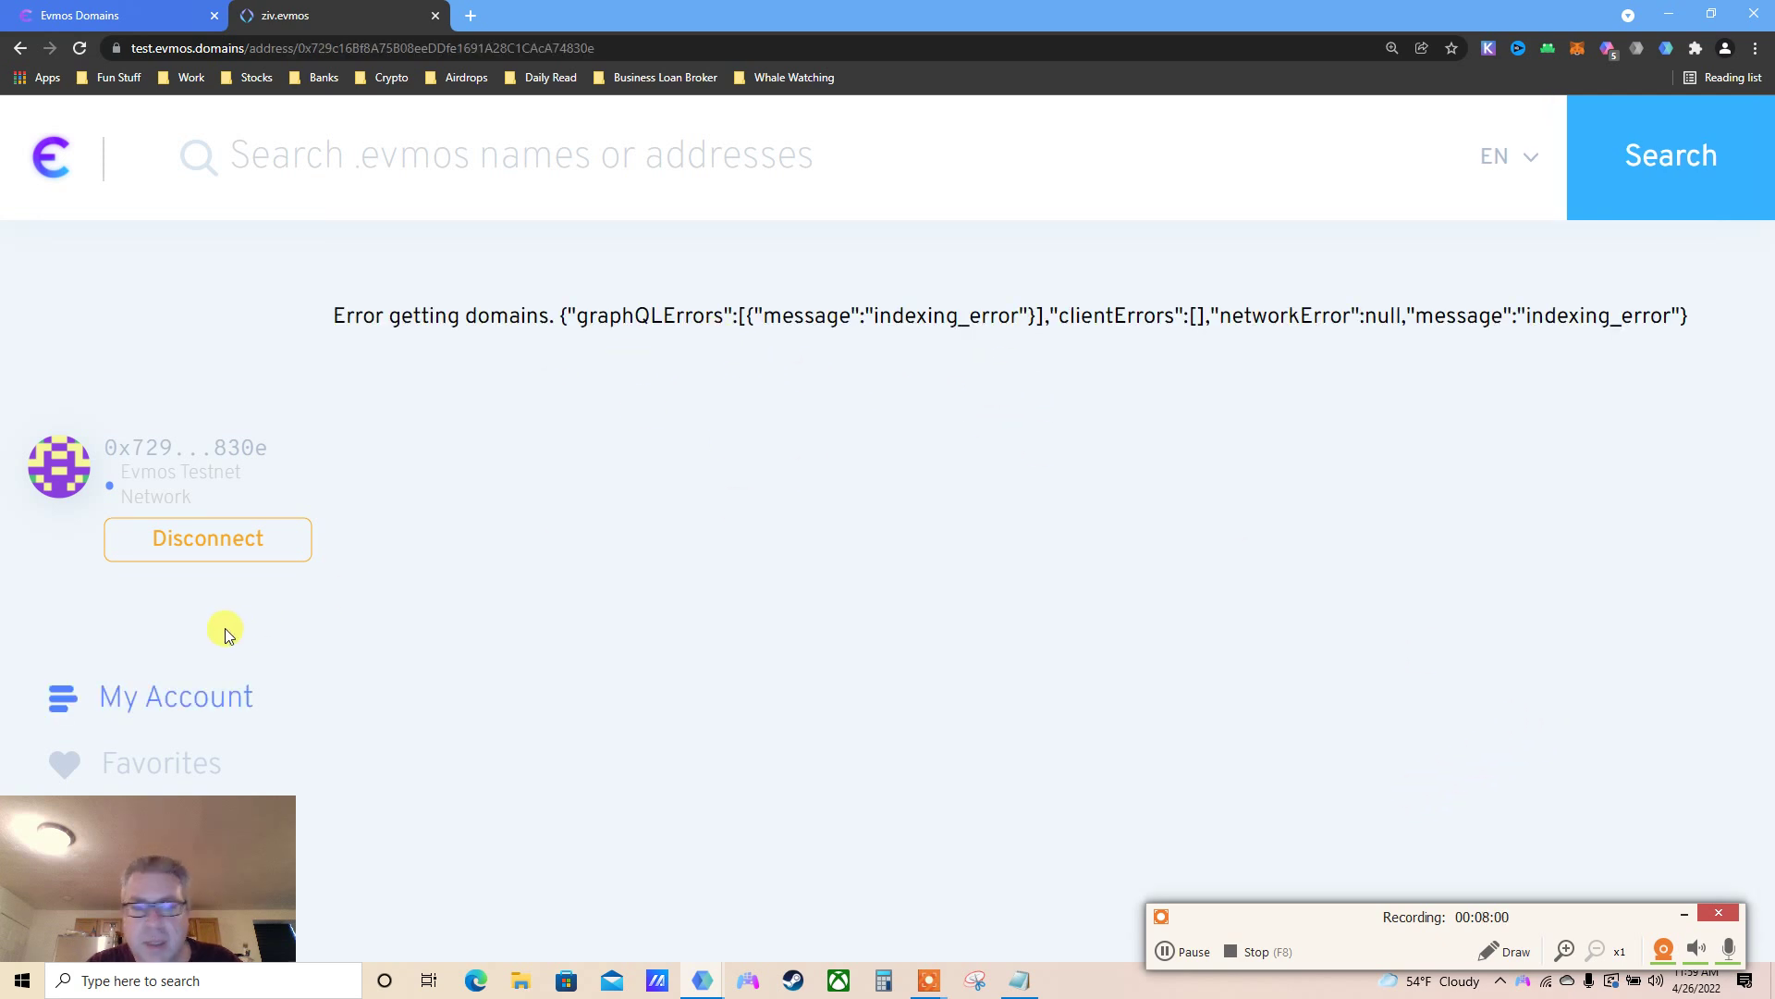
left_click(179, 697)
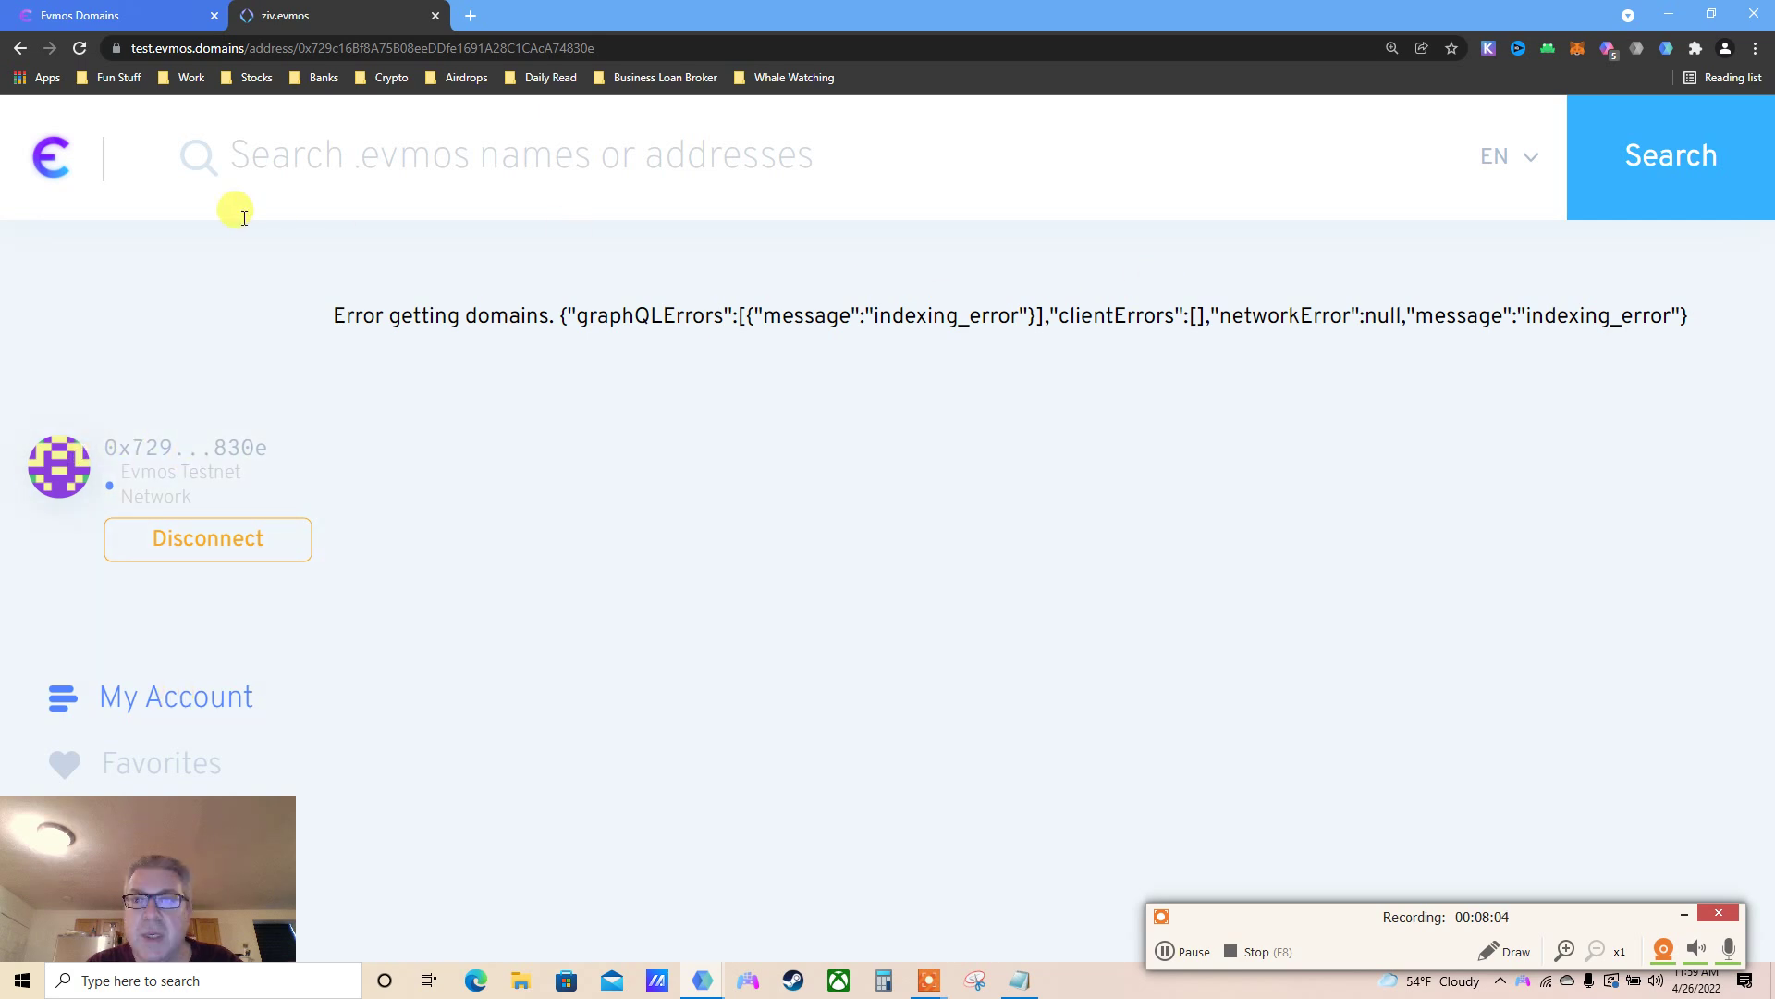
left_click(62, 164)
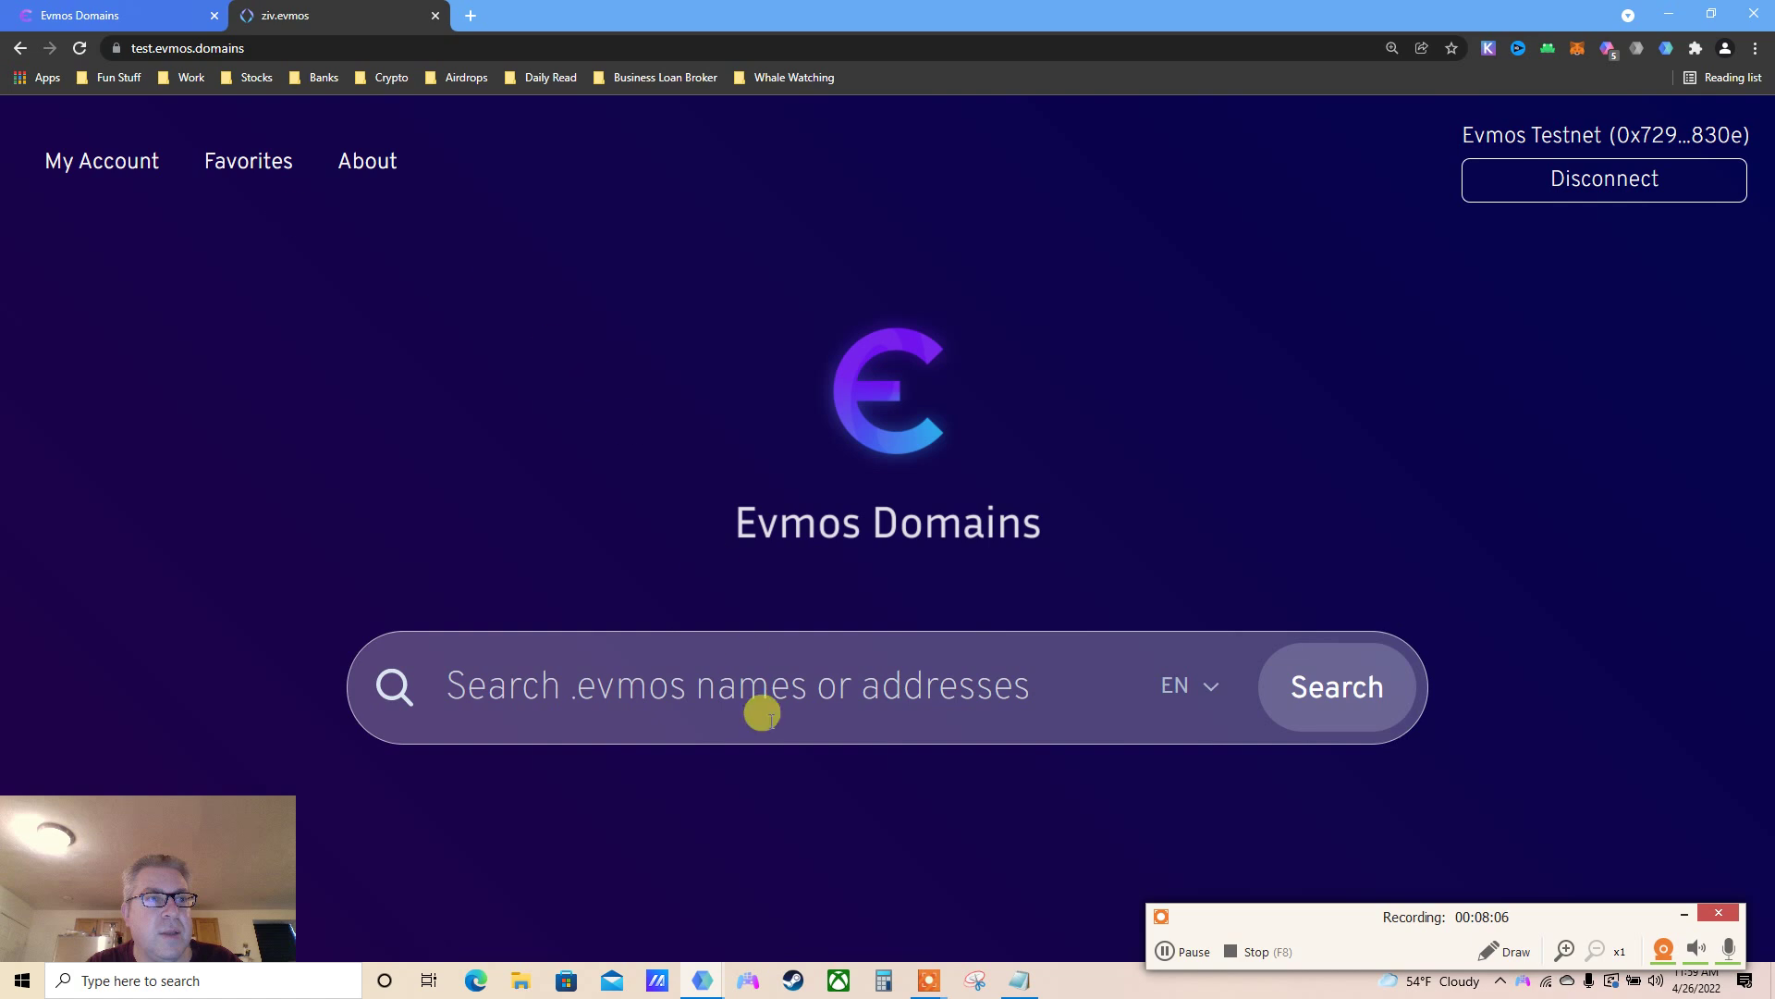
- Search for ziv, open its details page, then go back and reload the home page after the 404
left_click(754, 694)
type("ziv")
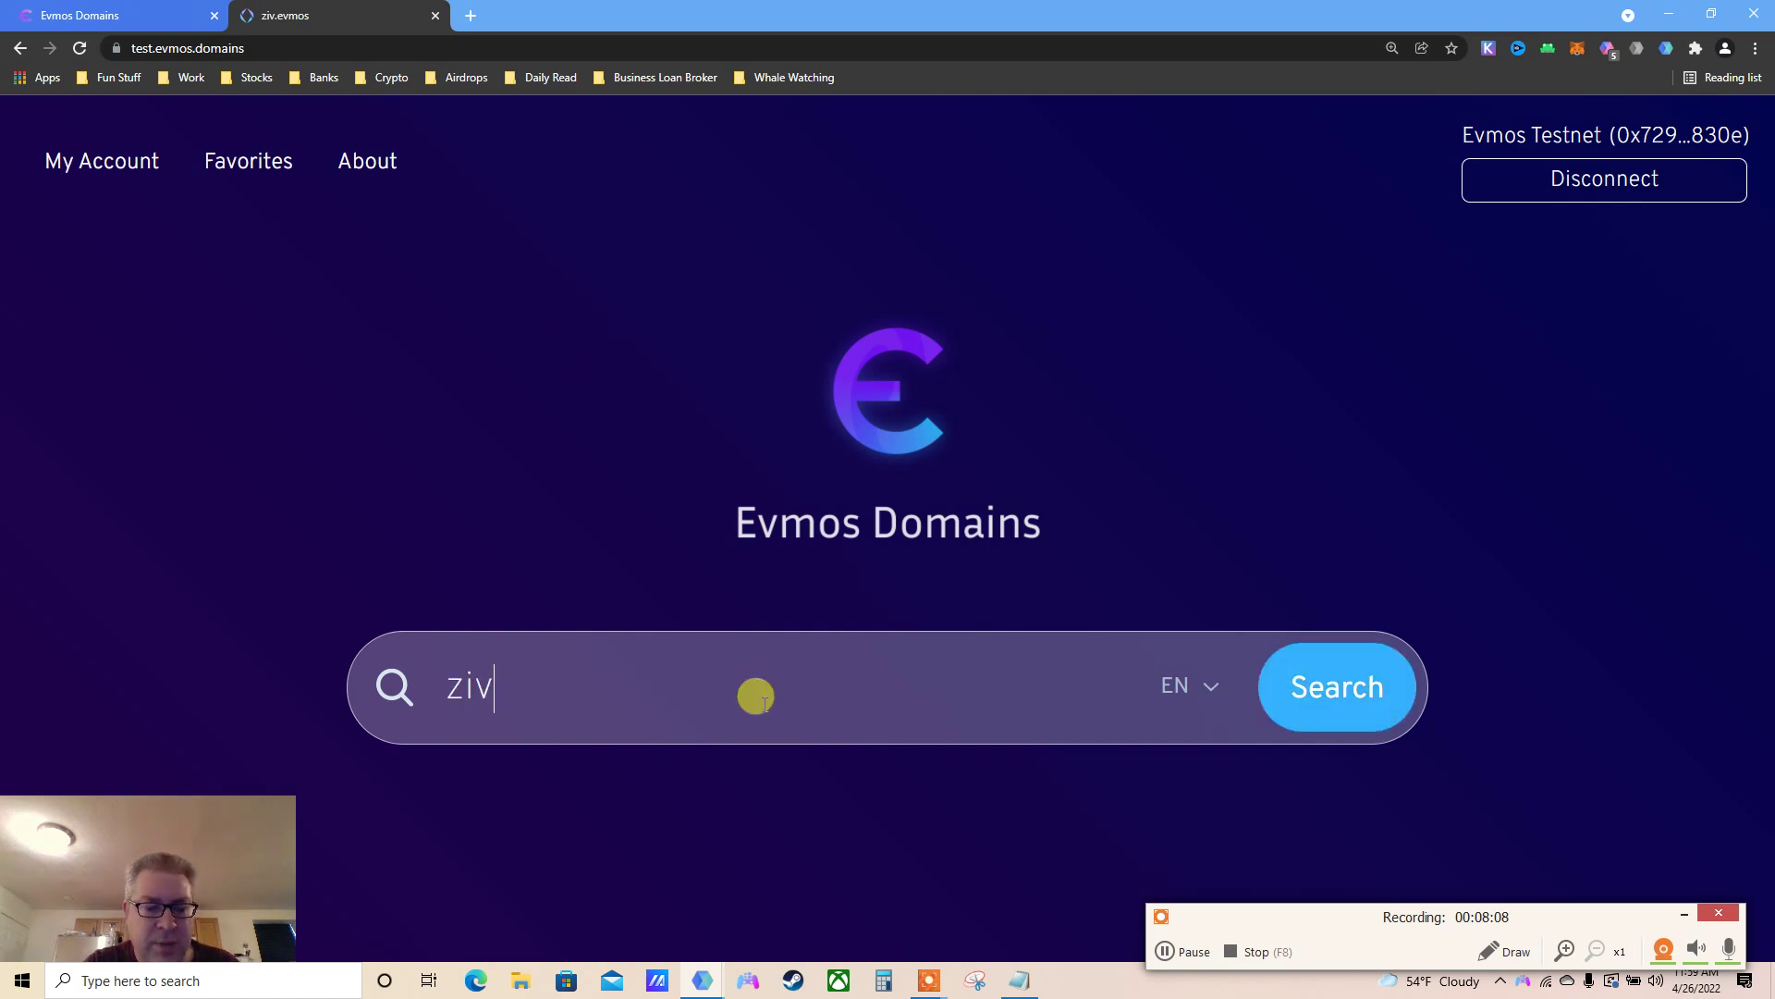
key("Return")
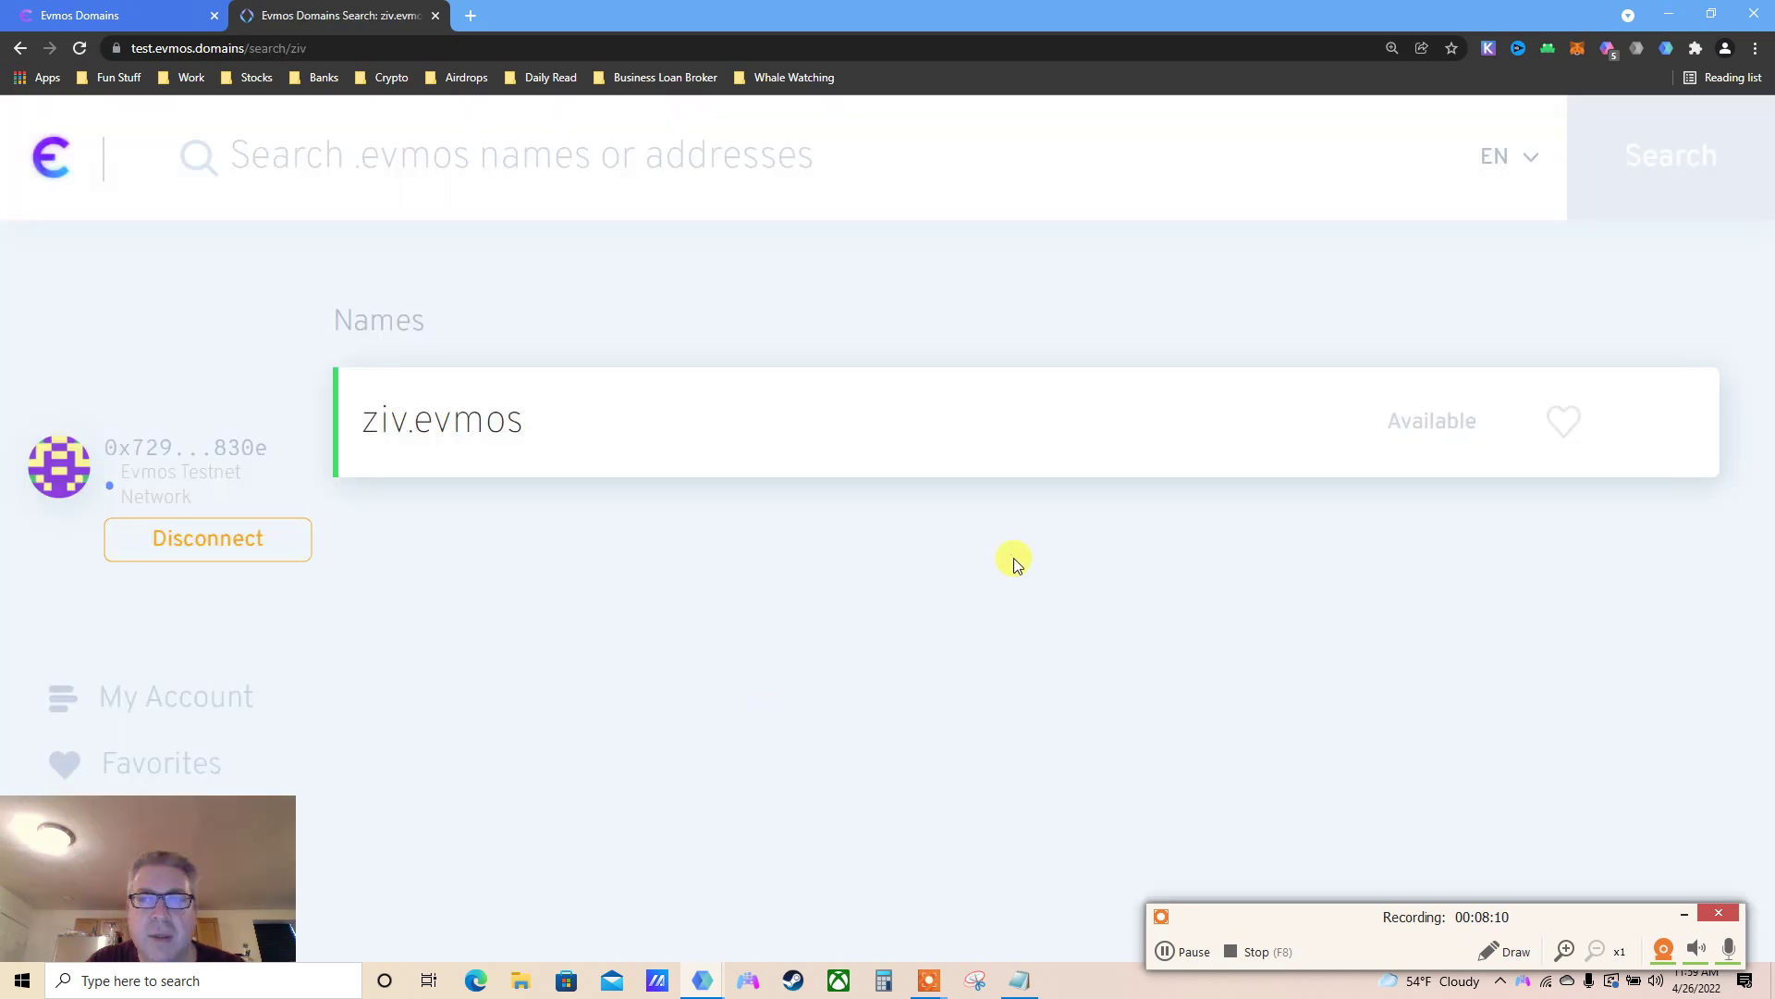
left_click(636, 455)
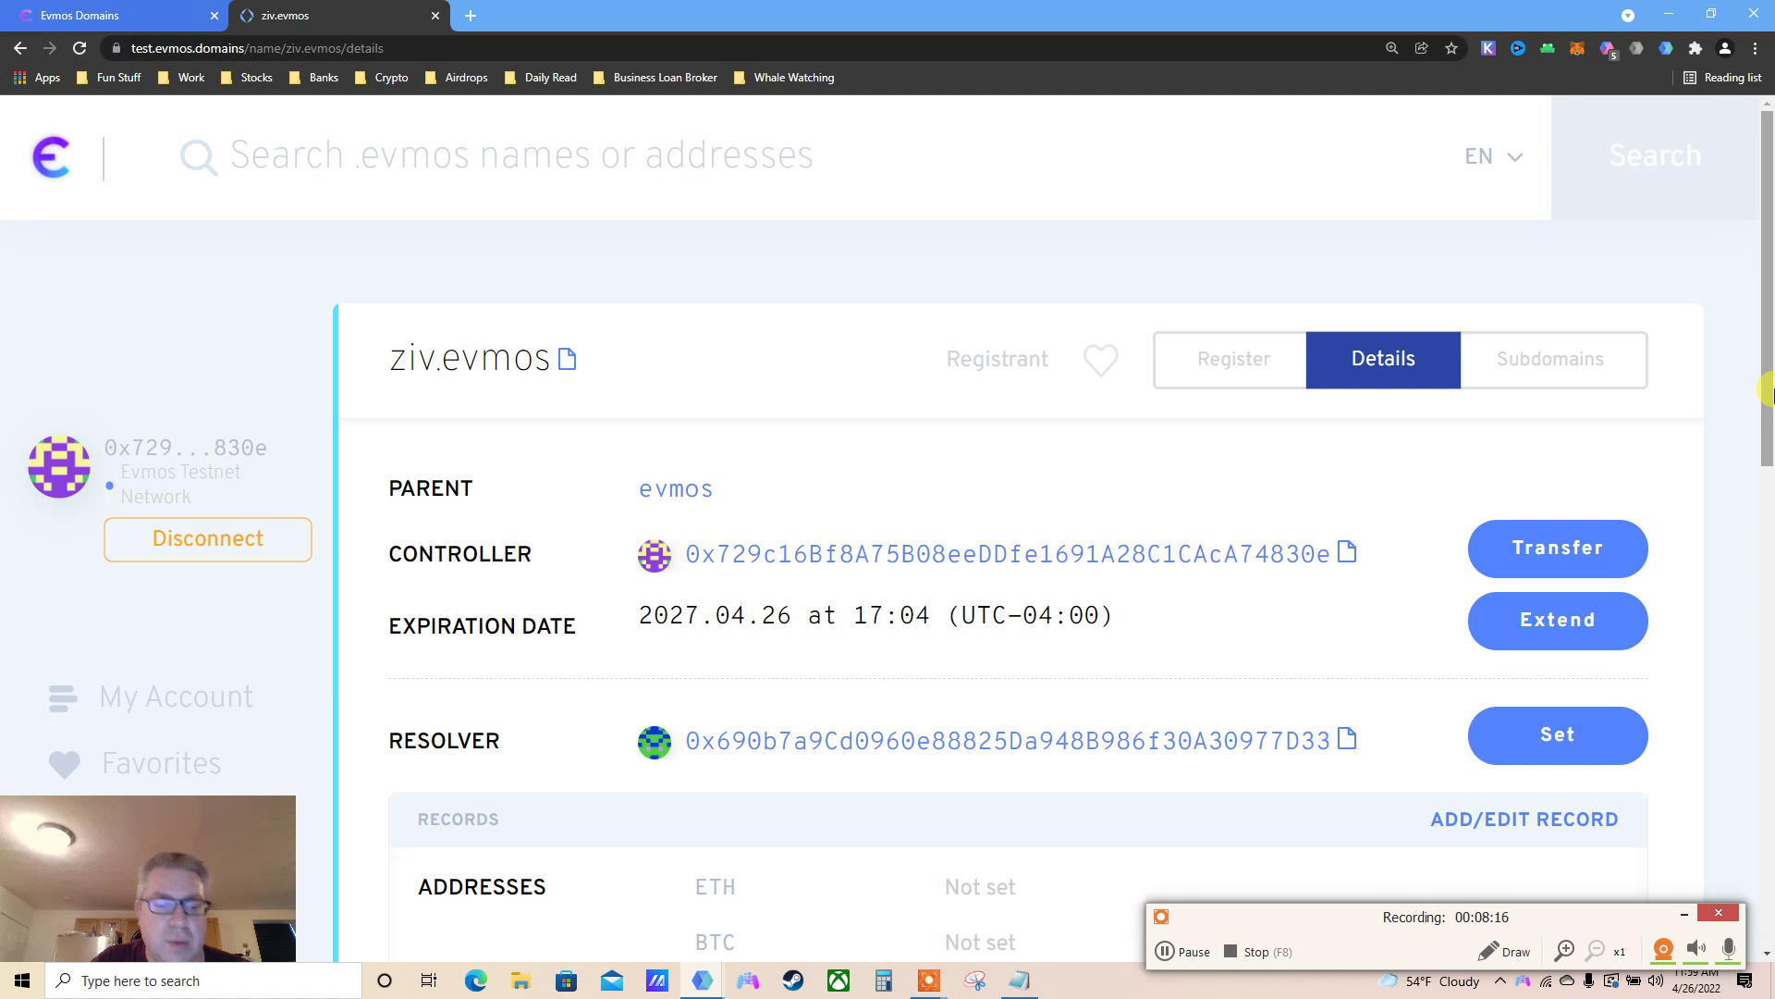
key("F5")
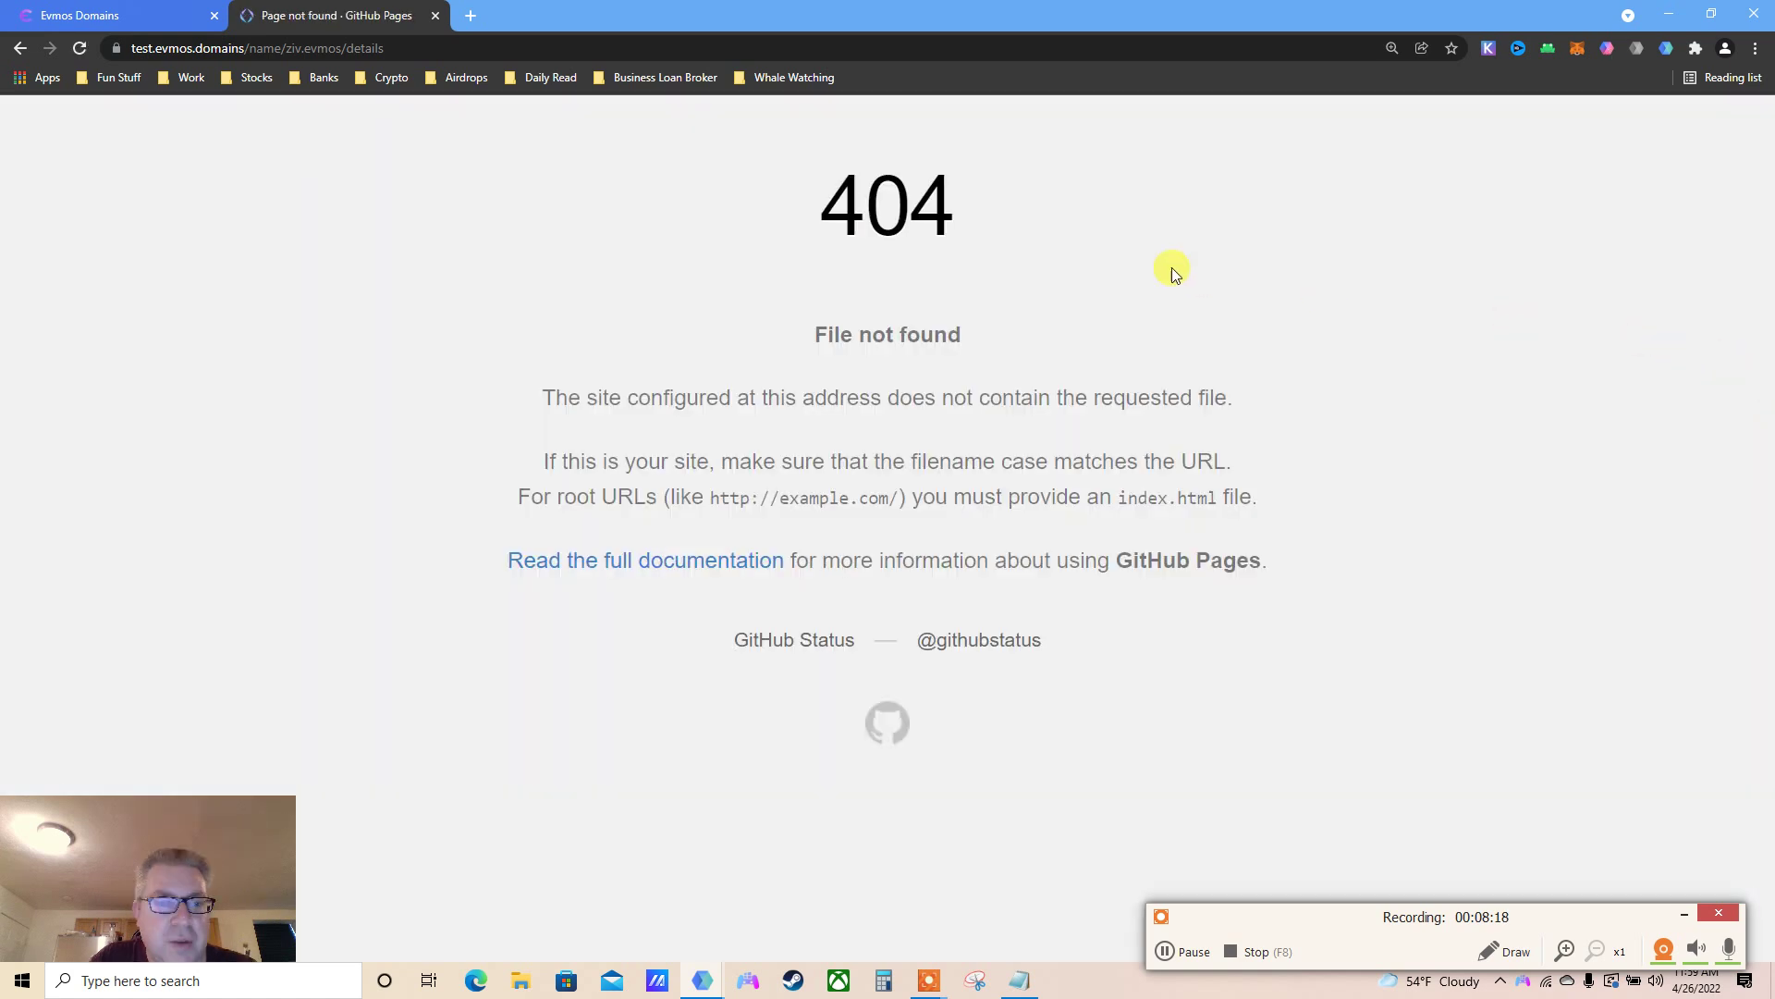
key("F5")
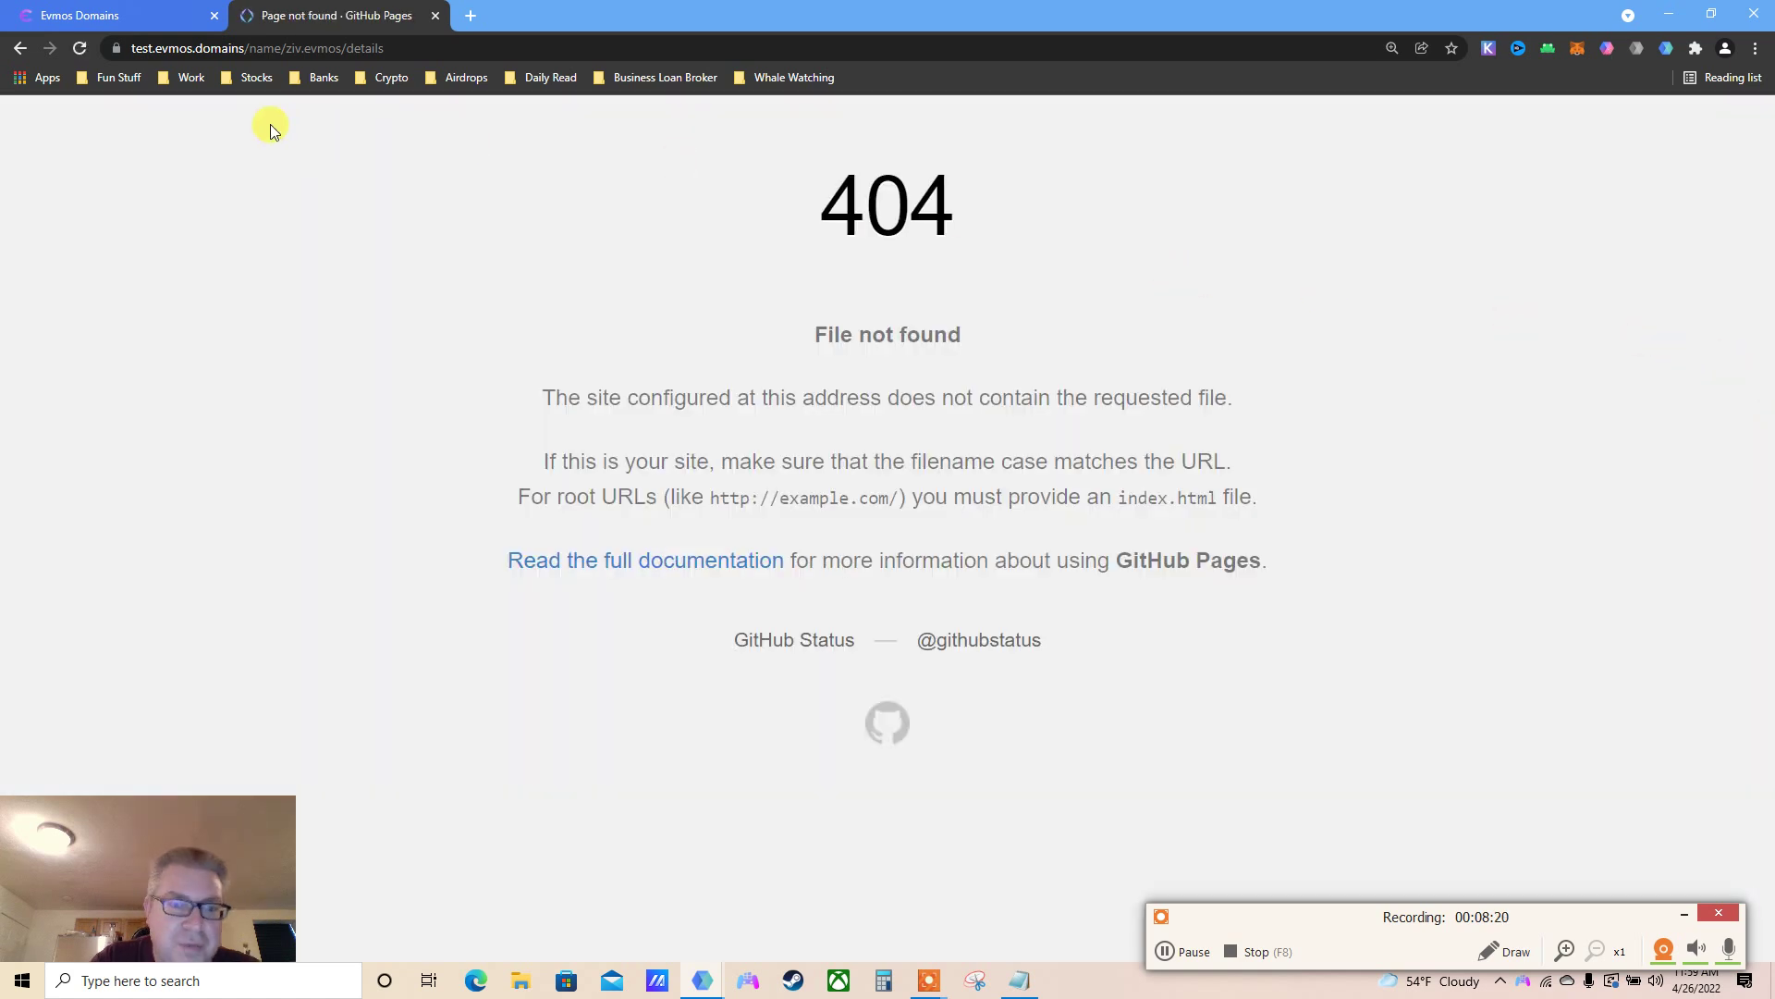
left_click(19, 49)
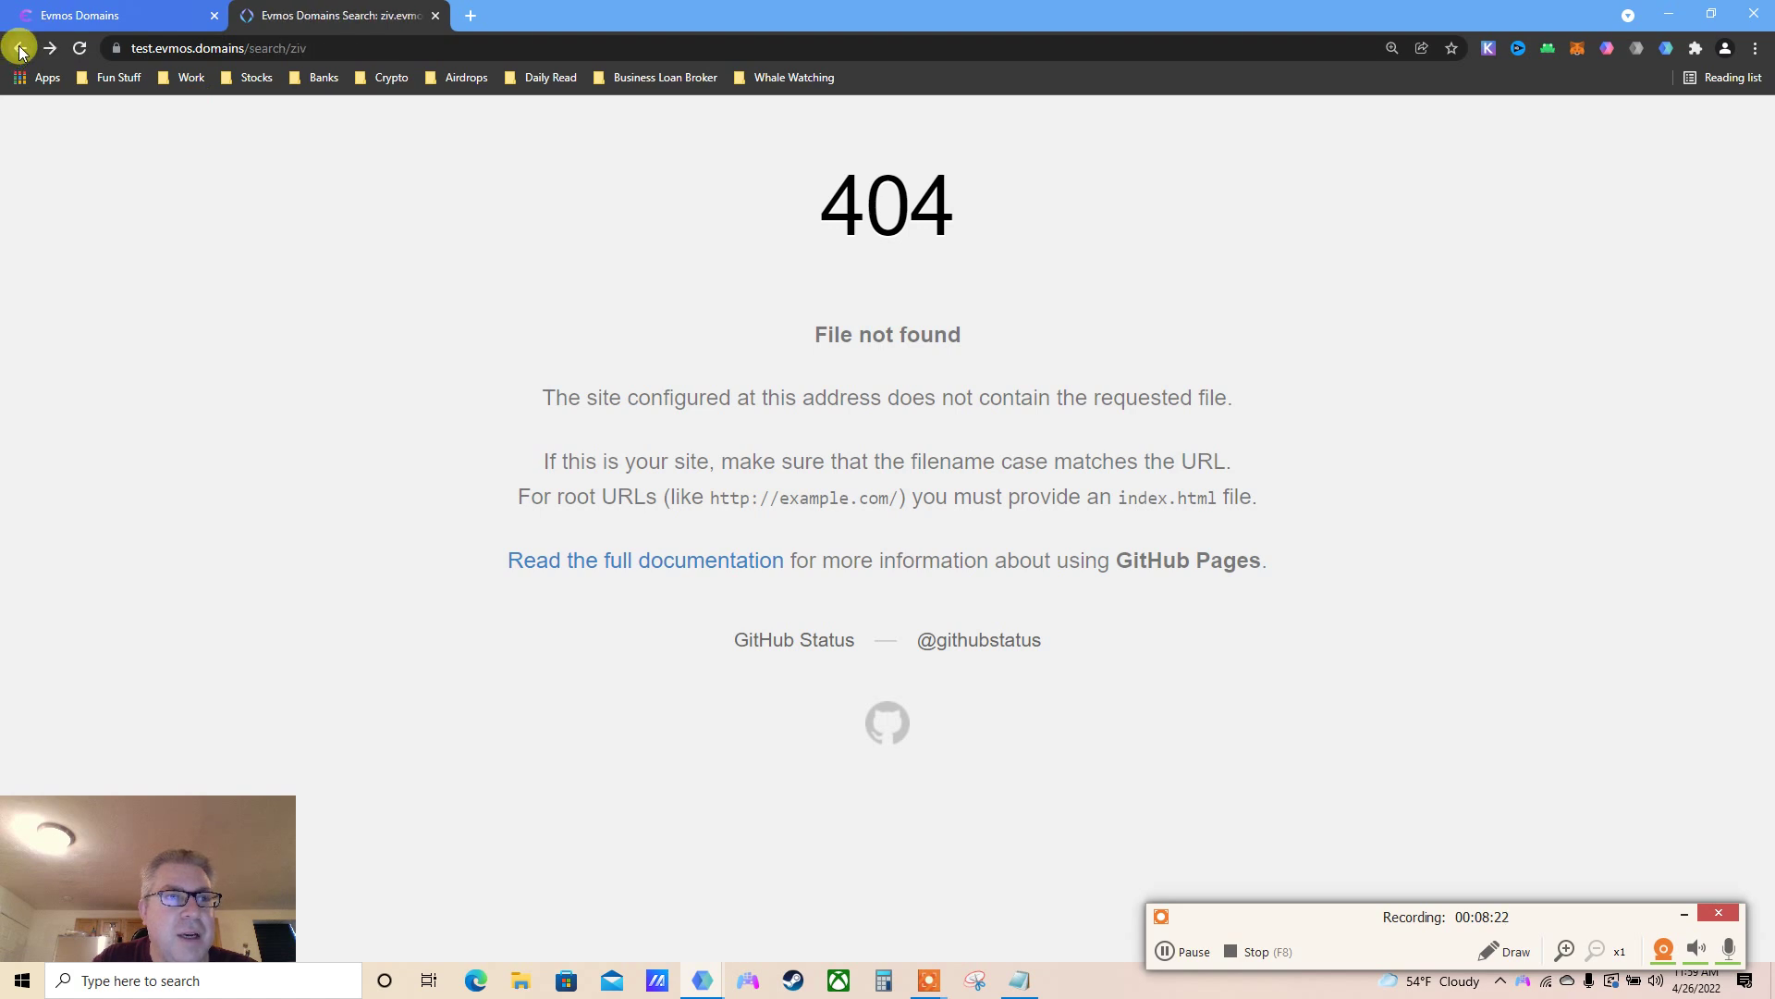
left_click(19, 49)
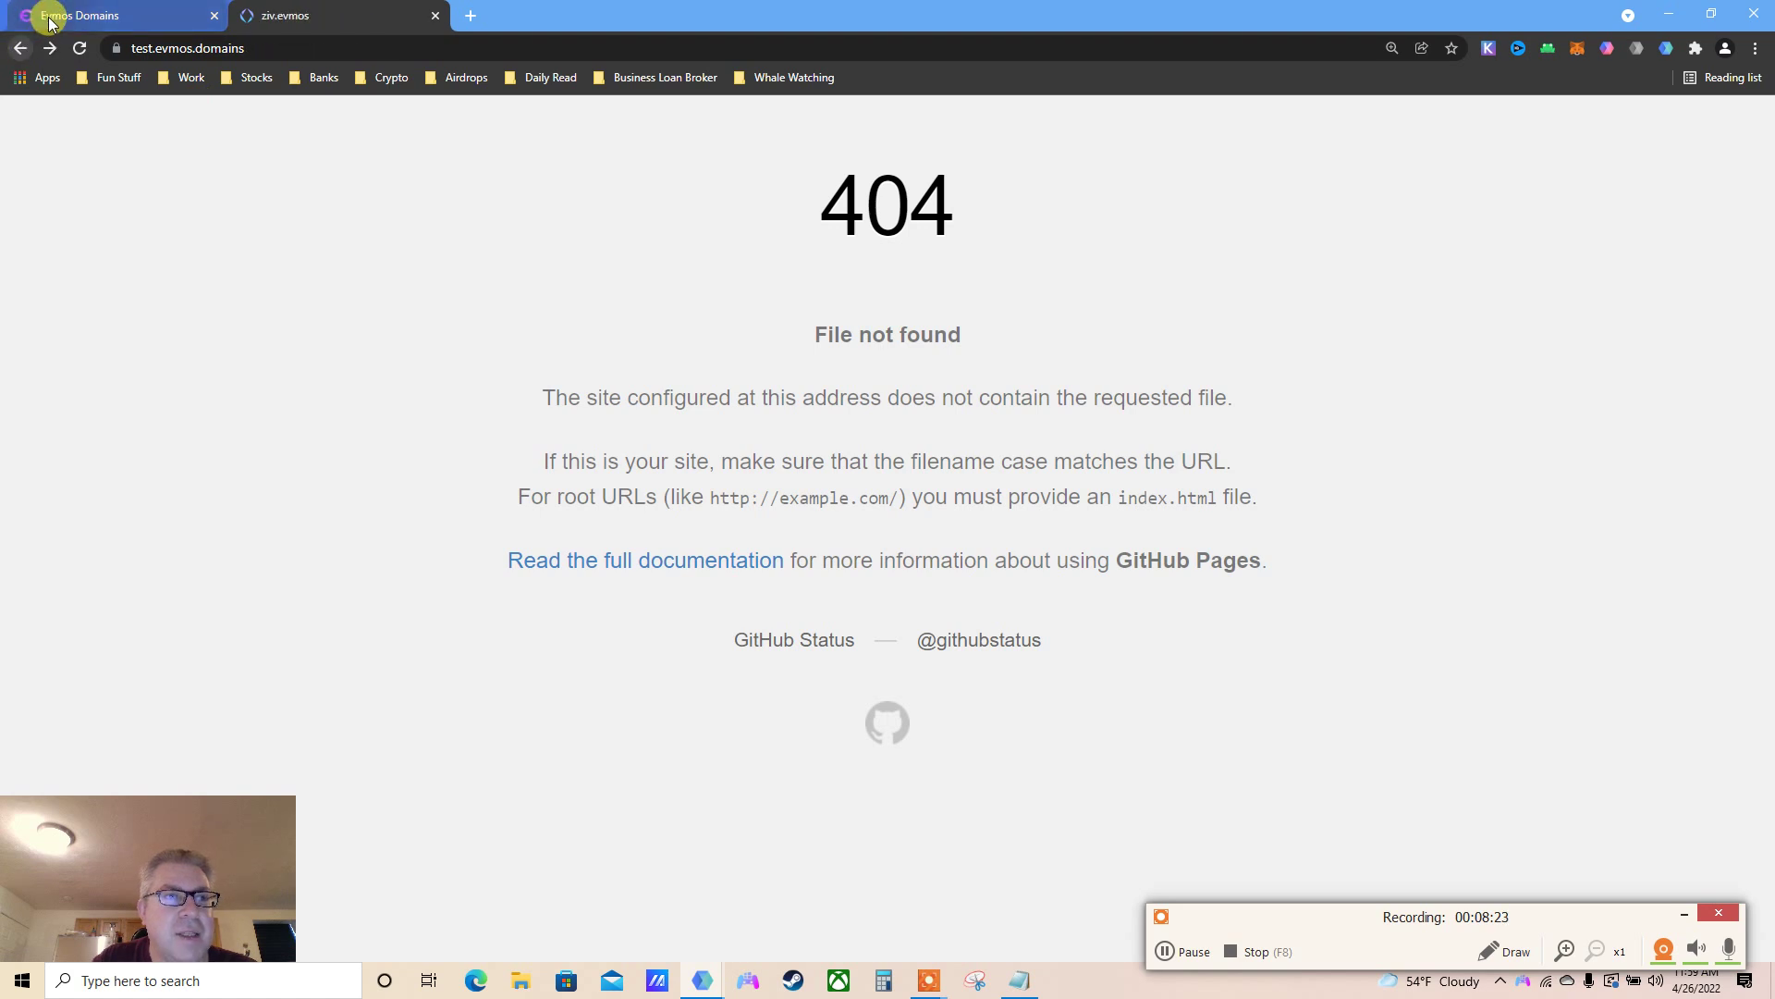
left_click(442, 37)
key("Return")
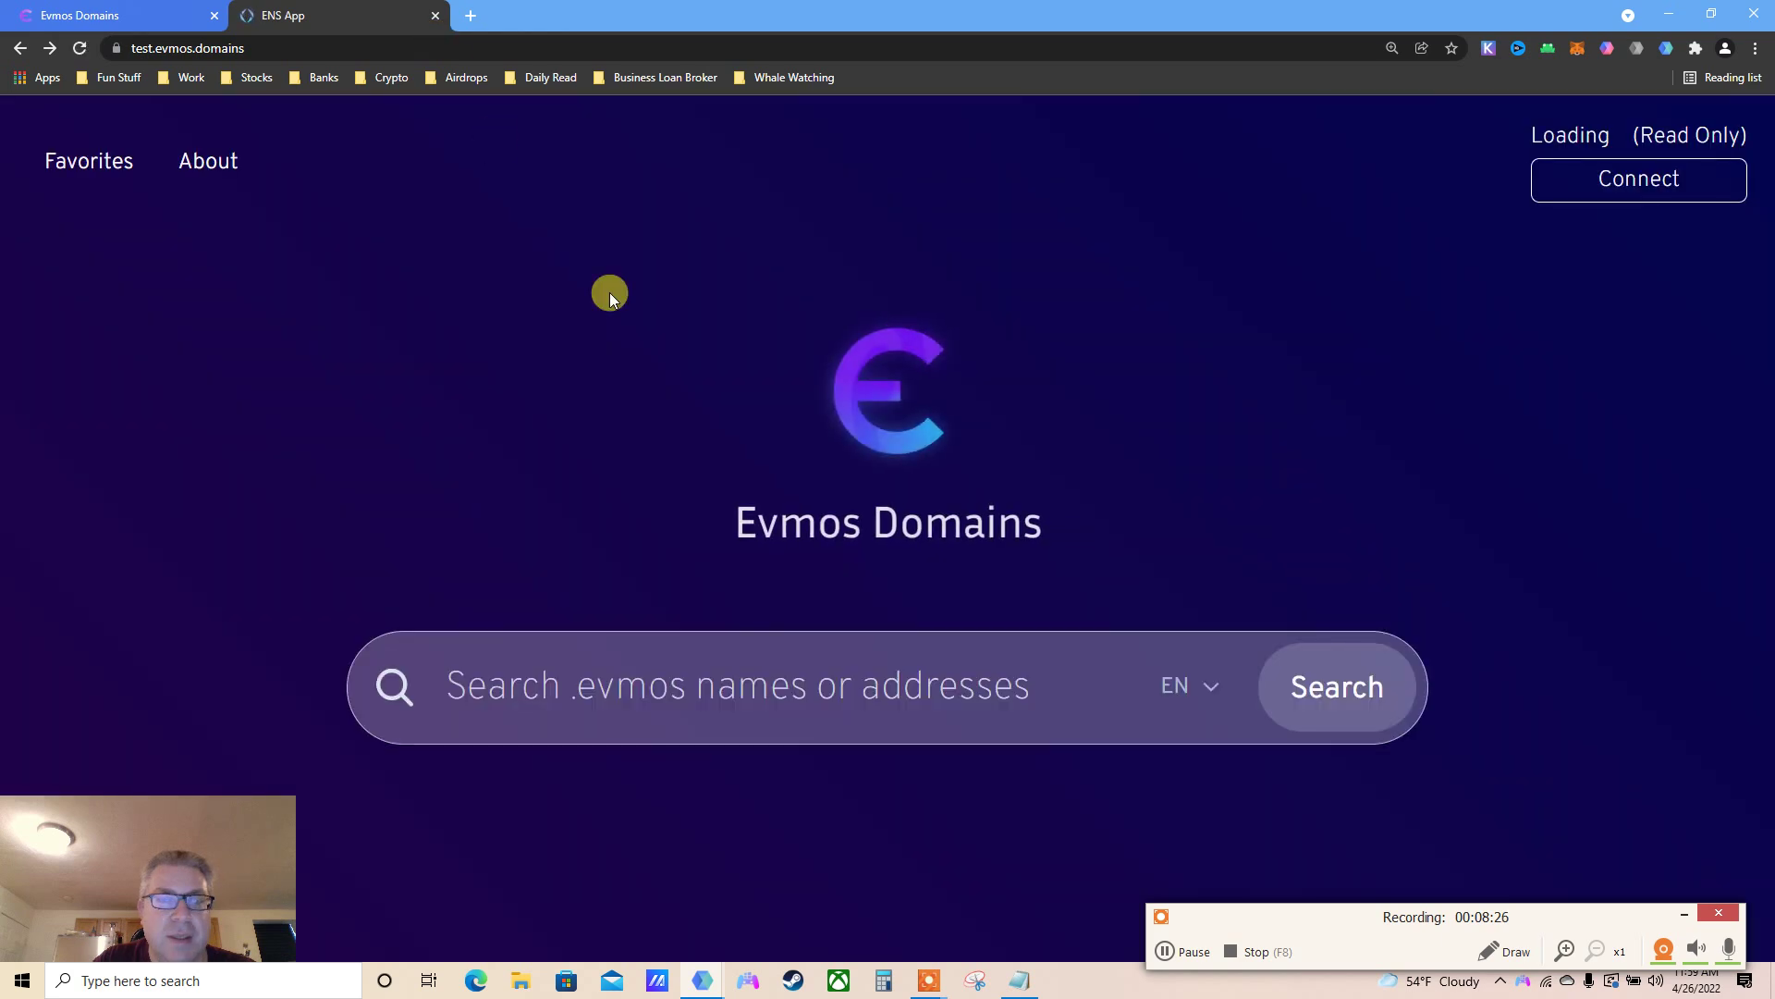
- Search for Ziv and open the ziv.evmos result, unavailable until 2027.04.26
left_click(719, 693)
type("Zi")
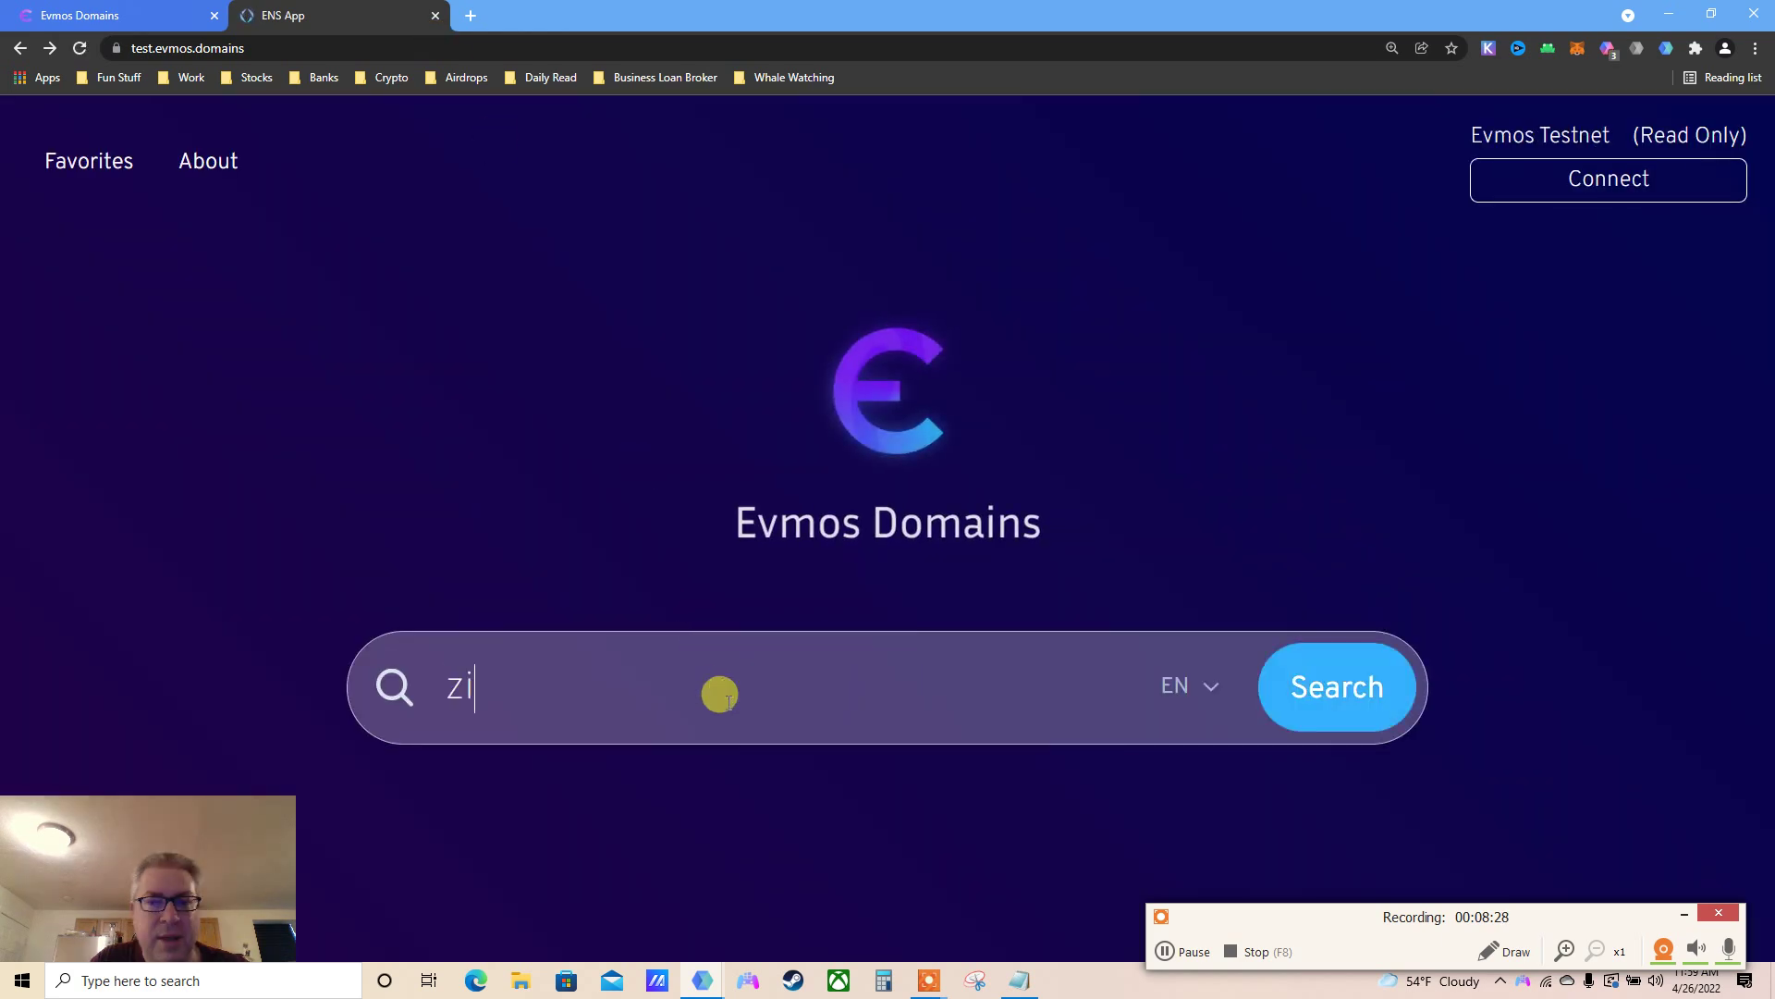
type("v")
key("Return")
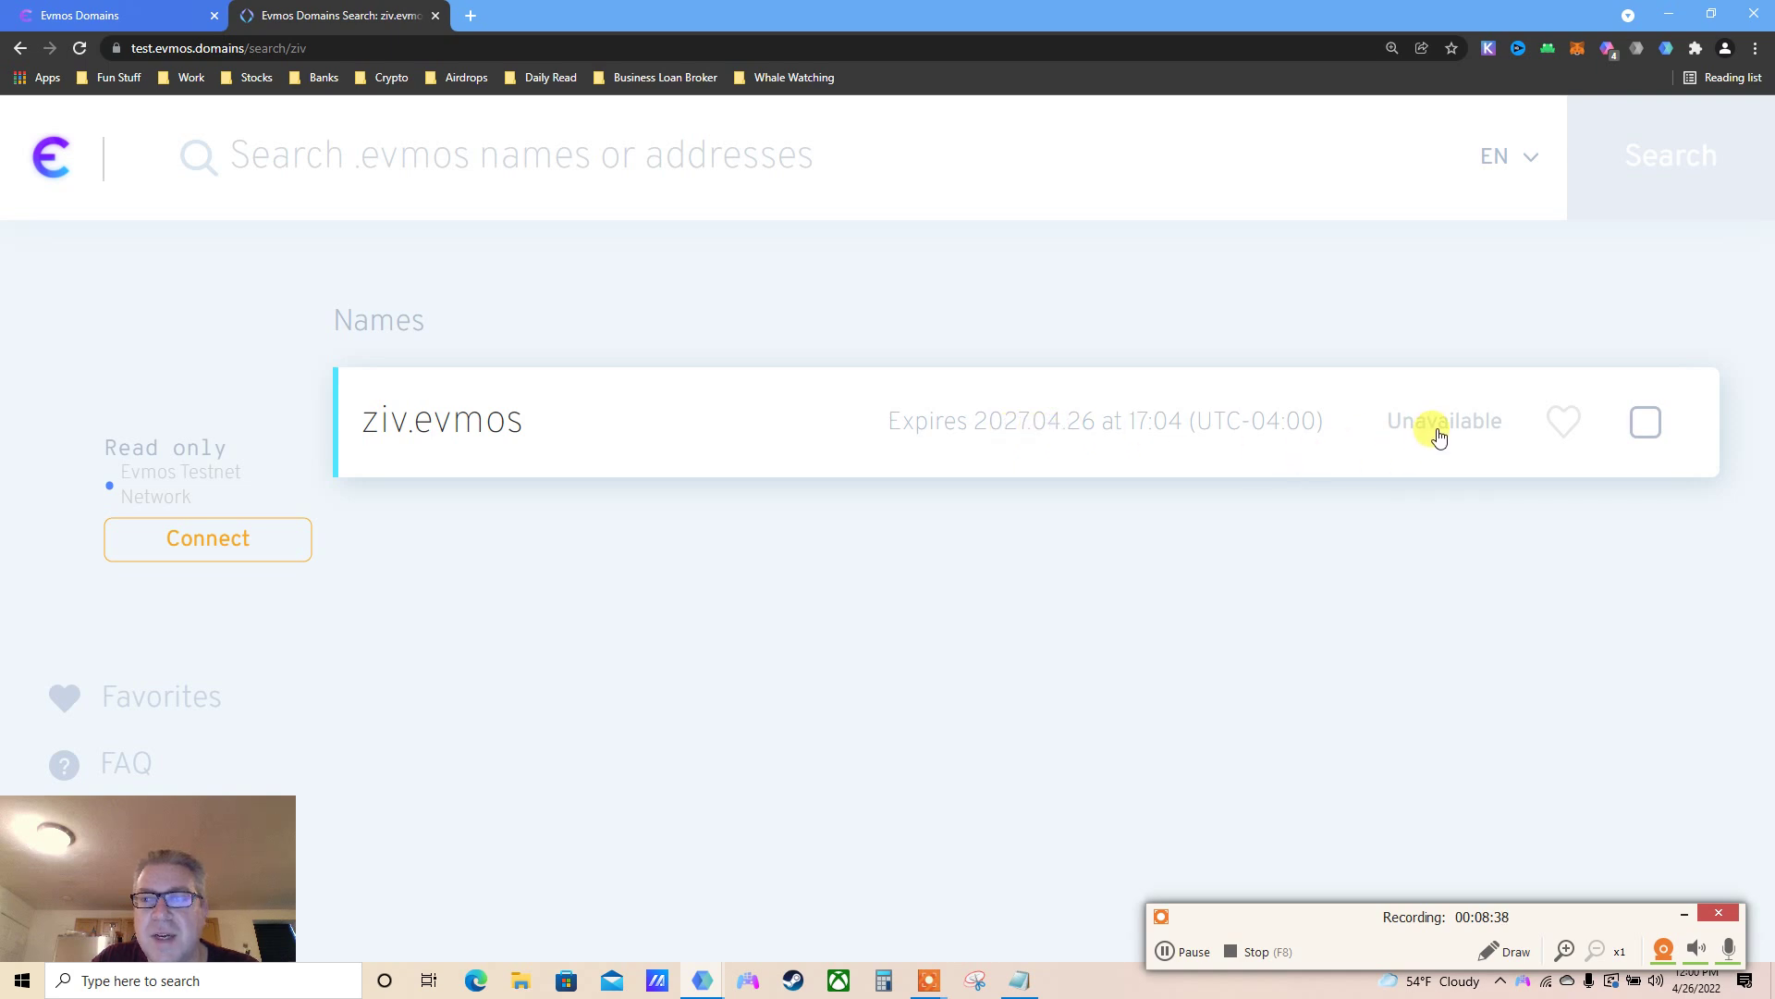
left_click(715, 430)
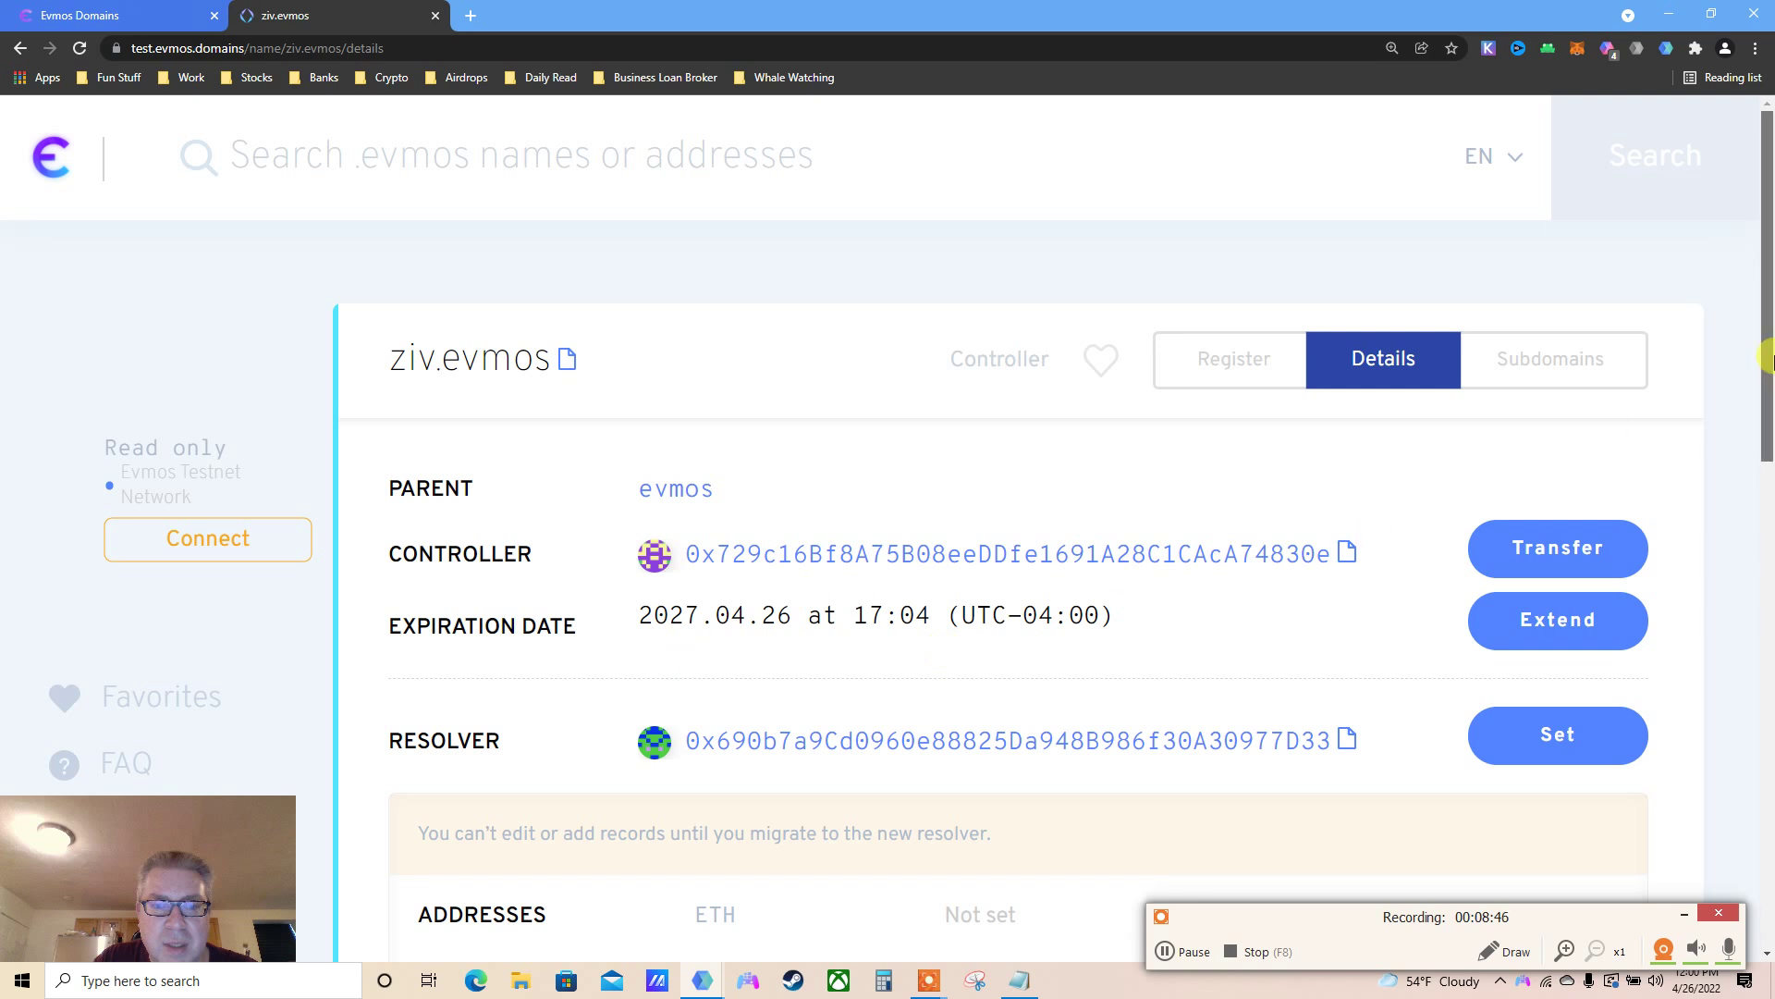
- Scroll through the ziv.evmos details records and select the com.twitter record label
scroll(1766, 361, "down", 3)
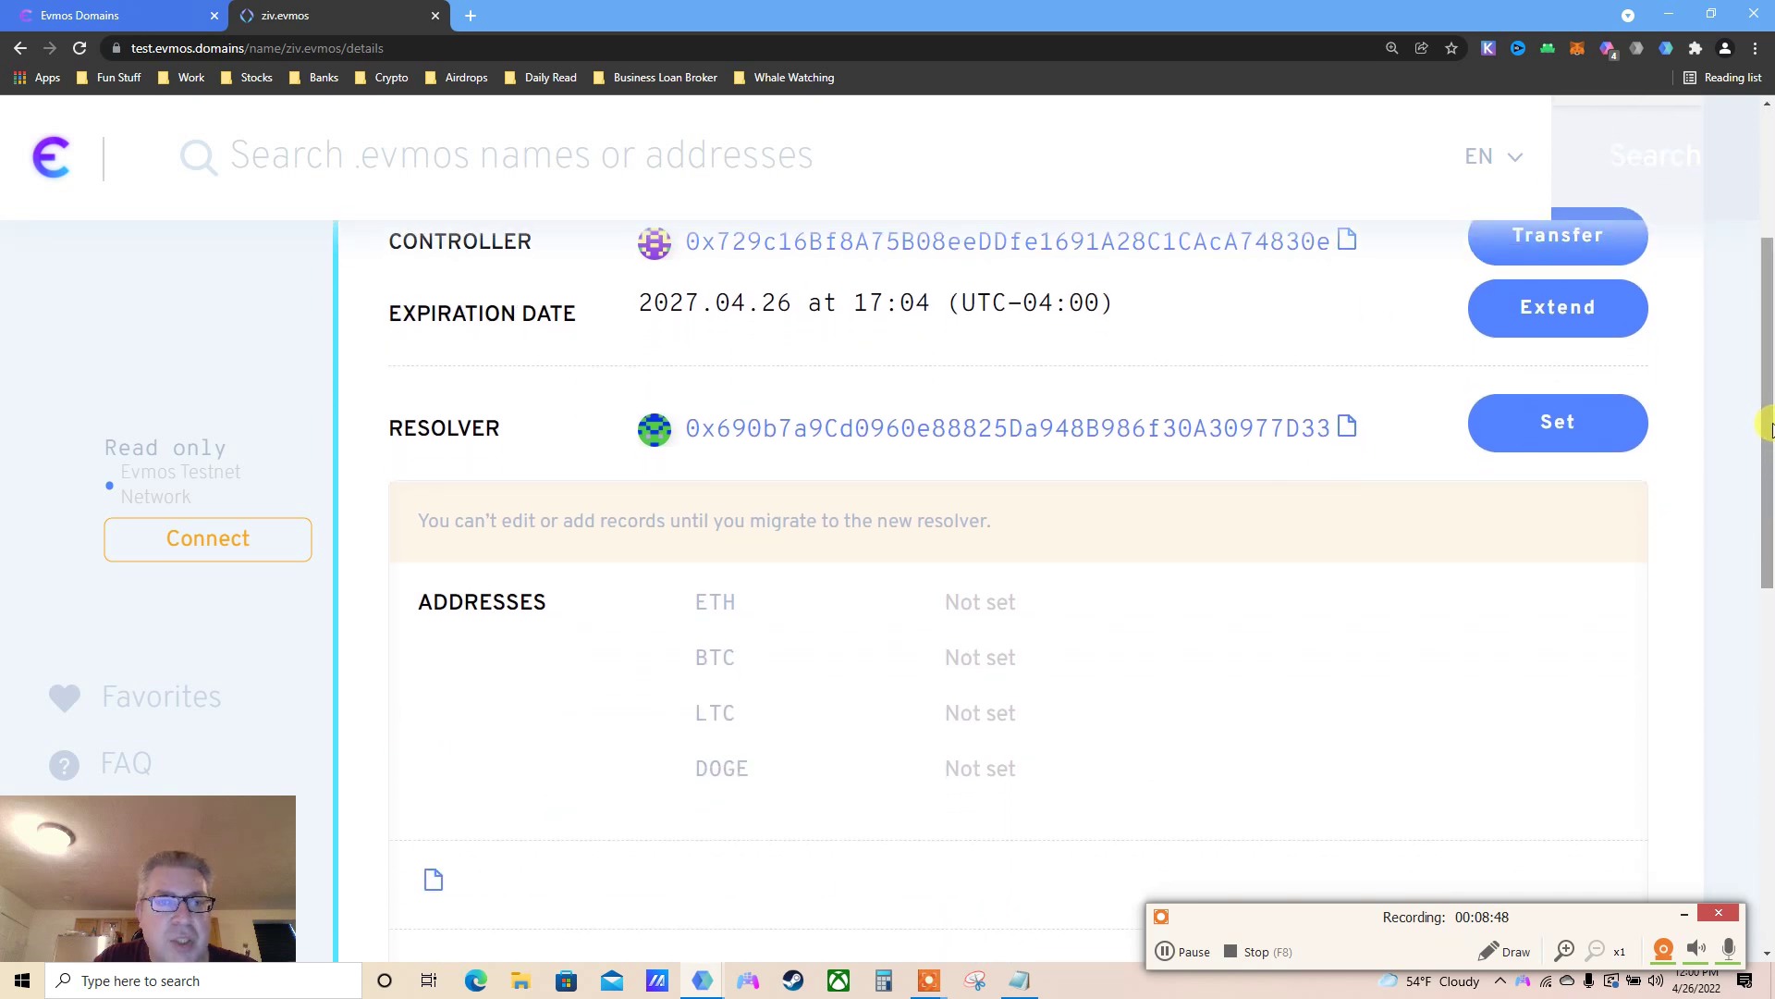
left_click_drag(1766, 427, 1766, 470)
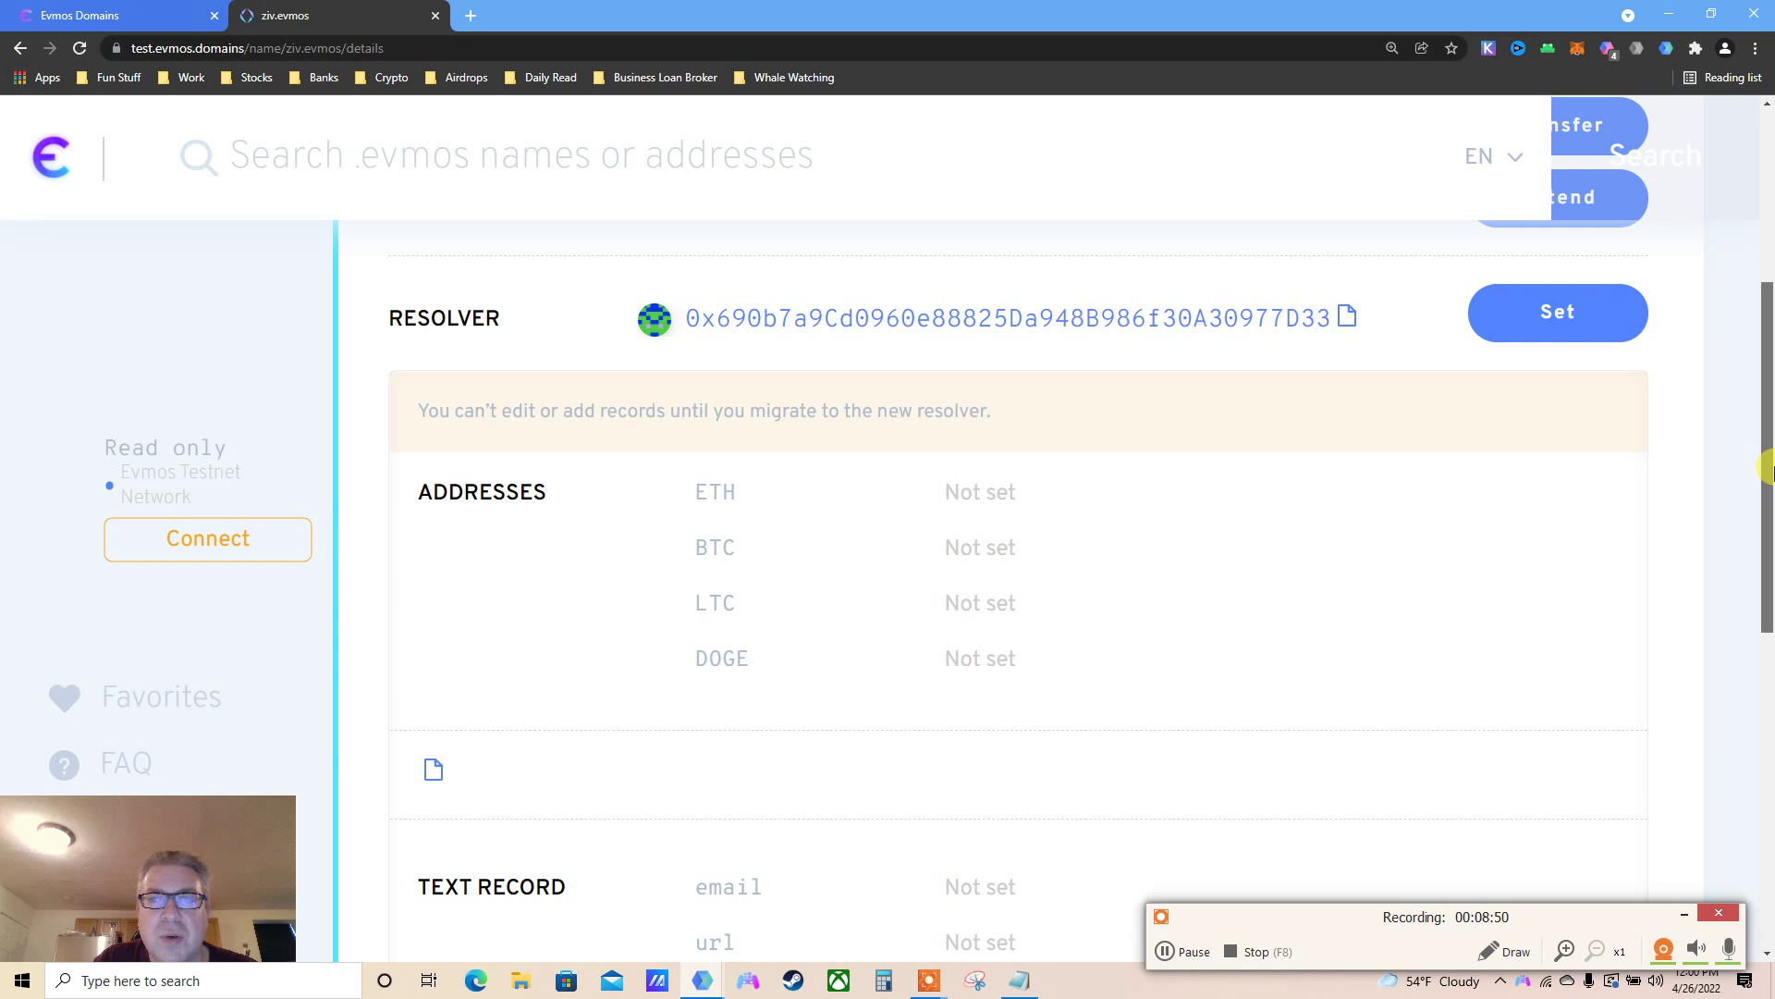
scroll(1766, 477, "down", 2)
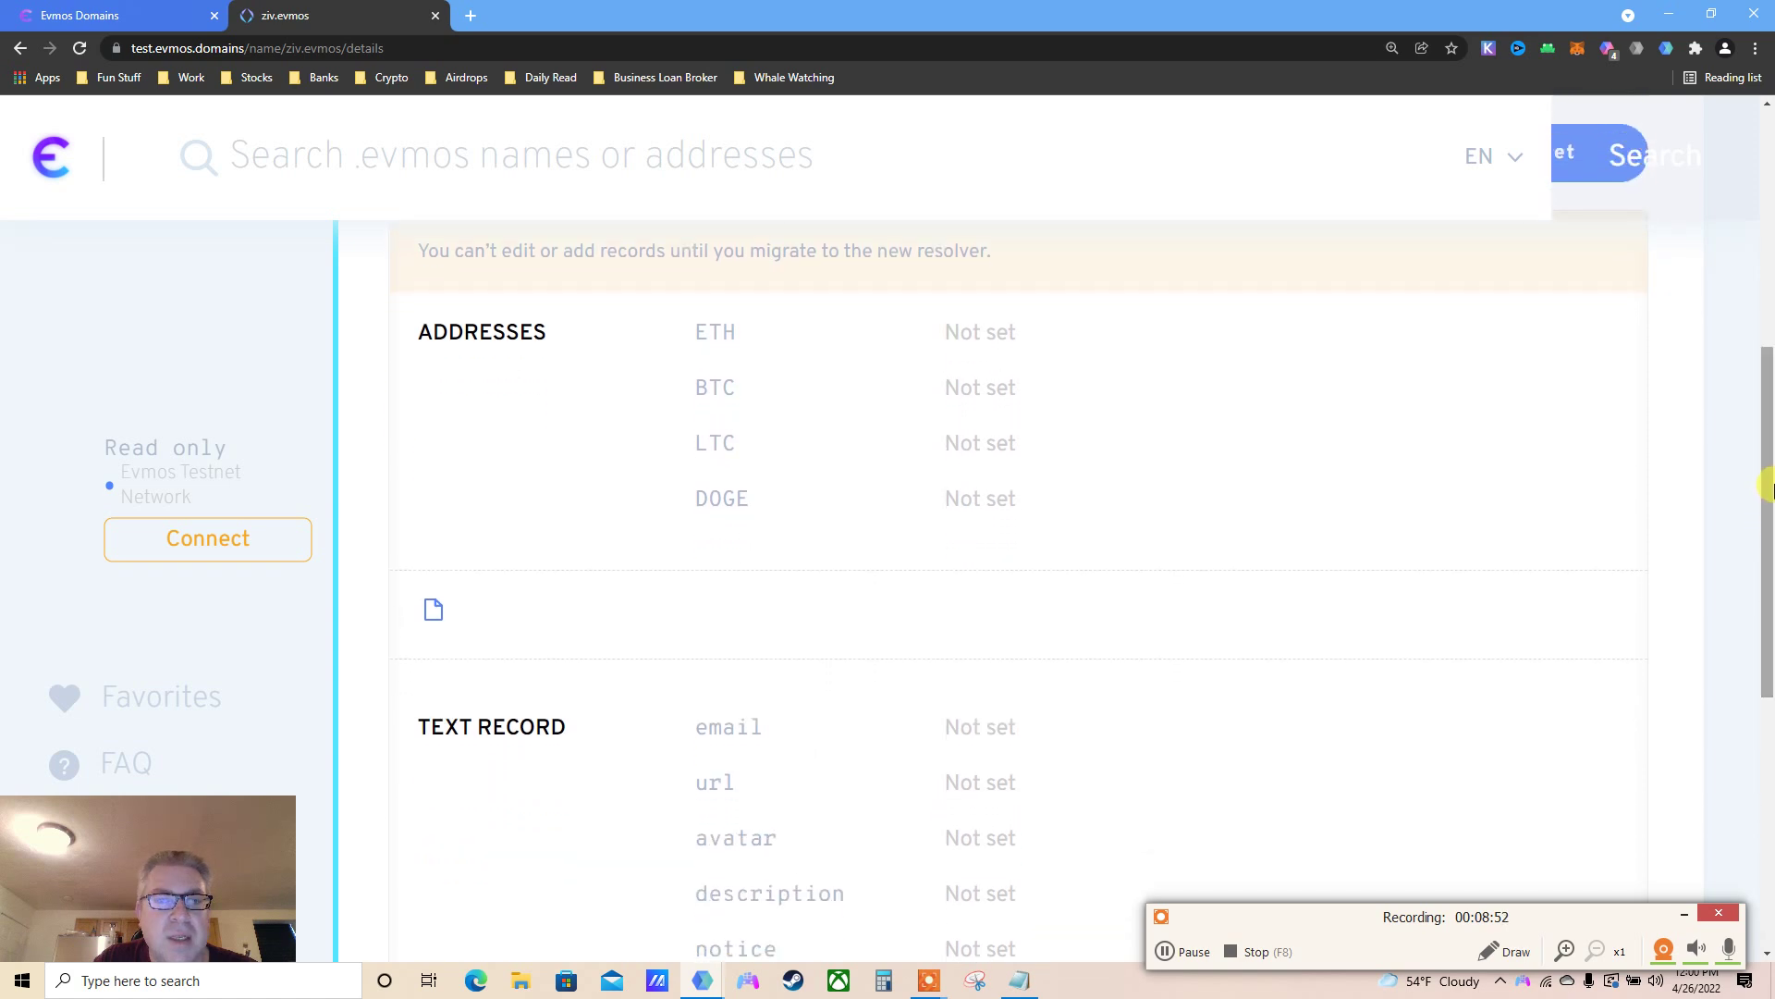
left_click_drag(1766, 490, 1750, 678)
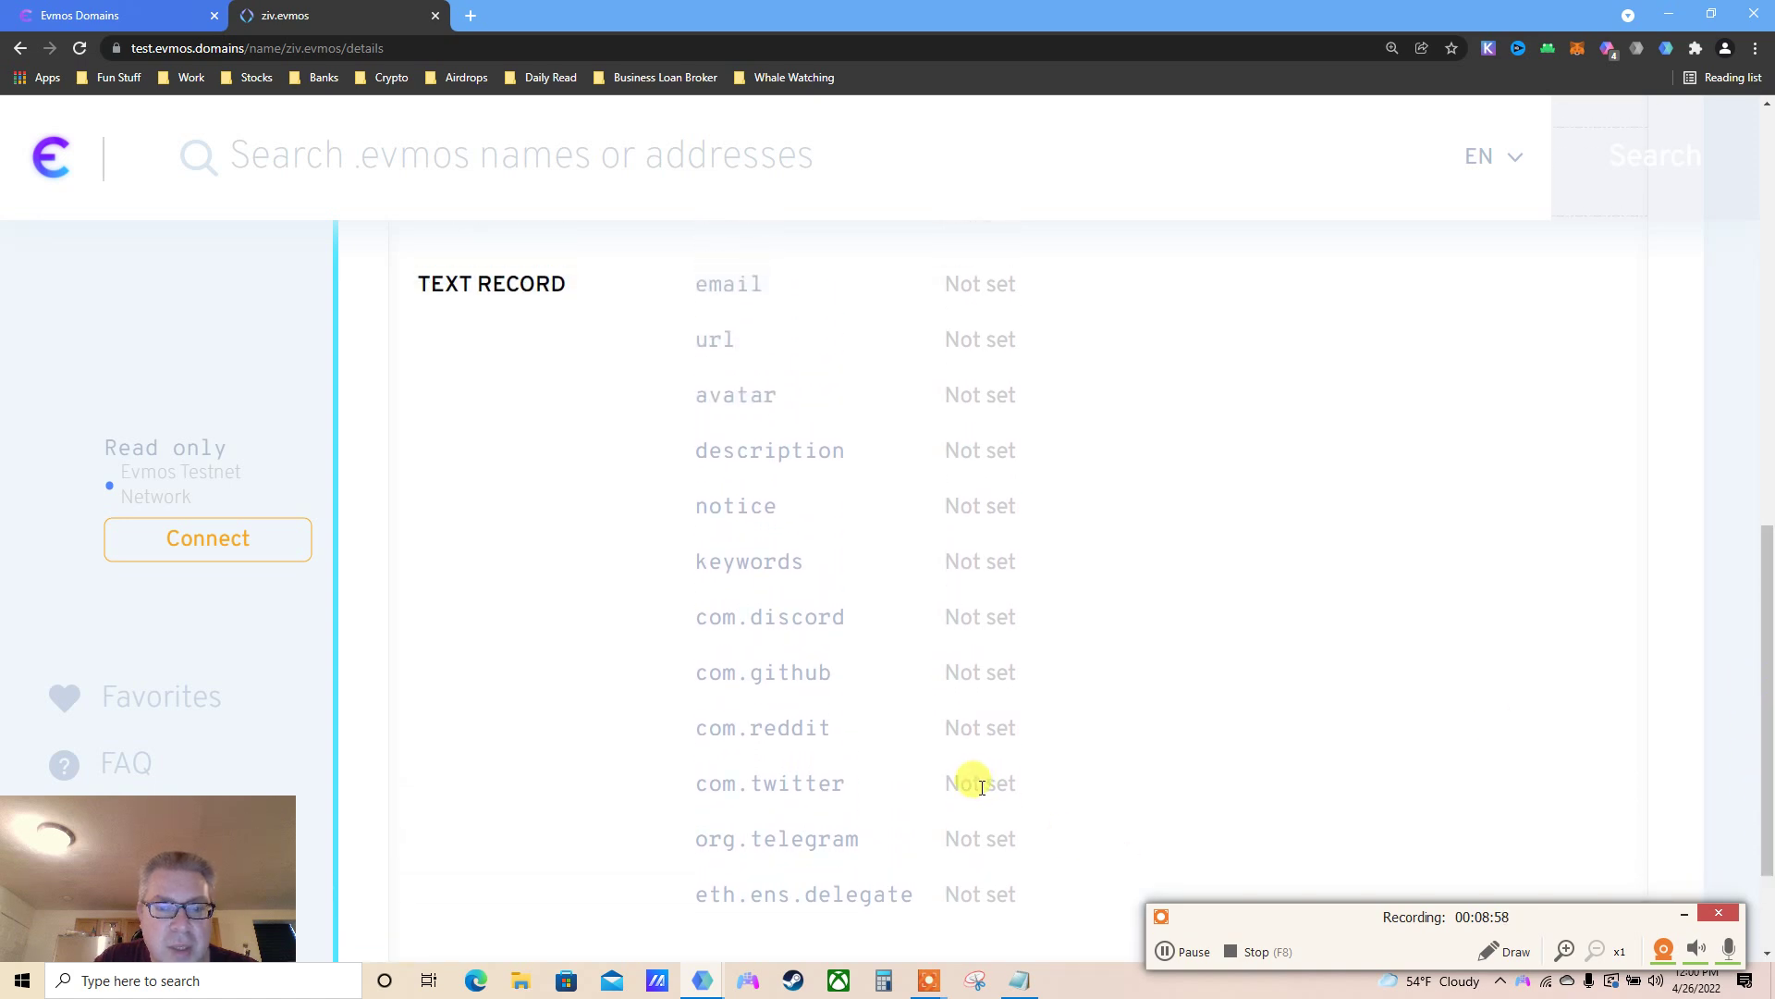
double_click(795, 784)
triple_click(922, 783)
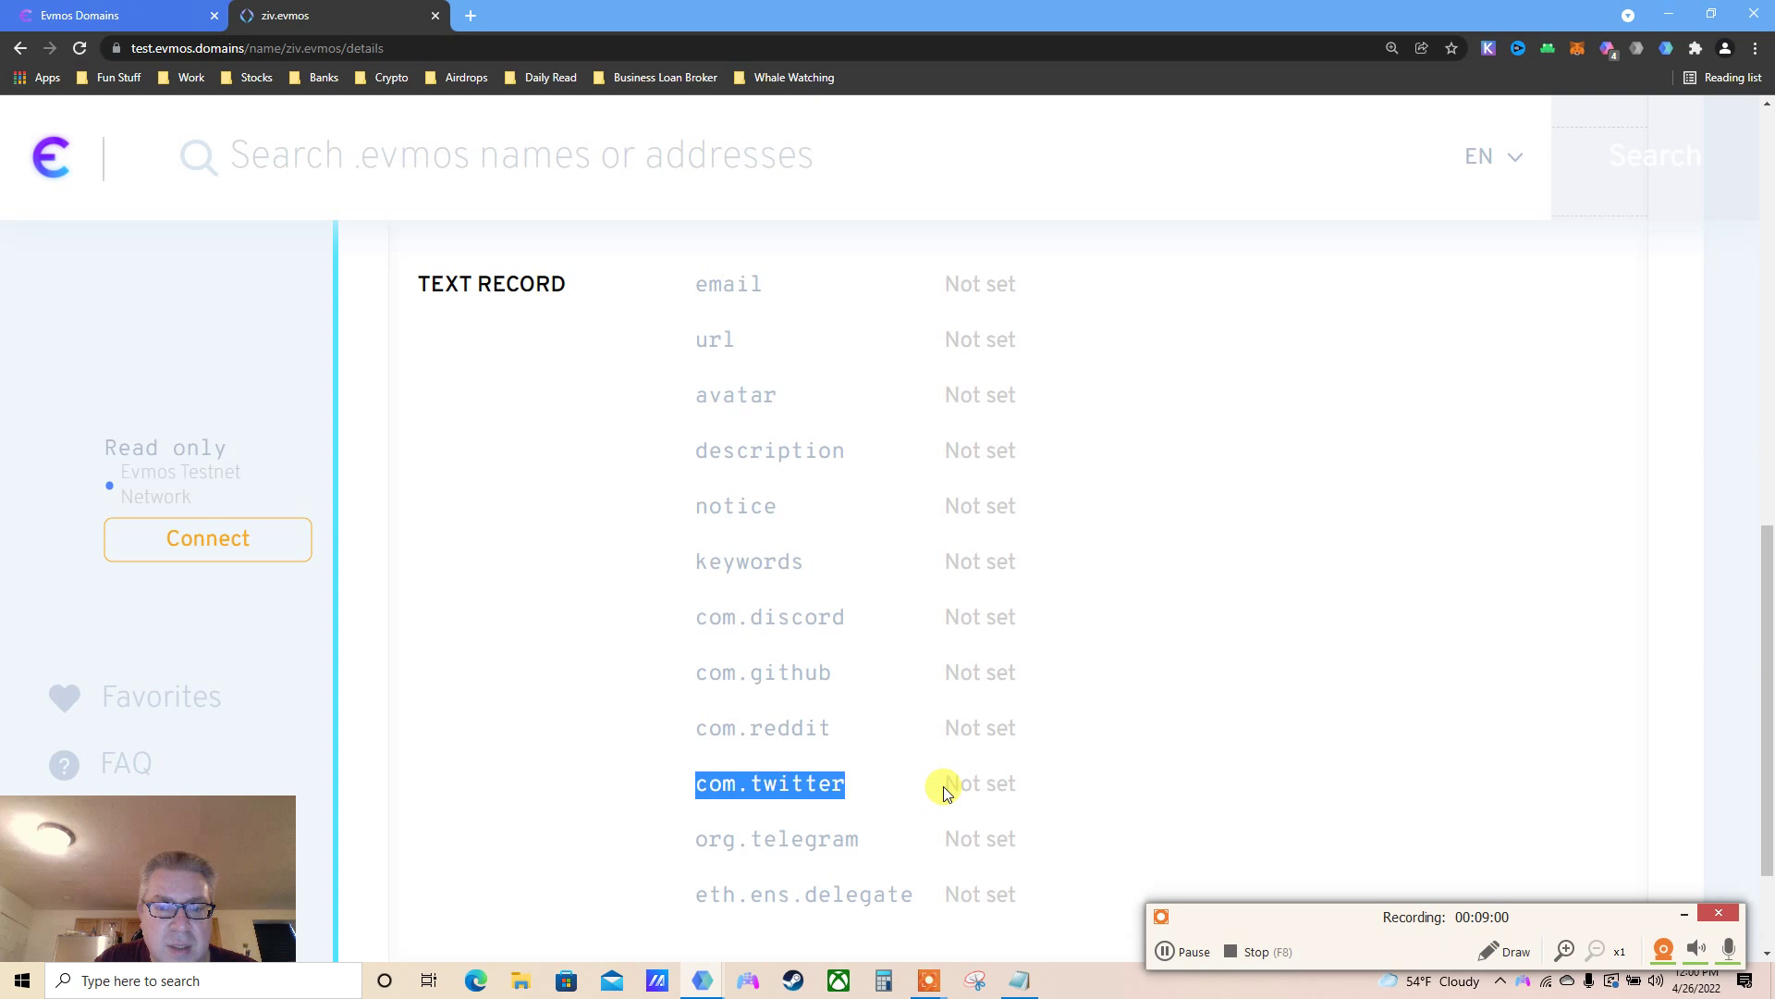
left_click(795, 786)
- Show the ziv.evmos Register tab and highlight 'registered' in its already-registered notice
left_click_drag(1755, 737, 1664, 258)
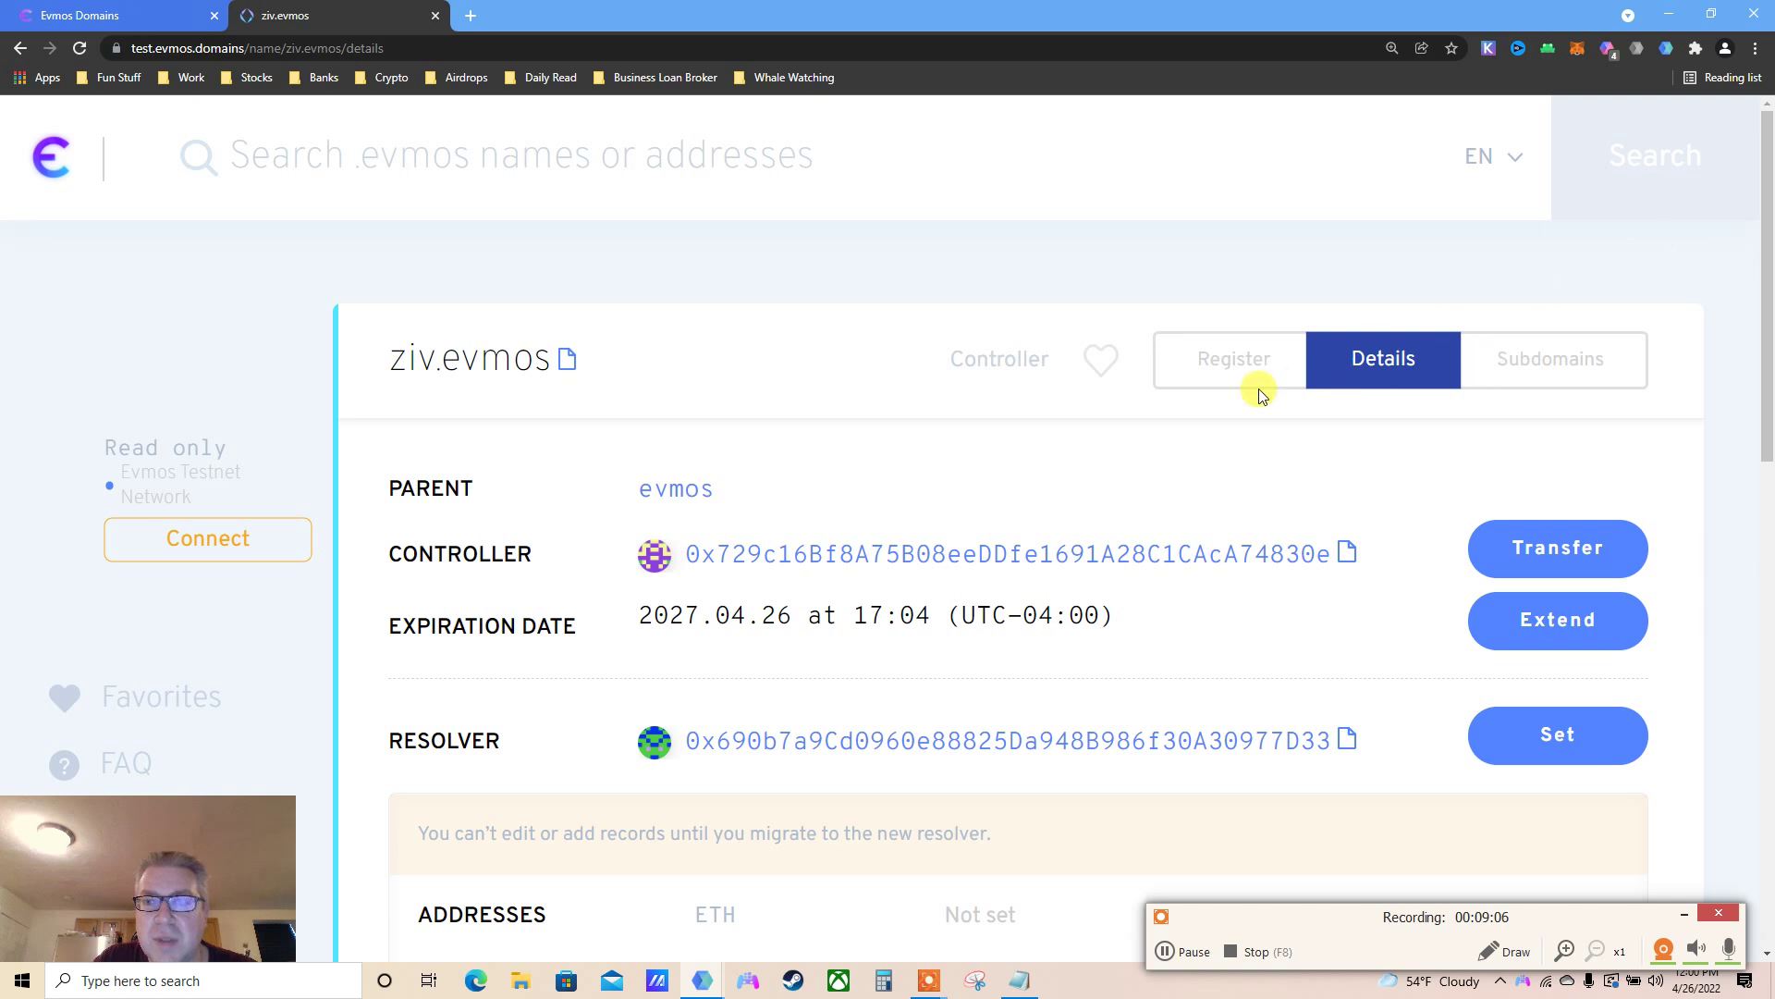
left_click(1216, 374)
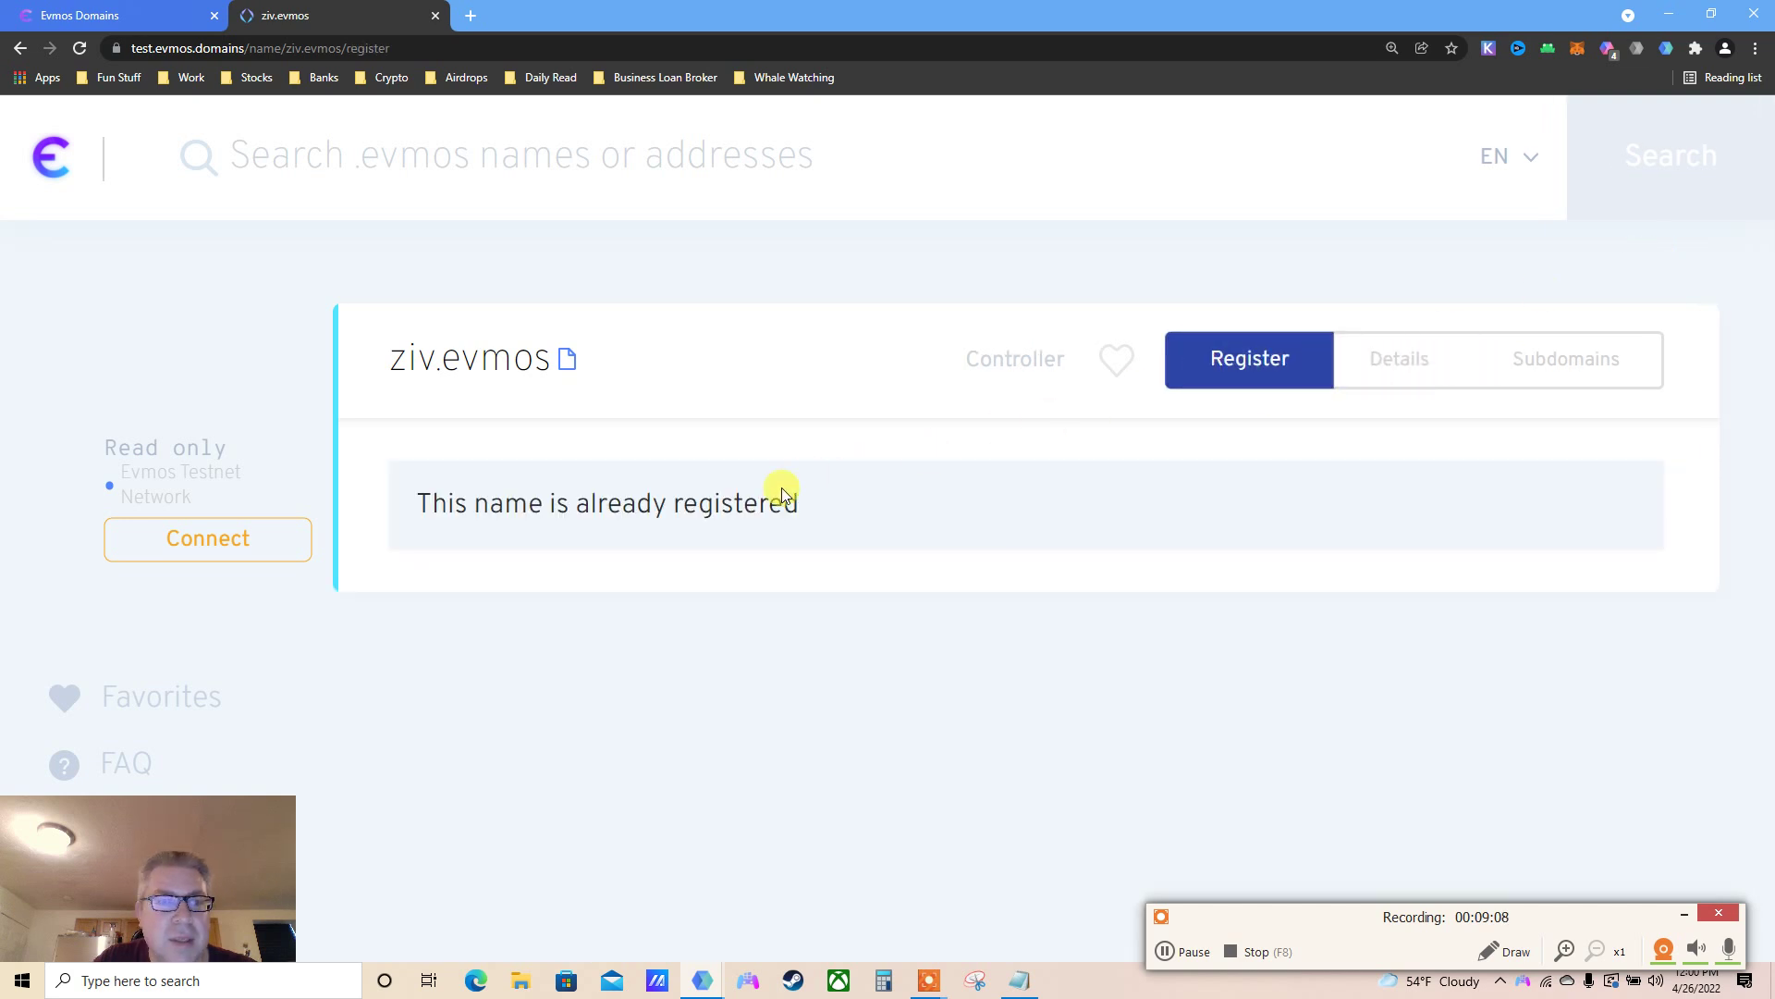
double_click(696, 506)
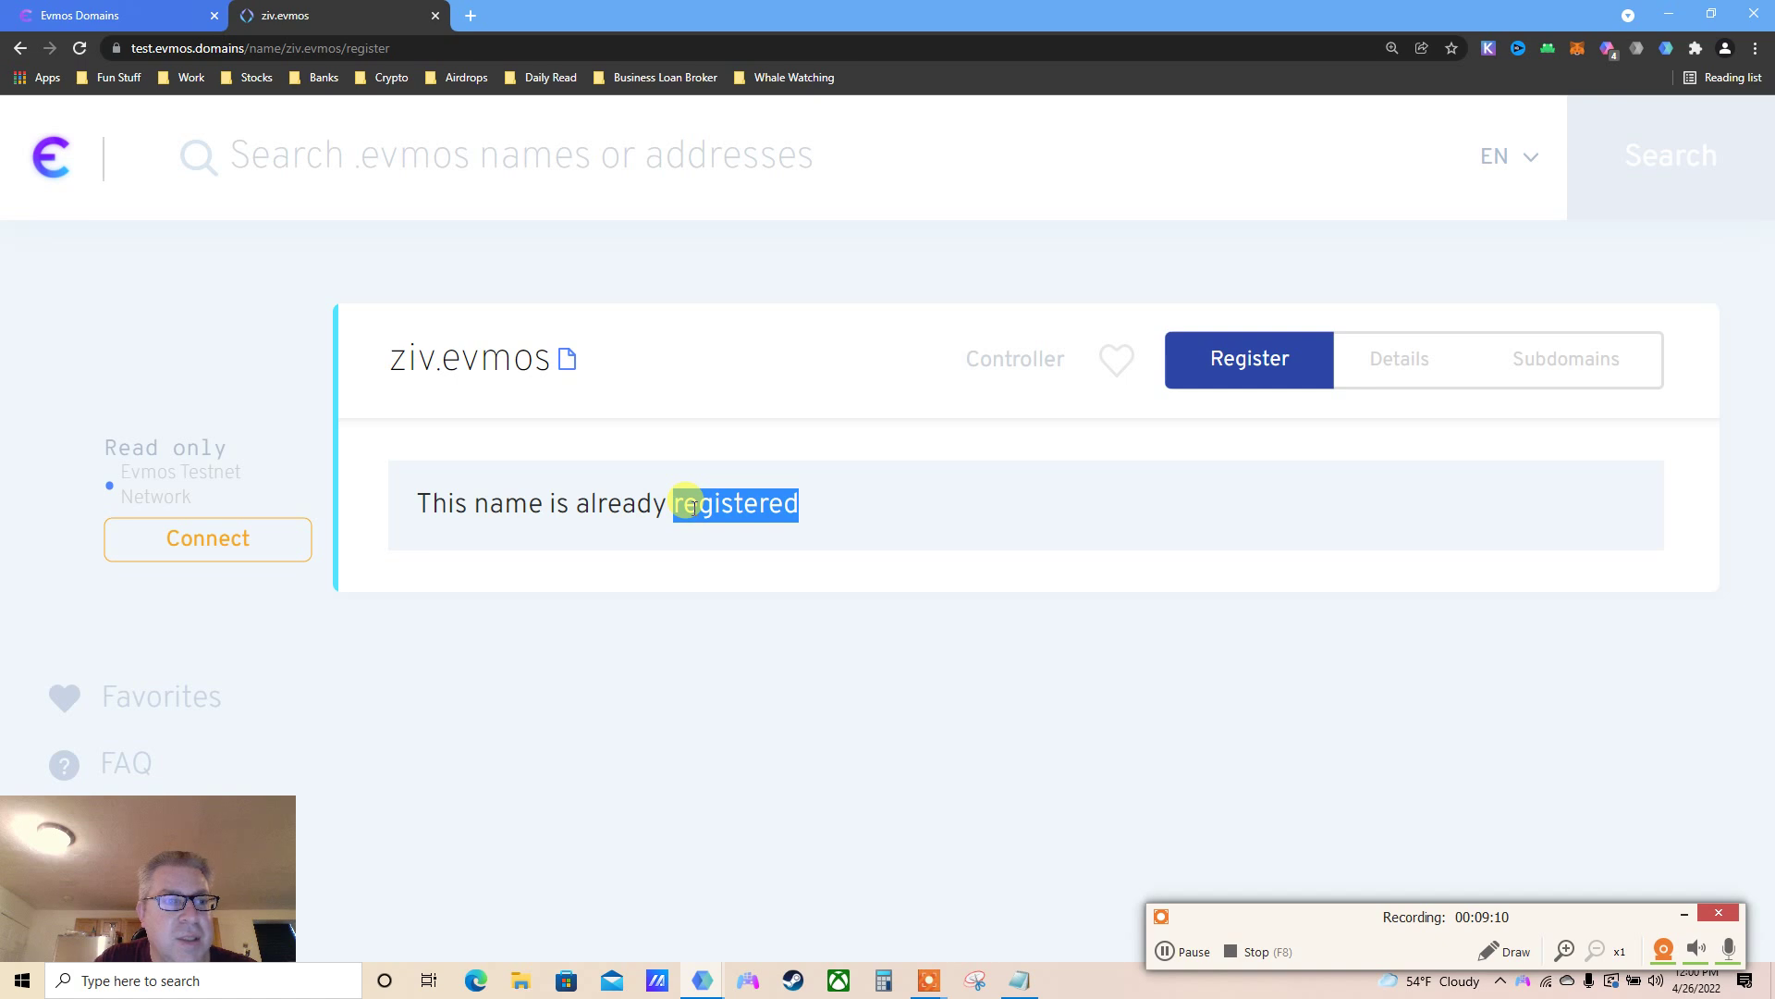